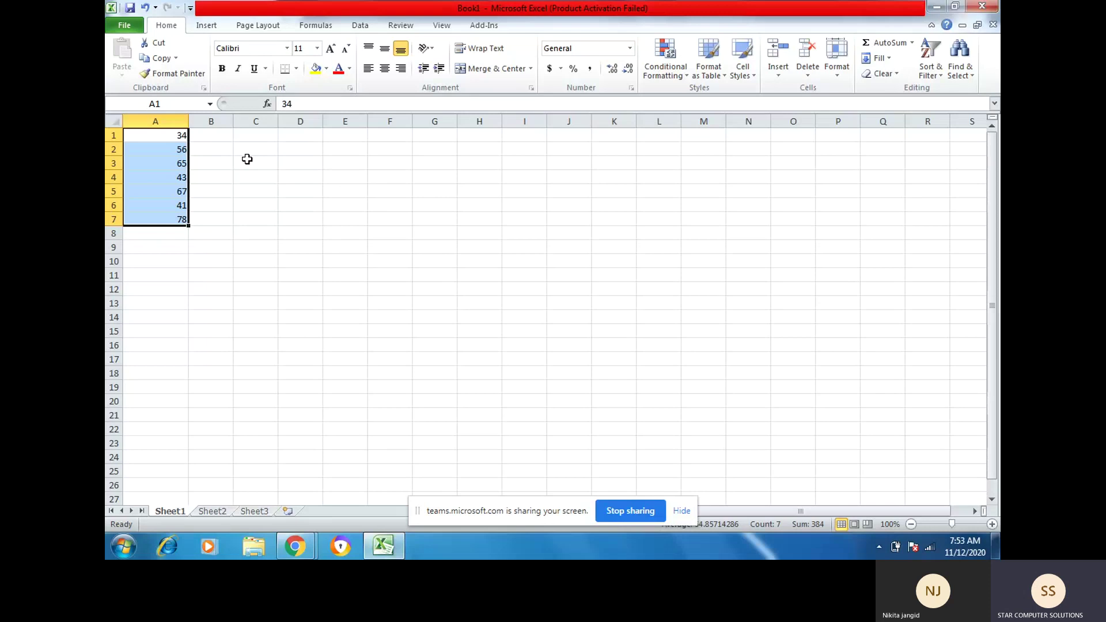
Step: Select A1:E7, covering the numbers 34 to 78 in column A and empty columns B to E
{"action": "left_click", "coordinate": [662, 74]}
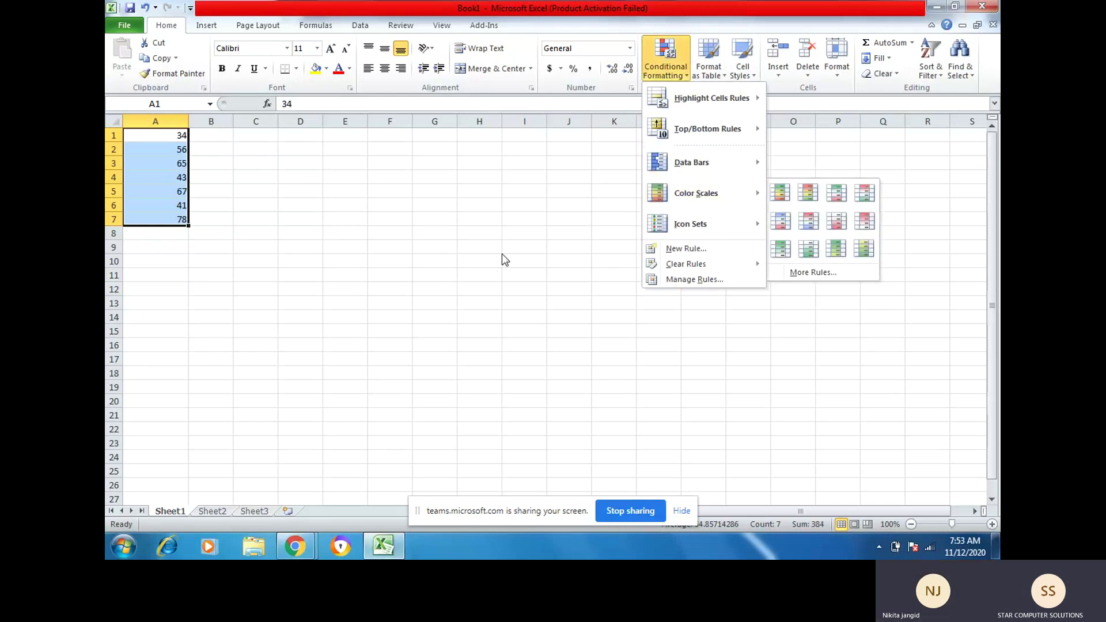
{"action": "left_click", "coordinate": [157, 137]}
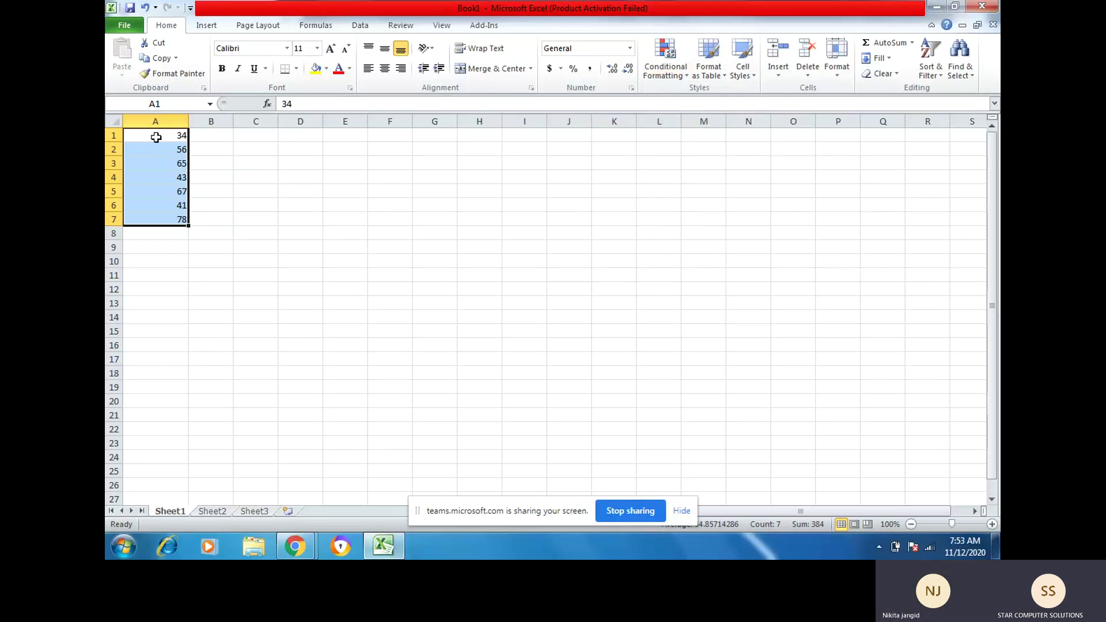
{"action": "left_click_drag", "start_coordinate": [156, 137], "coordinate": [333, 221]}
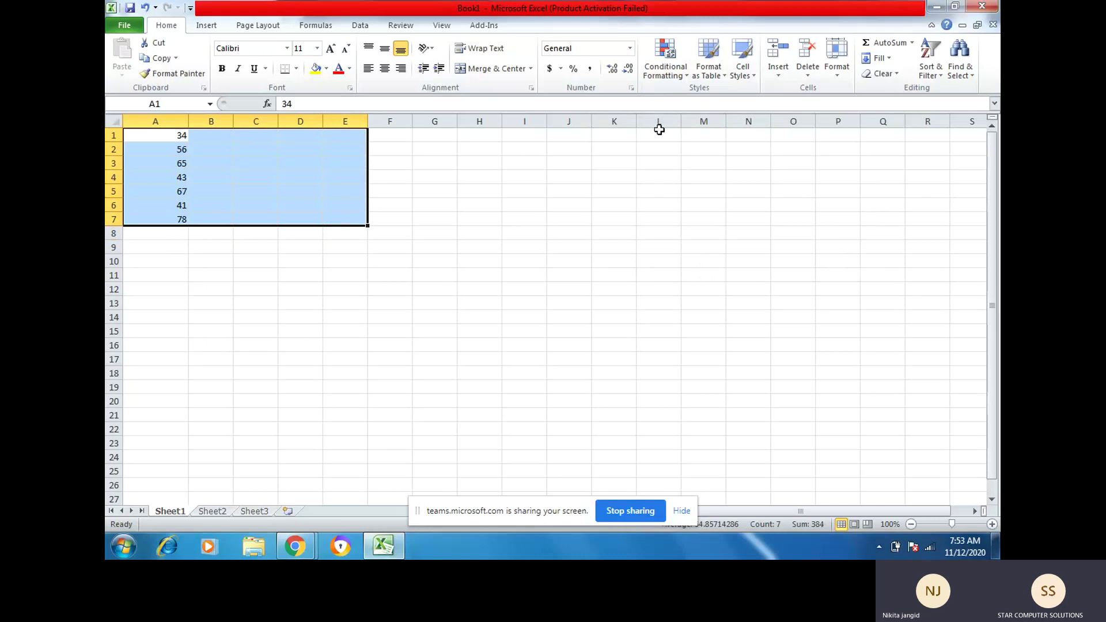
{"action": "left_click", "coordinate": [713, 75]}
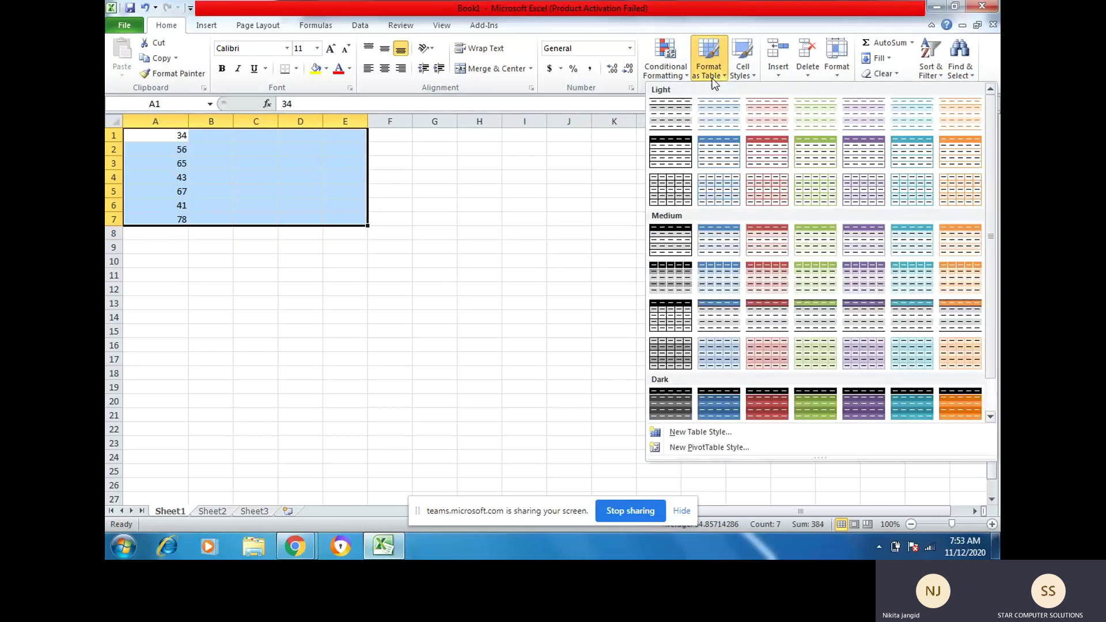
{"action": "scroll", "coordinate": [793, 327], "scroll_direction": "down", "scroll_amount": 1}
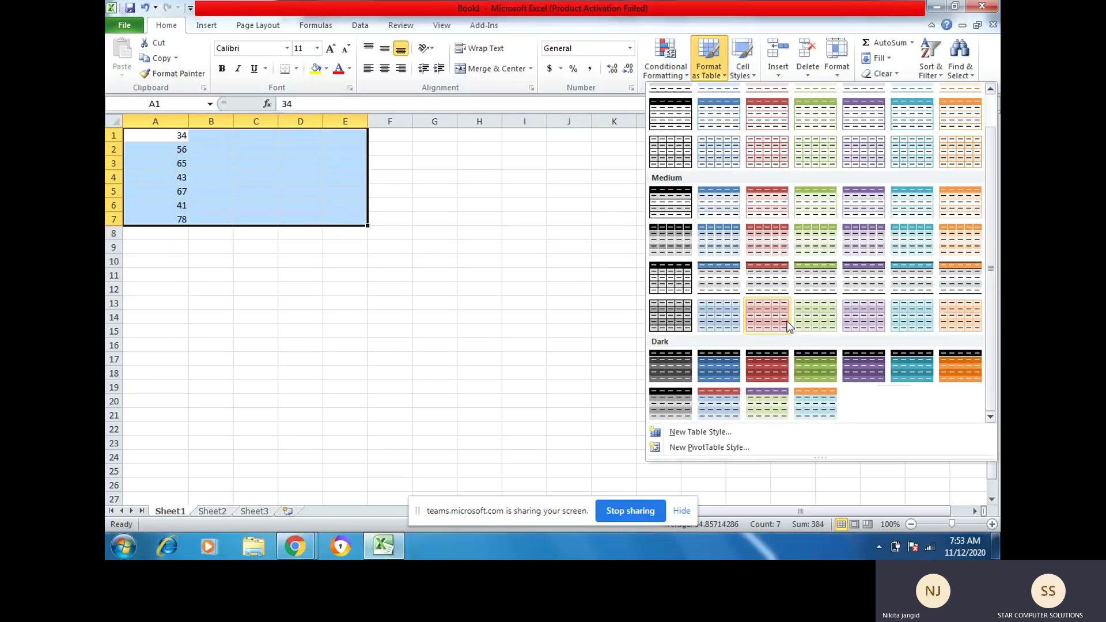
{"action": "scroll", "coordinate": [787, 327], "scroll_direction": "up", "scroll_amount": 1}
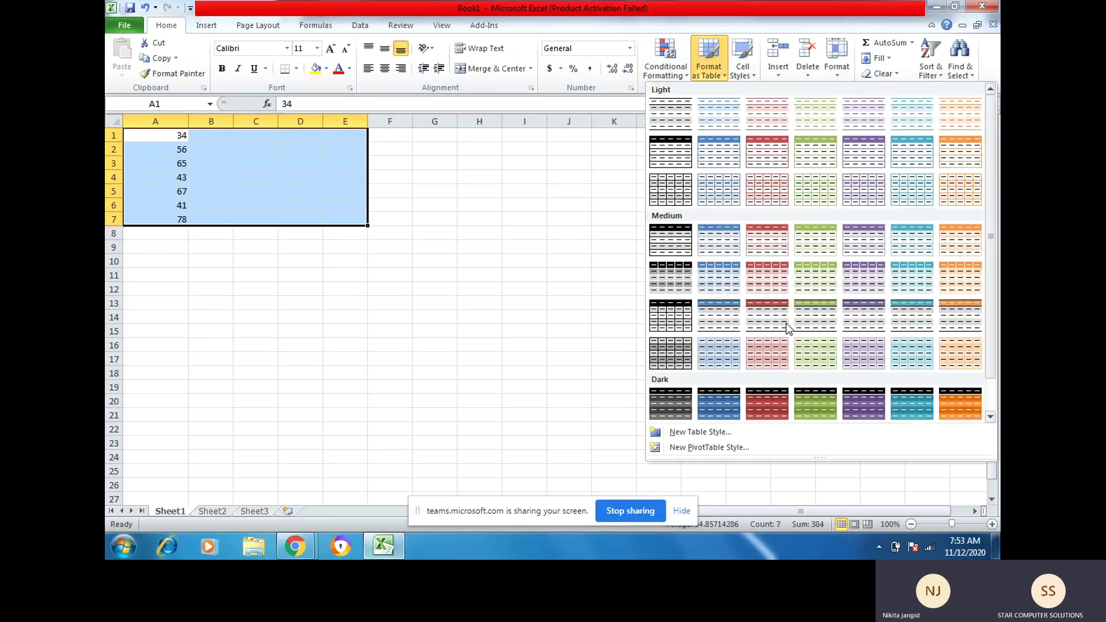
{"action": "scroll", "coordinate": [787, 326], "scroll_direction": "down", "scroll_amount": 1}
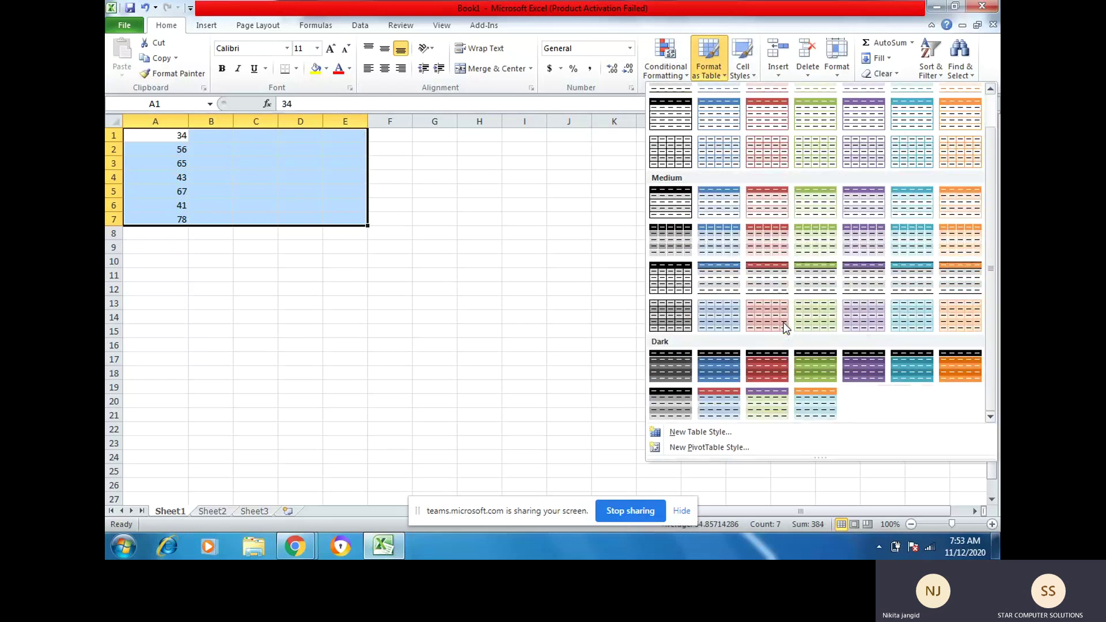
{"action": "left_click", "coordinate": [771, 369]}
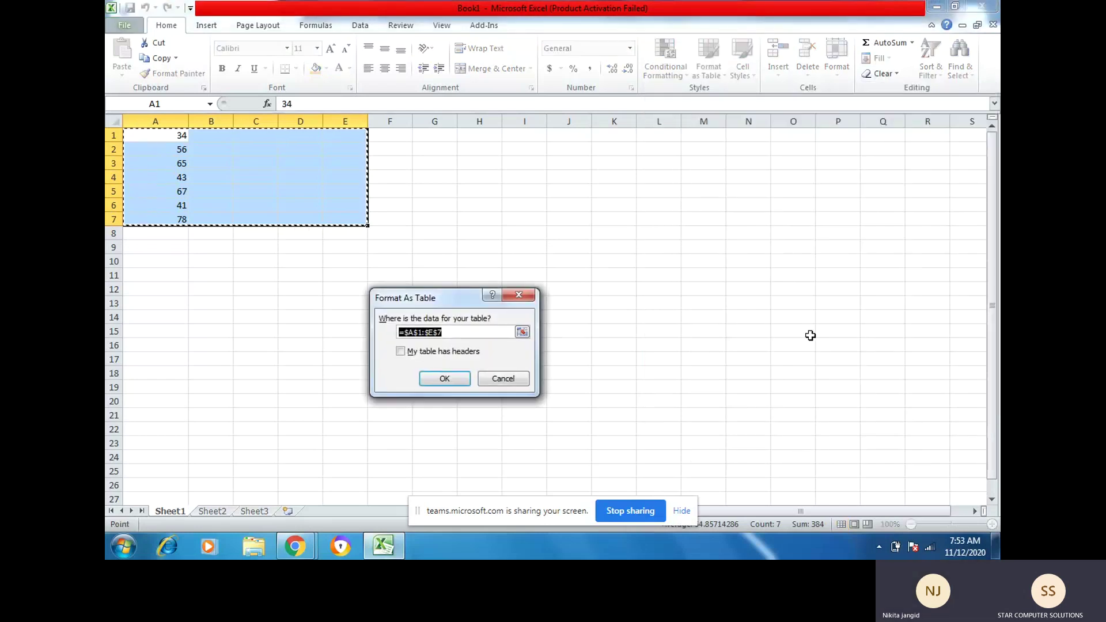
{"action": "left_click", "coordinate": [444, 380]}
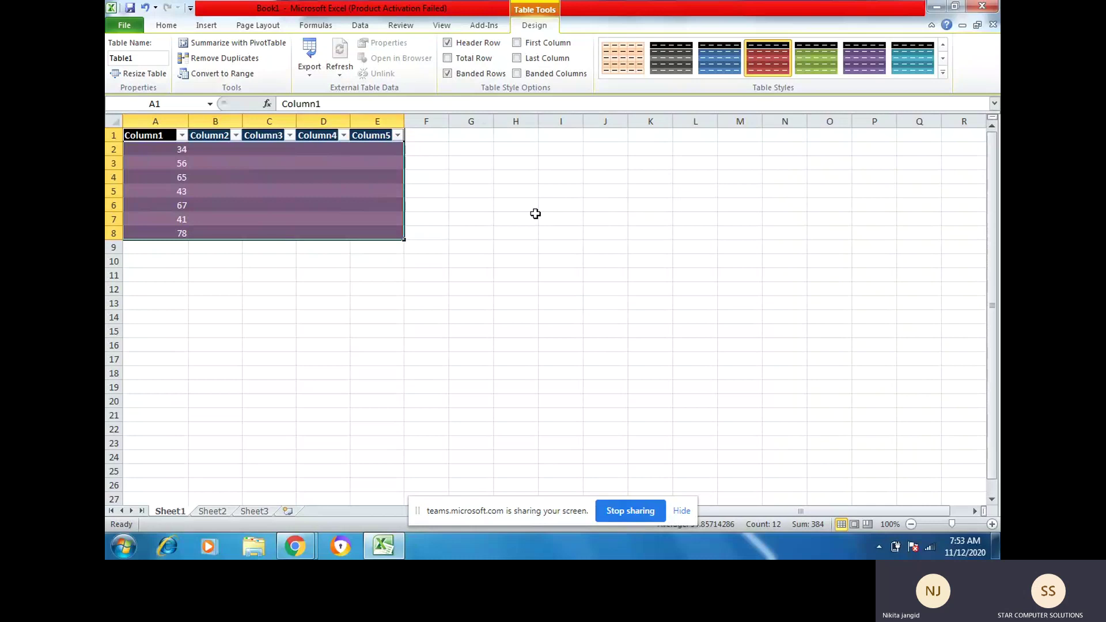
{"action": "key", "text": "ctrl+z"}
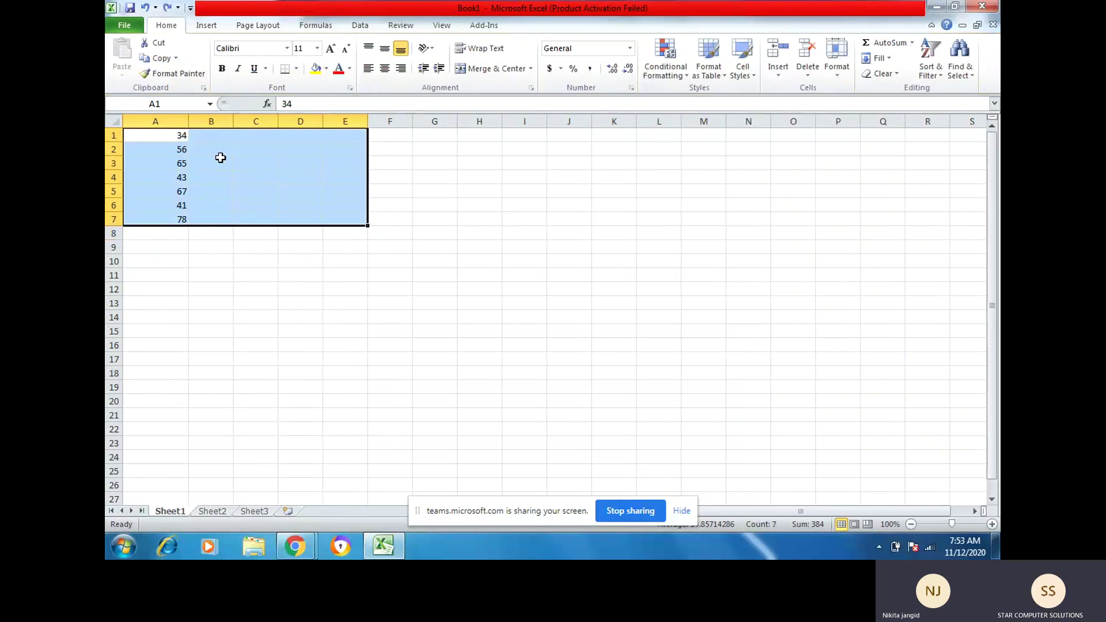
{"action": "left_click", "coordinate": [167, 138]}
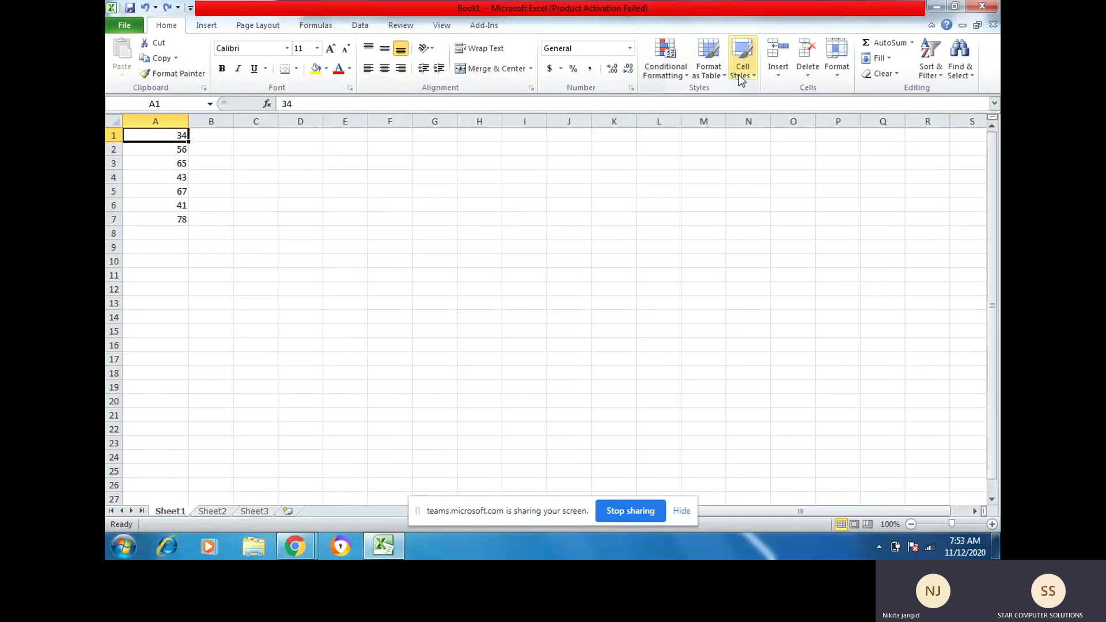
{"action": "left_click", "coordinate": [740, 72]}
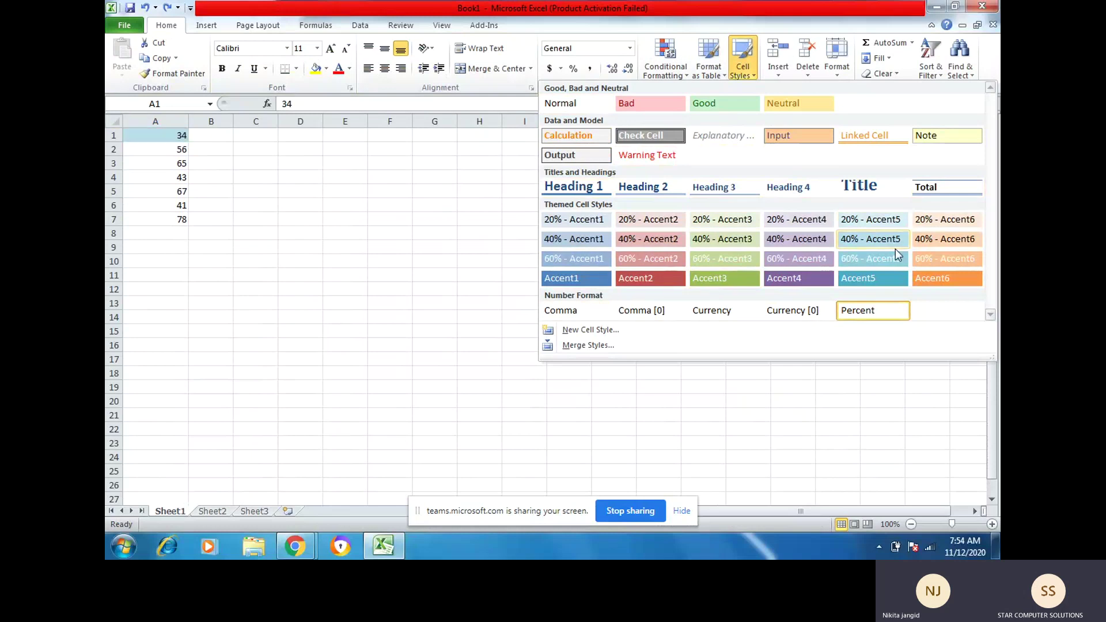
{"action": "left_click", "coordinate": [168, 141]}
{"action": "left_click", "coordinate": [159, 150]}
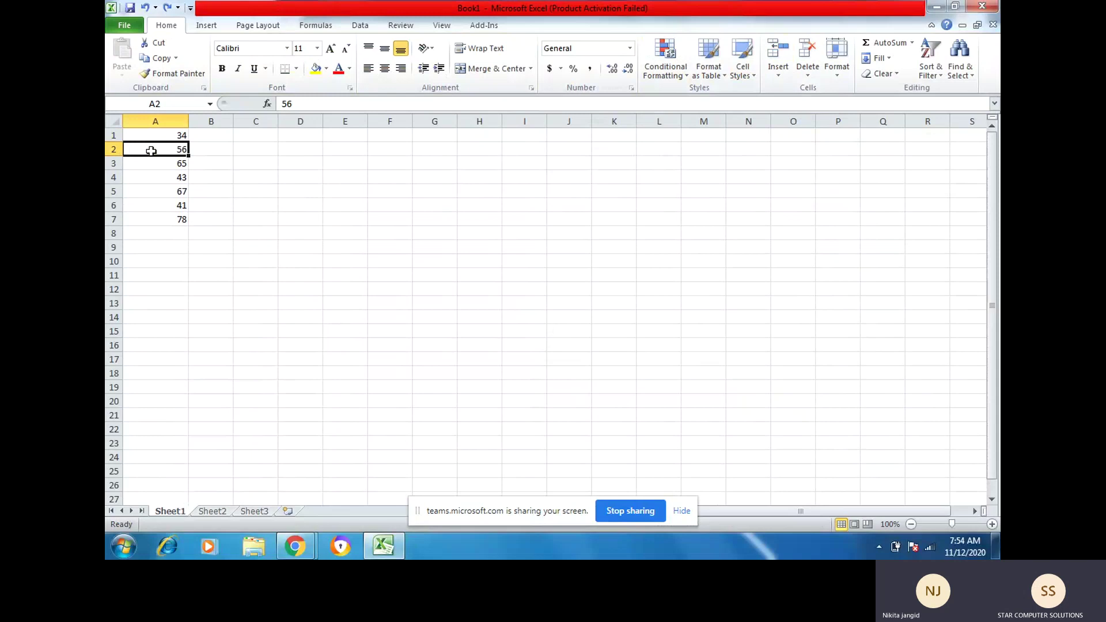
{"action": "left_click", "coordinate": [778, 70]}
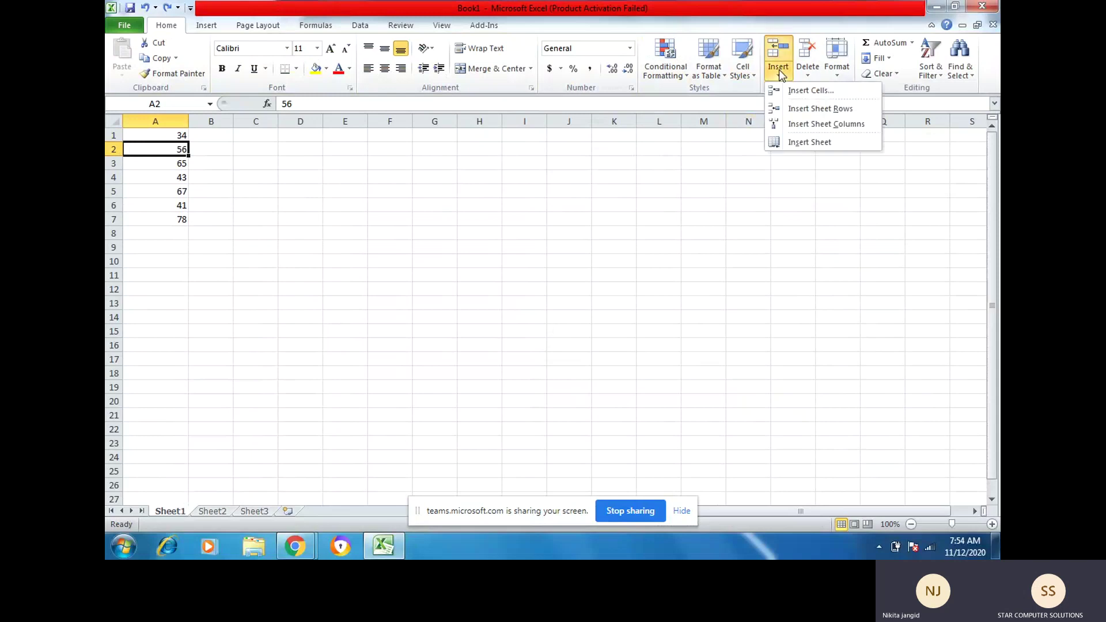
{"action": "left_click", "coordinate": [807, 91]}
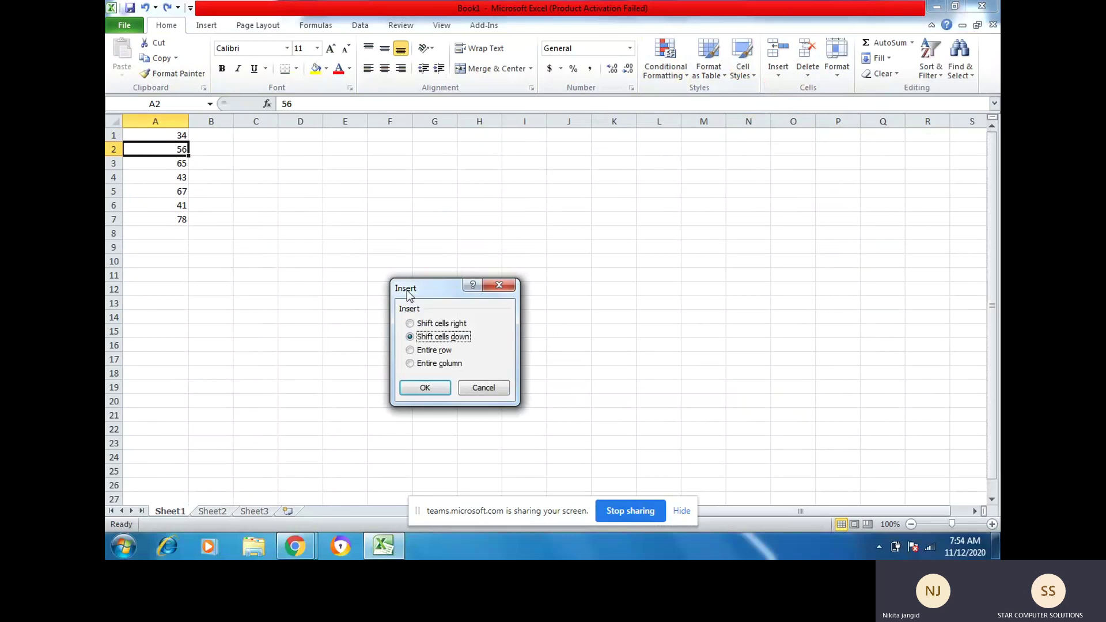
{"action": "left_click", "coordinate": [419, 390]}
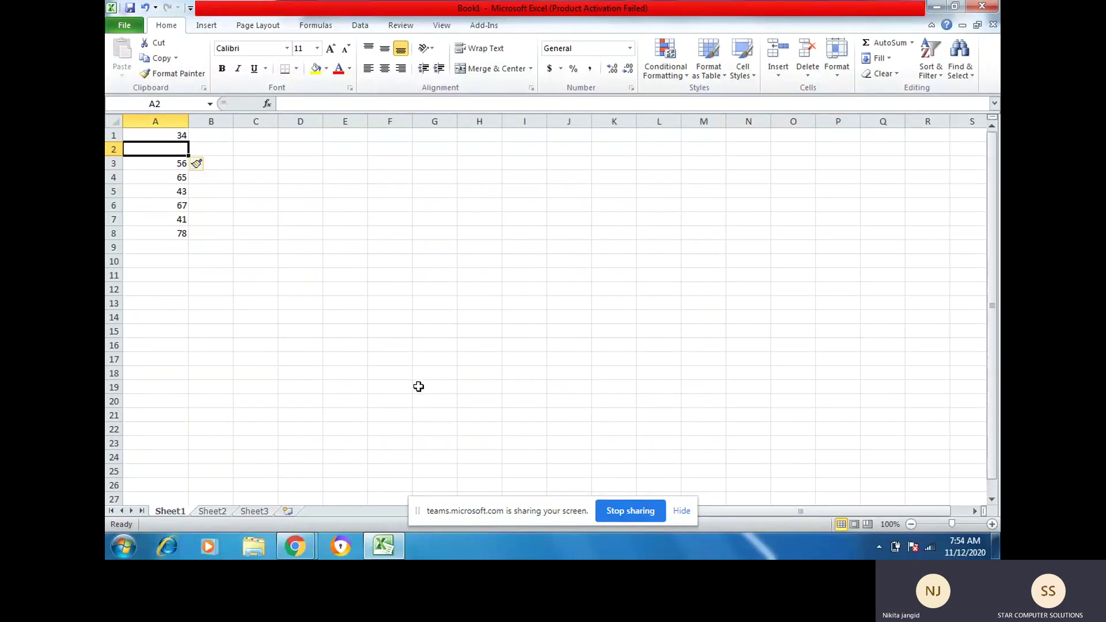
{"action": "key", "text": "ctrl+z"}
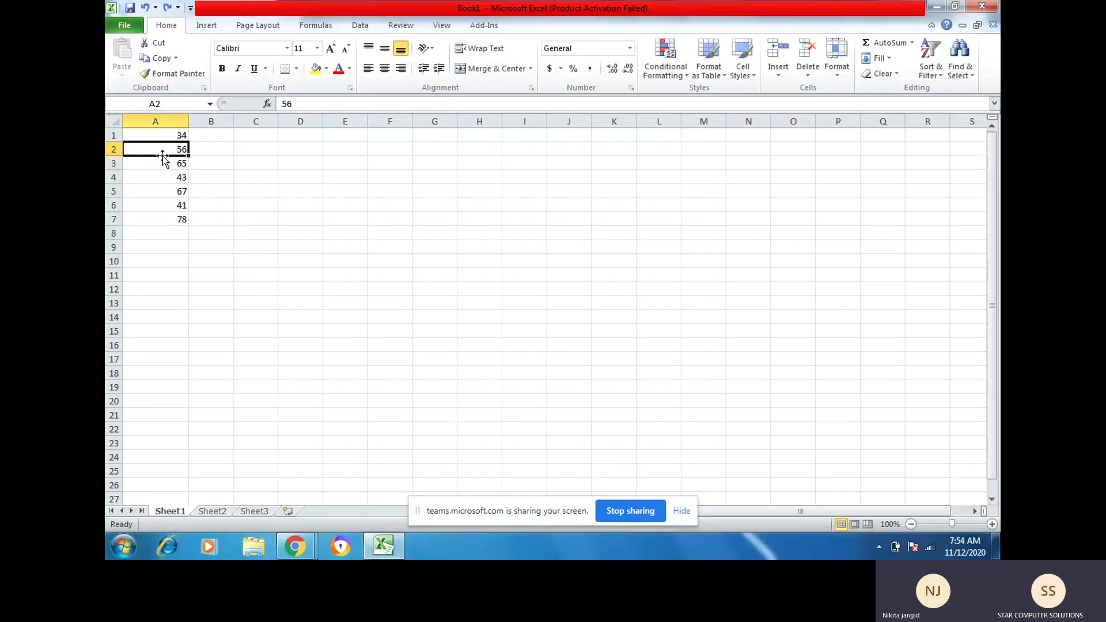
{"action": "left_click", "coordinate": [776, 74]}
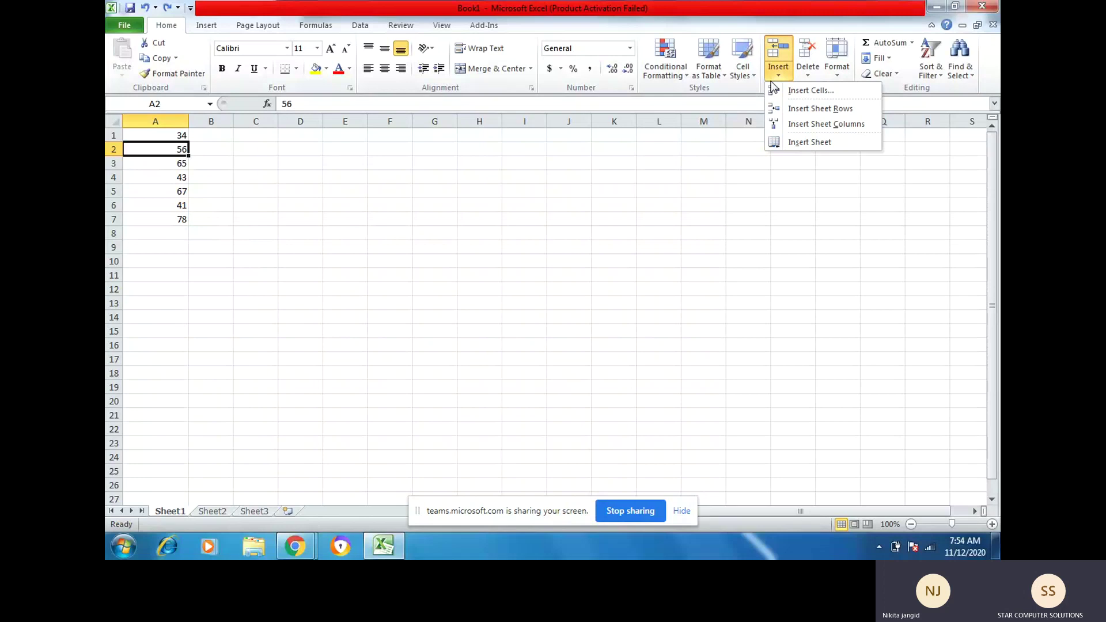
{"action": "left_click", "coordinate": [808, 92]}
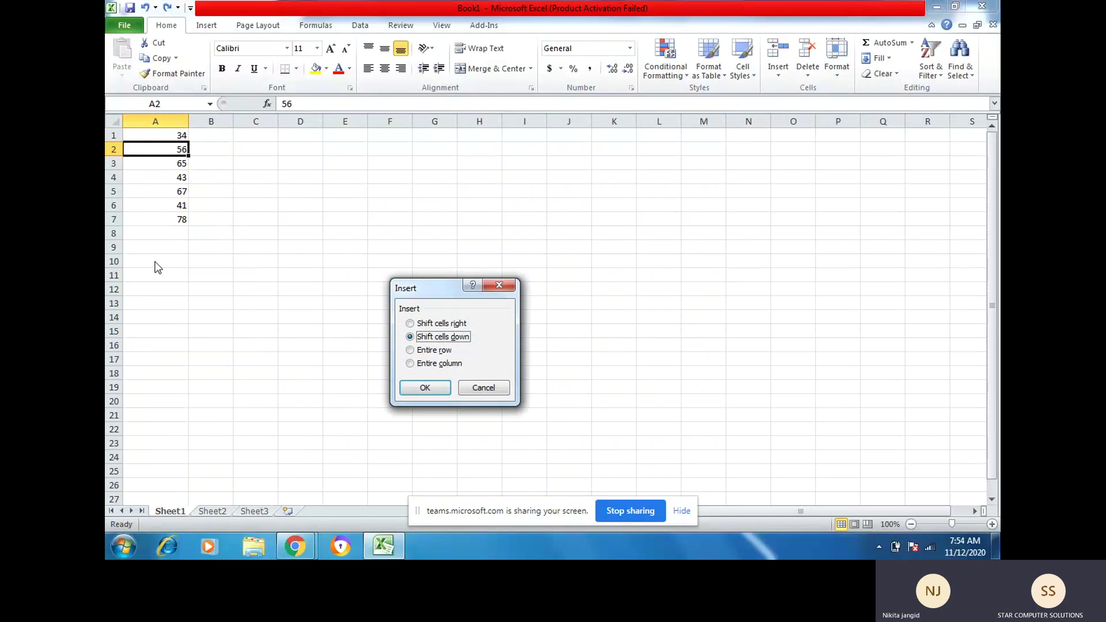
{"action": "left_click", "coordinate": [420, 390]}
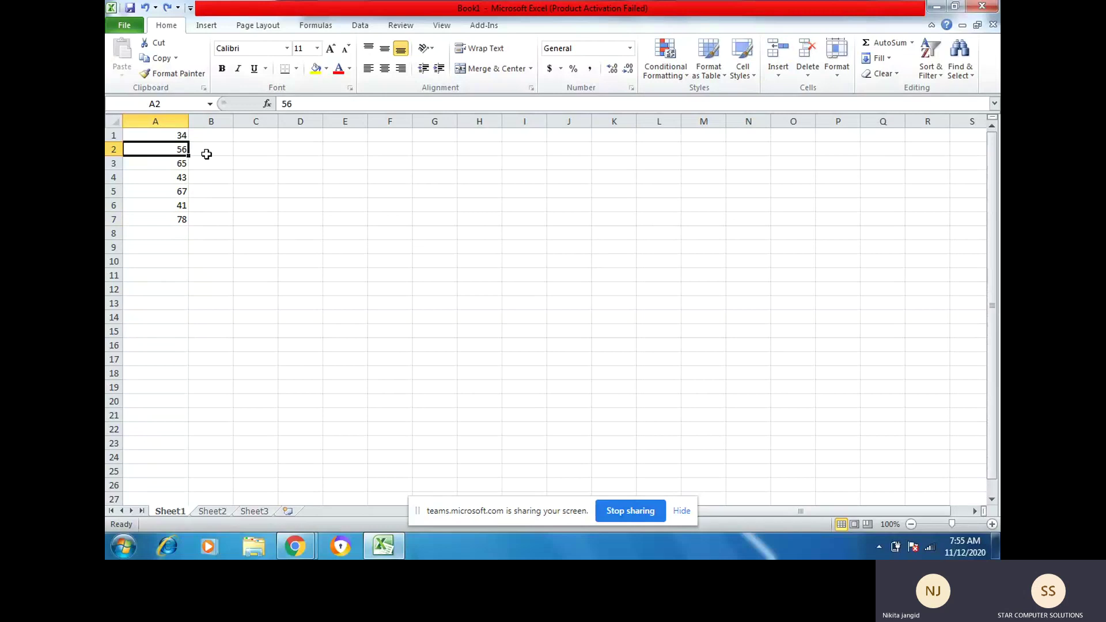
Step: Undo the inserted blank cell and insert a whole blank row 2 above 56
{"action": "key", "text": "ctrl+z"}
{"action": "left_click", "coordinate": [222, 149]}
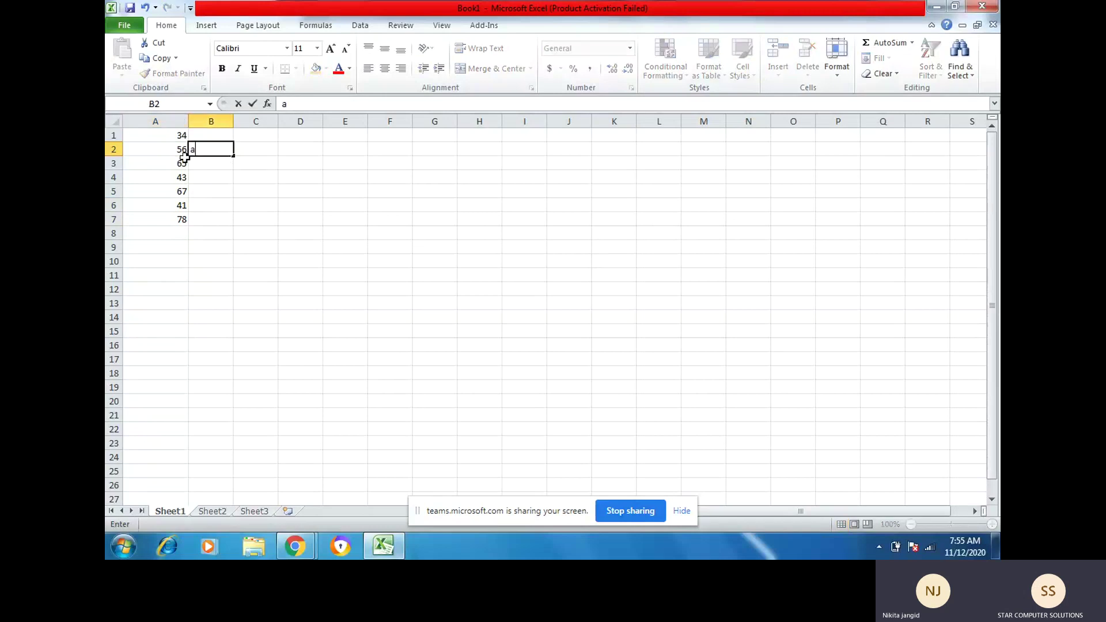
{"action": "left_click", "coordinate": [137, 151]}
{"action": "left_click", "coordinate": [777, 75]}
{"action": "left_click", "coordinate": [794, 109]}
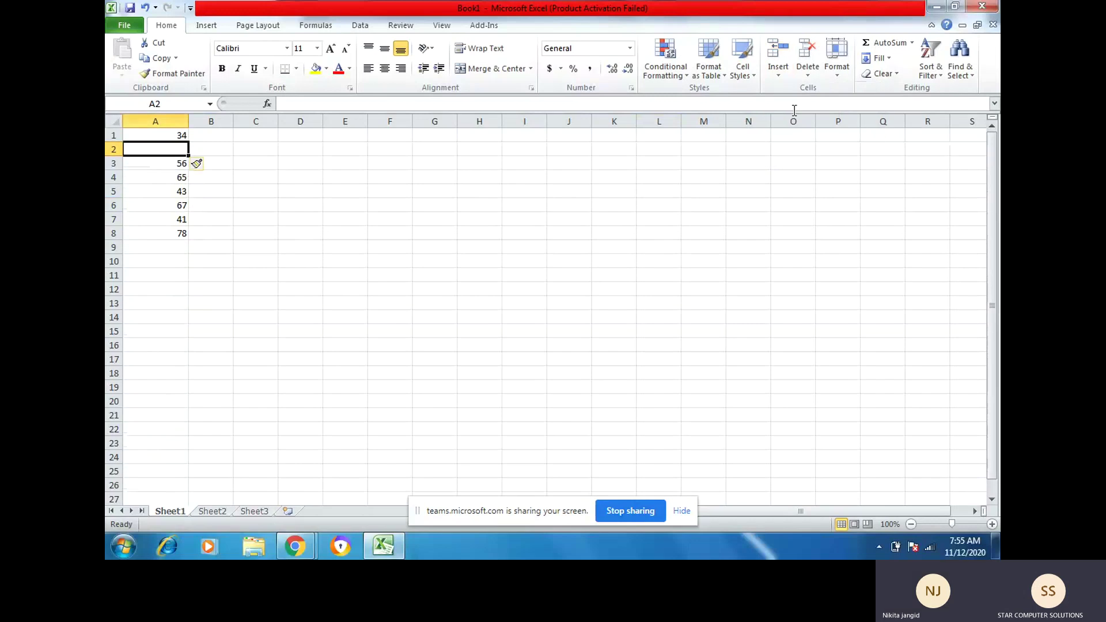
{"action": "left_click_drag", "start_coordinate": [345, 247], "coordinate": [345, 261]}
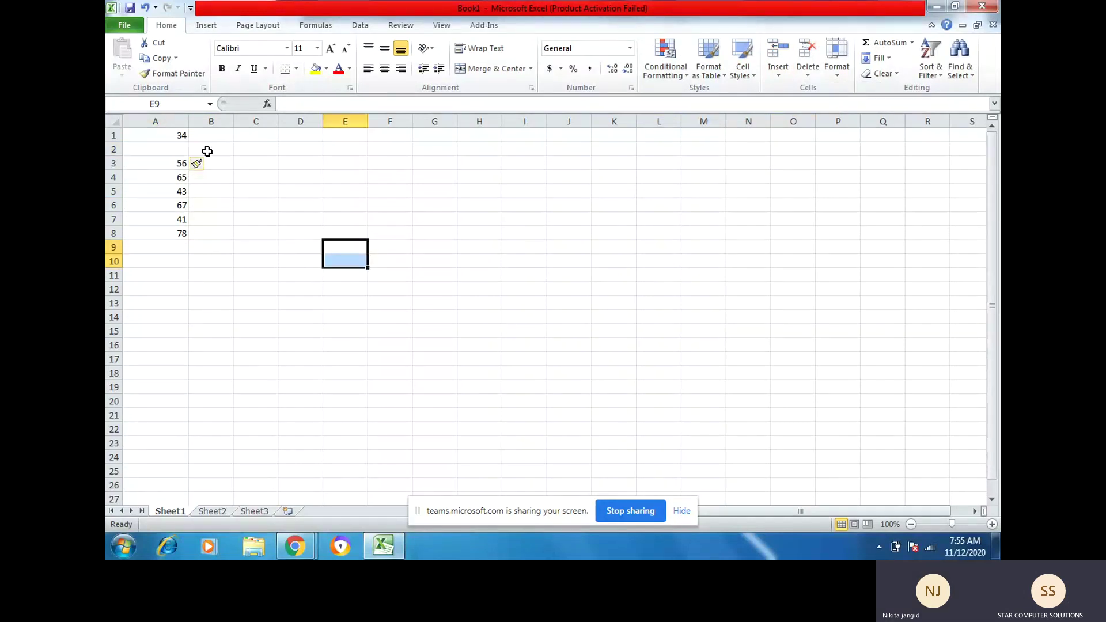
Step: Apply Format Same As Above to the new row 2, then check cells A3 and B3
{"action": "left_click", "coordinate": [206, 151]}
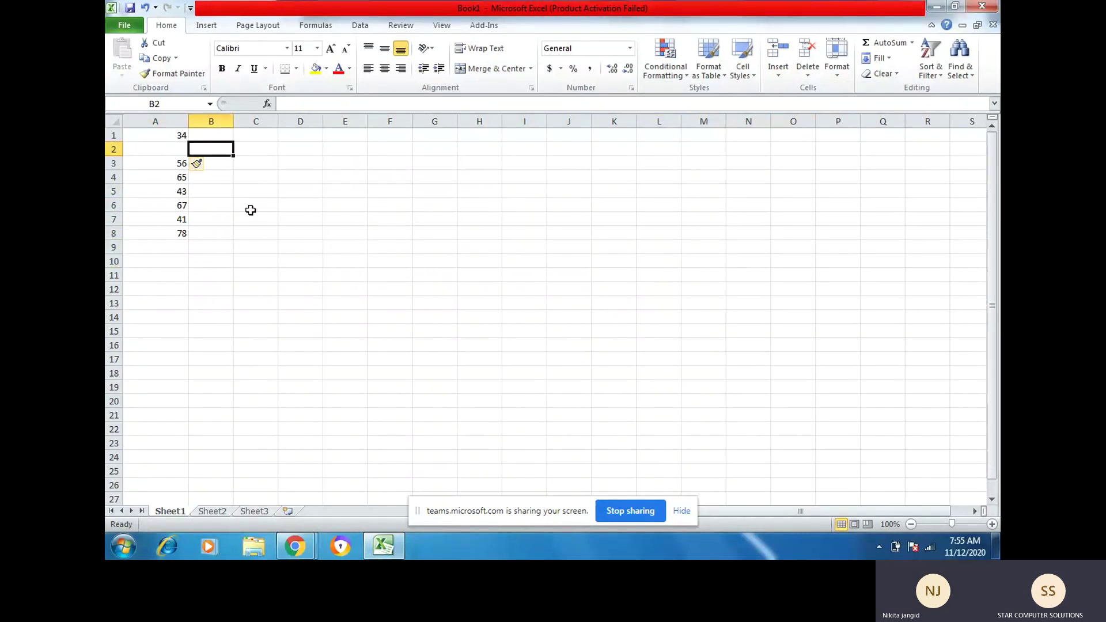
{"action": "left_click", "coordinate": [206, 164]}
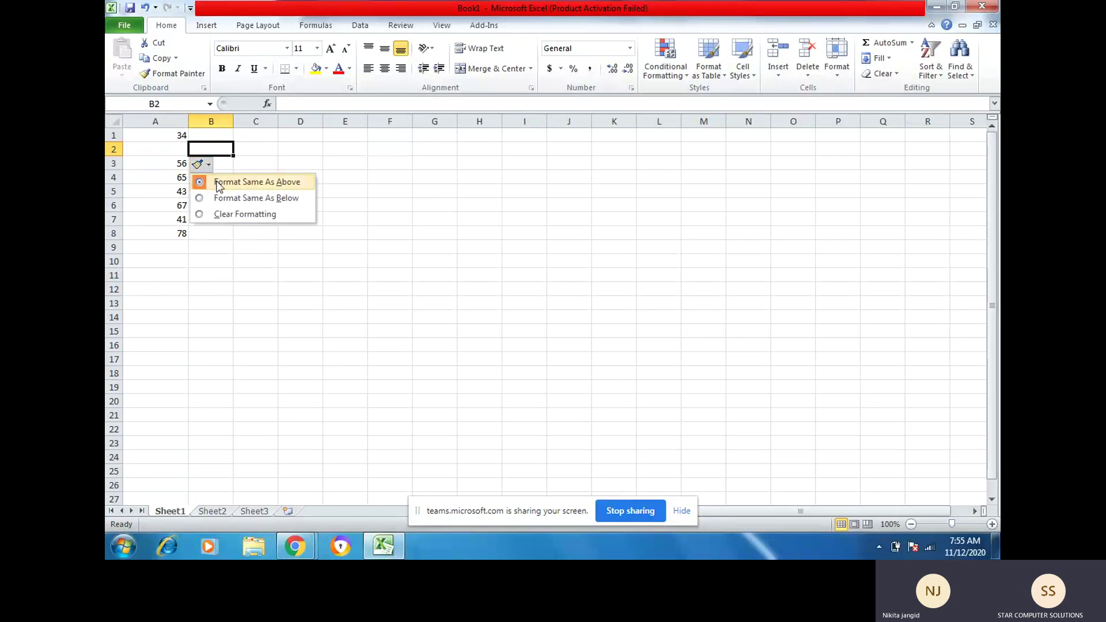
{"action": "left_click", "coordinate": [217, 183]}
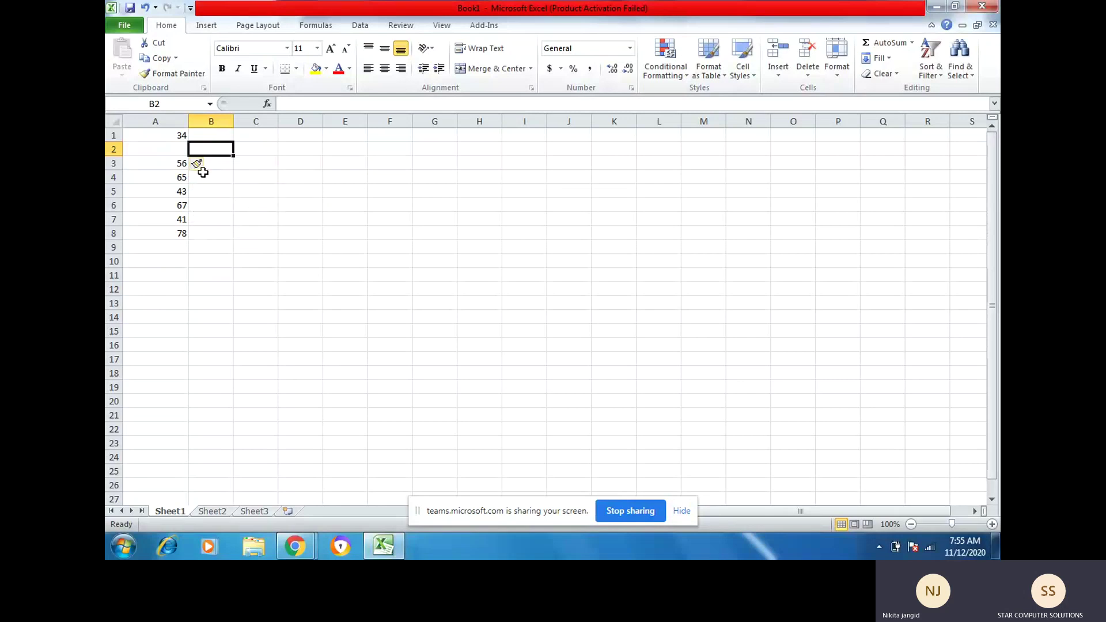
{"action": "left_click", "coordinate": [182, 168]}
{"action": "left_click", "coordinate": [193, 180]}
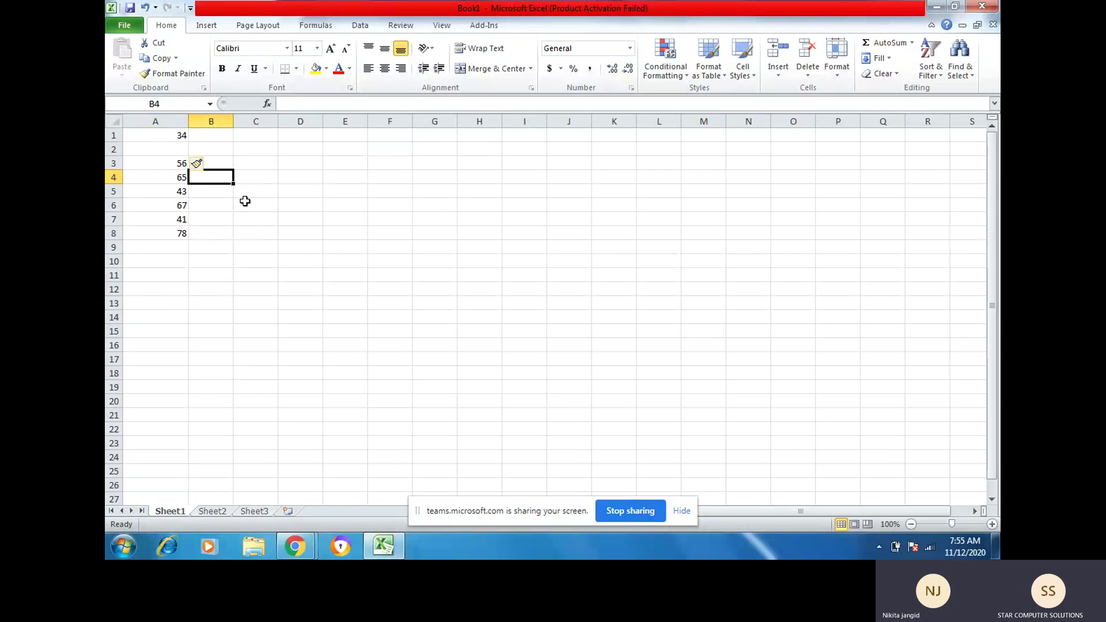
{"action": "key", "text": "Up"}
{"action": "key", "text": "Up"}
{"action": "key", "text": "Up"}
{"action": "key", "text": "Down"}
{"action": "key", "text": "Down"}
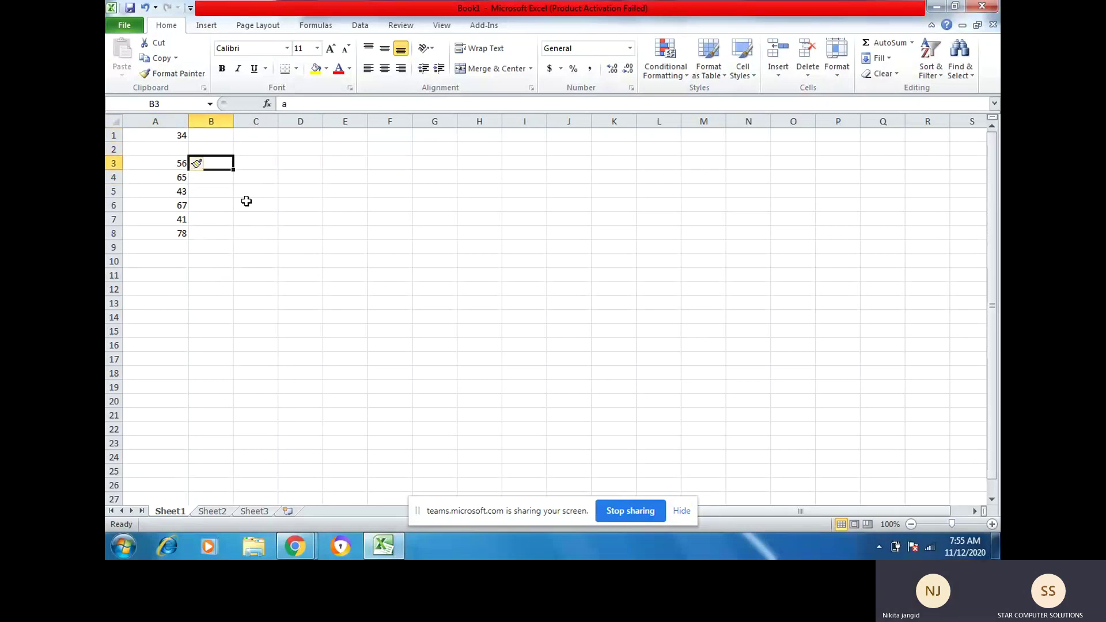
Step: Clear the new row's formatting, reapply Format Same As Above, and select A3 and B3
{"action": "left_click", "coordinate": [275, 333]}
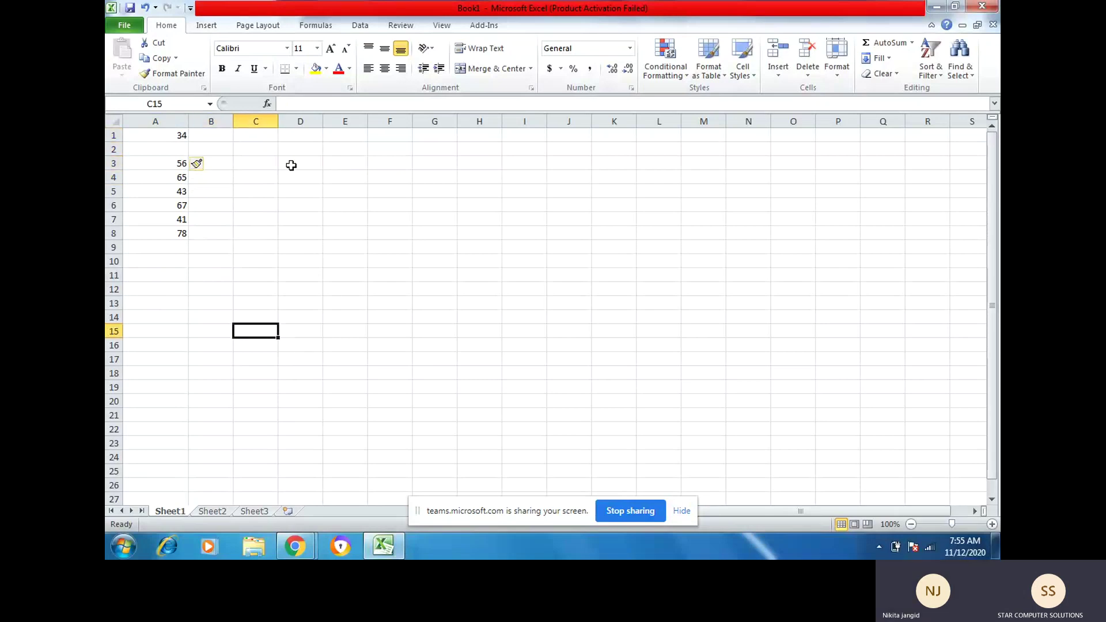
{"action": "left_click", "coordinate": [205, 164]}
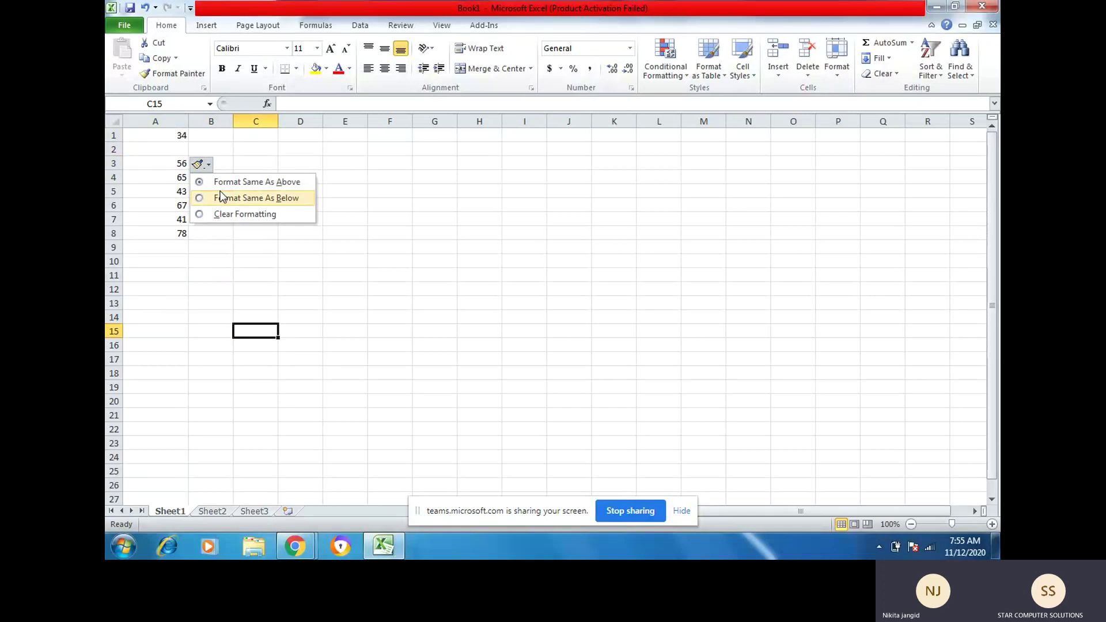
{"action": "left_click", "coordinate": [211, 217]}
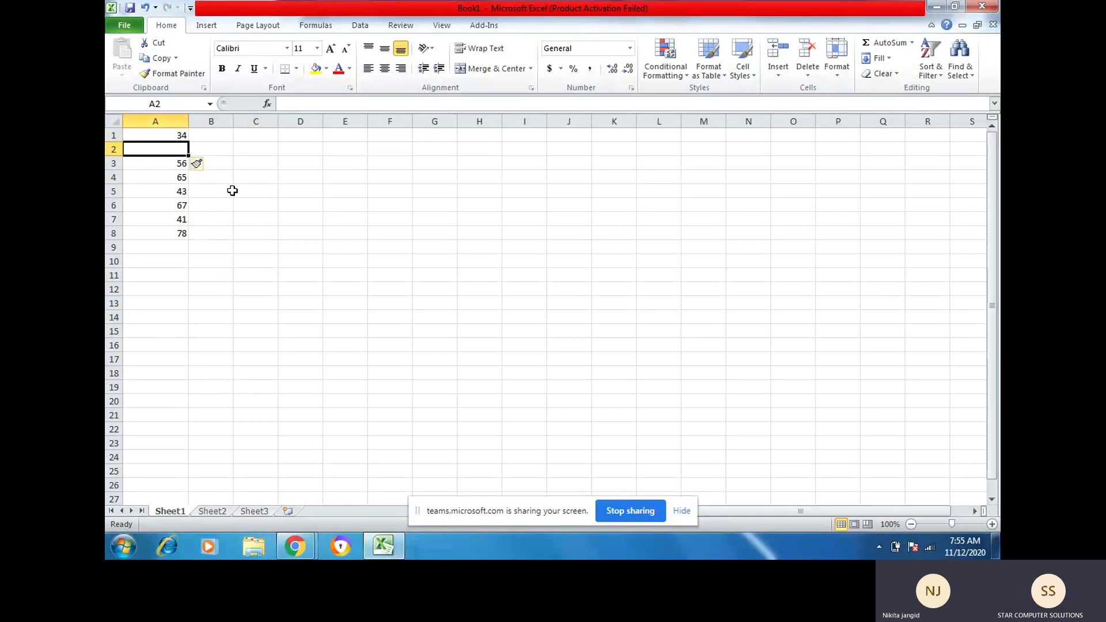
{"action": "left_click", "coordinate": [212, 165]}
{"action": "left_click", "coordinate": [200, 165]}
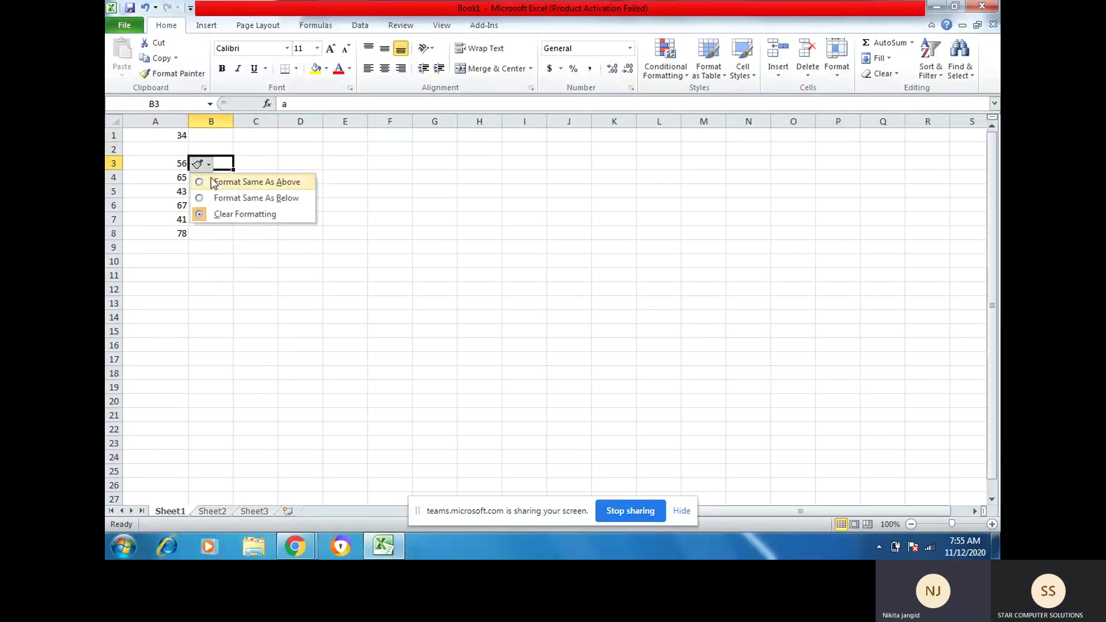
{"action": "left_click", "coordinate": [226, 182]}
{"action": "left_click", "coordinate": [182, 166]}
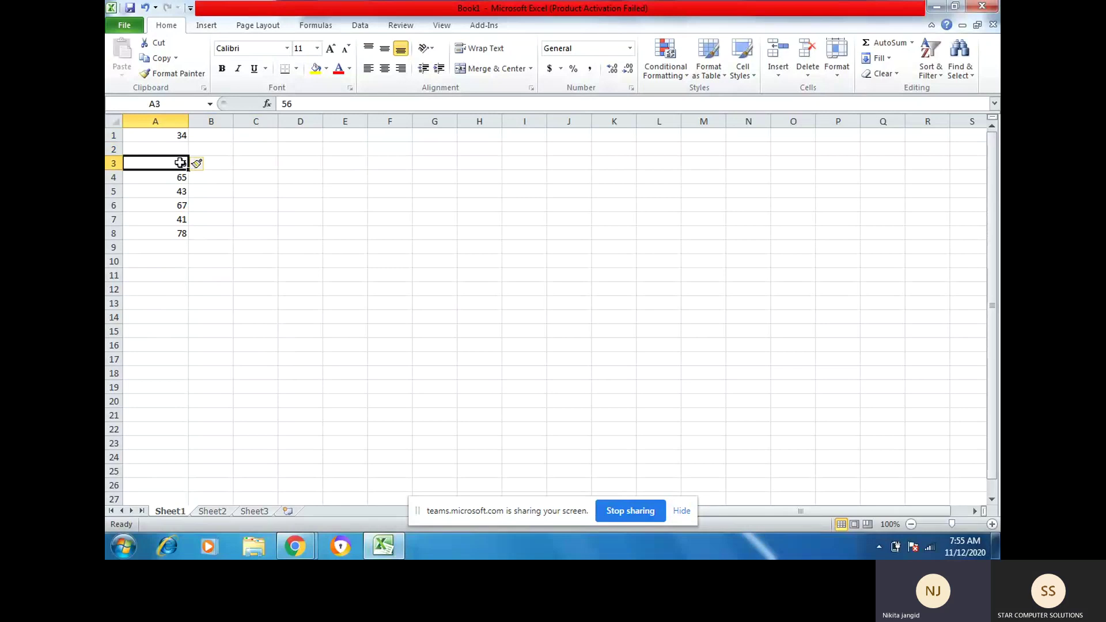
{"action": "left_click", "coordinate": [217, 171]}
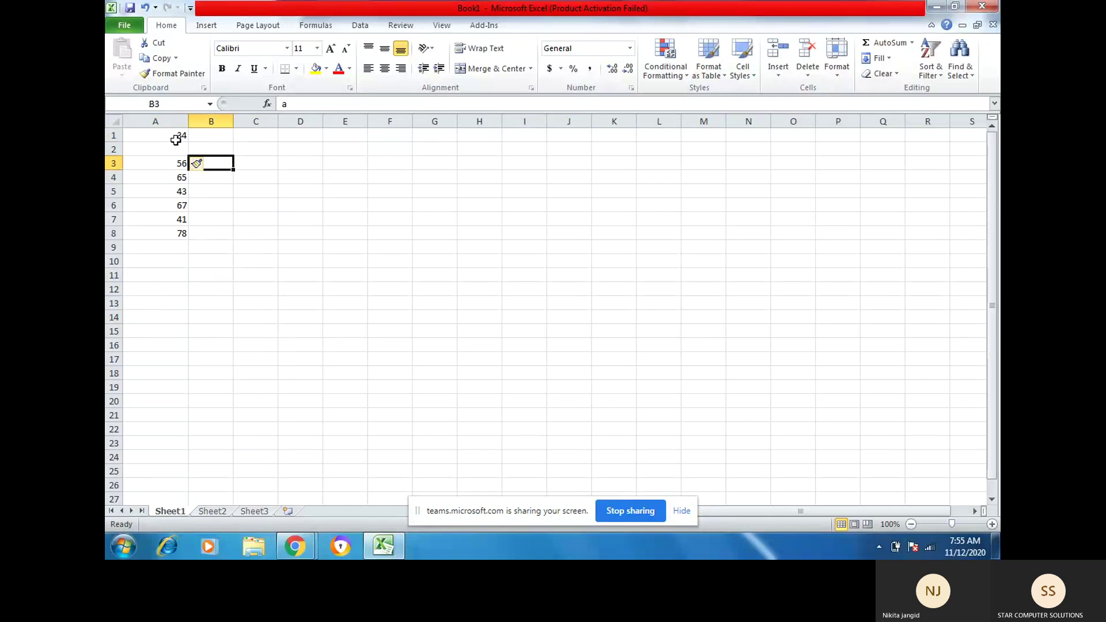
{"action": "left_click", "coordinate": [175, 162]}
{"action": "left_click", "coordinate": [199, 166]}
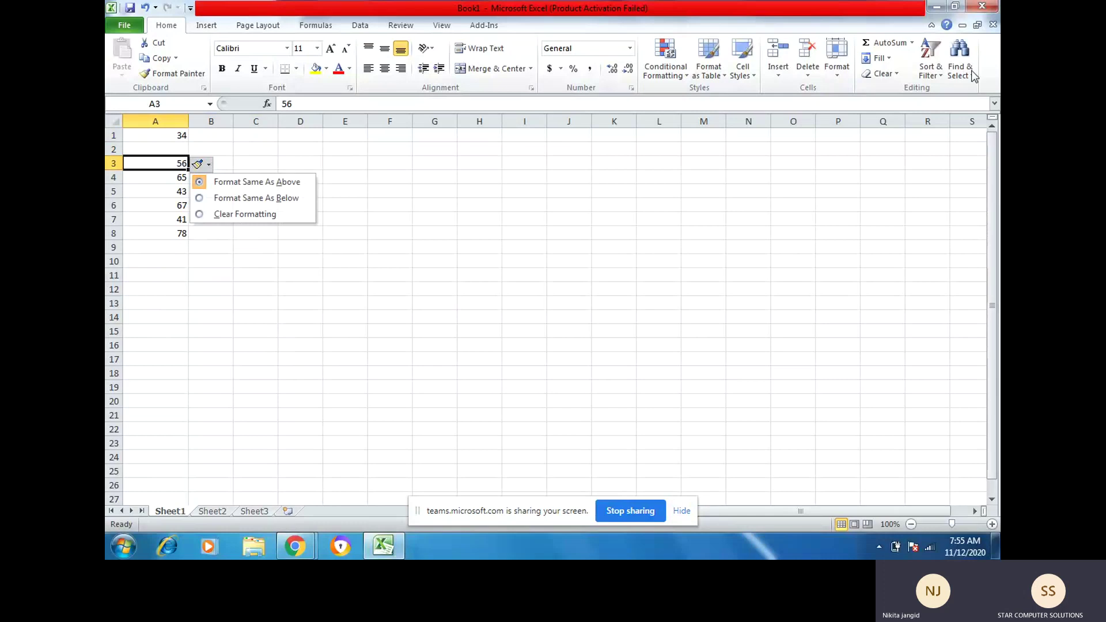
{"action": "left_click", "coordinate": [345, 261]}
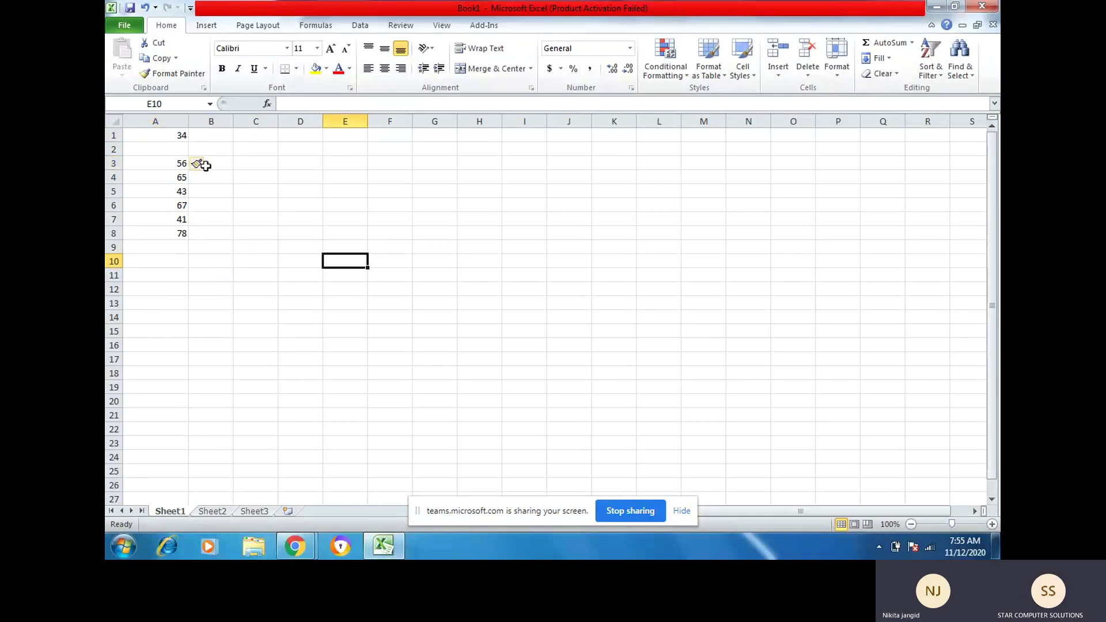
{"action": "left_click", "coordinate": [210, 165]}
{"action": "left_click", "coordinate": [215, 163]}
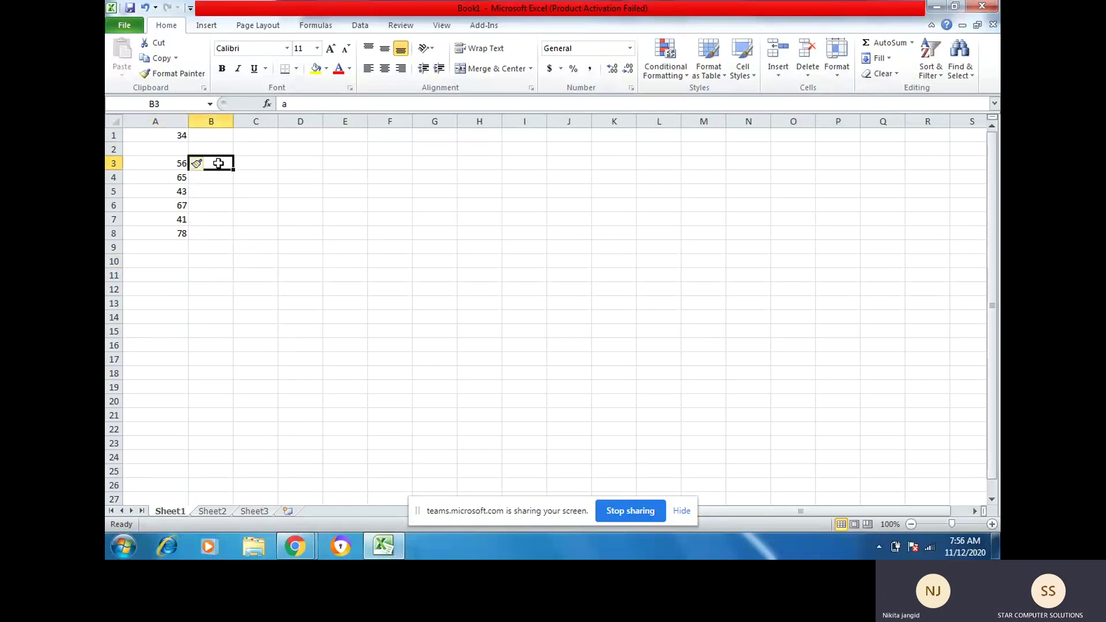
{"action": "type", "text": "ssss"}
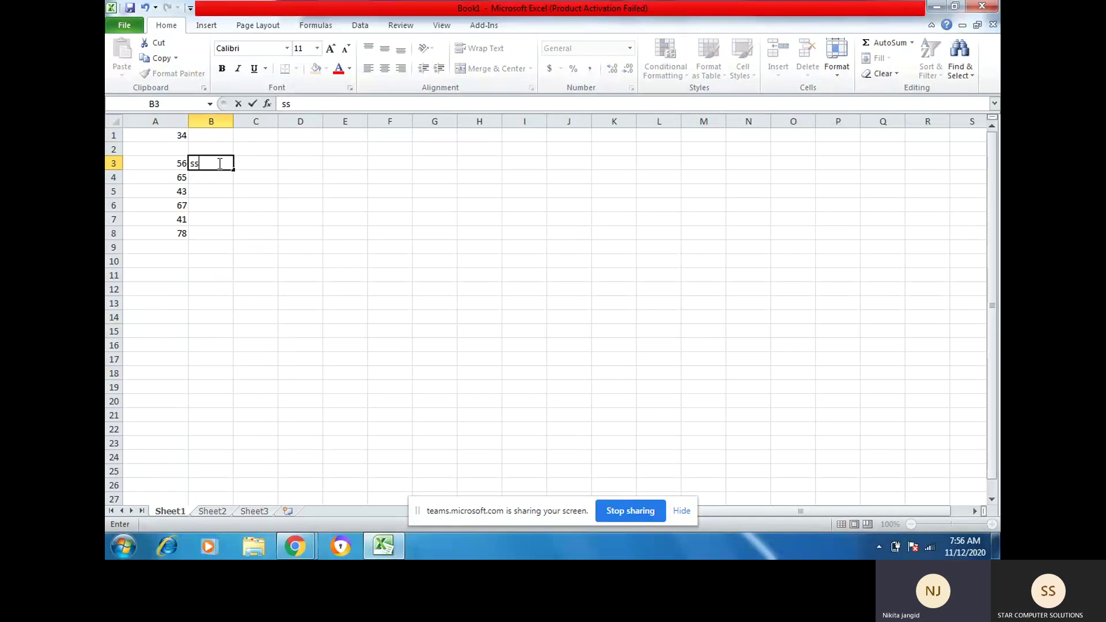
{"action": "left_click", "coordinate": [225, 191]}
{"action": "left_click", "coordinate": [217, 150]}
{"action": "left_click", "coordinate": [216, 163]}
{"action": "type", "text": "a"}
{"action": "left_click", "coordinate": [217, 186]}
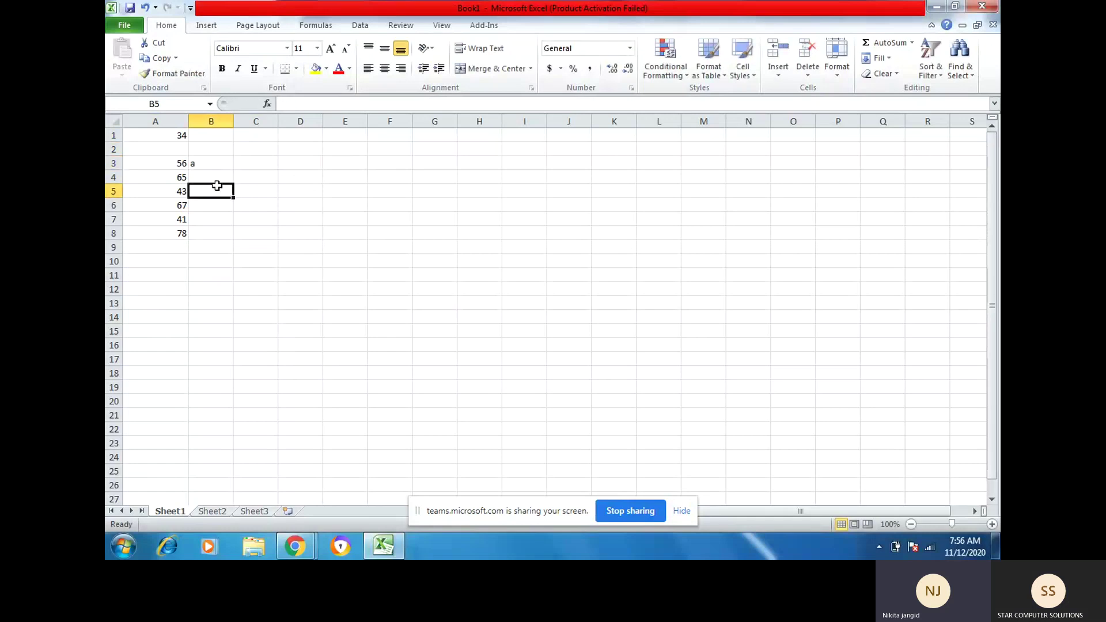
{"action": "left_click", "coordinate": [215, 165]}
{"action": "left_click", "coordinate": [182, 162]}
{"action": "left_click", "coordinate": [225, 161]}
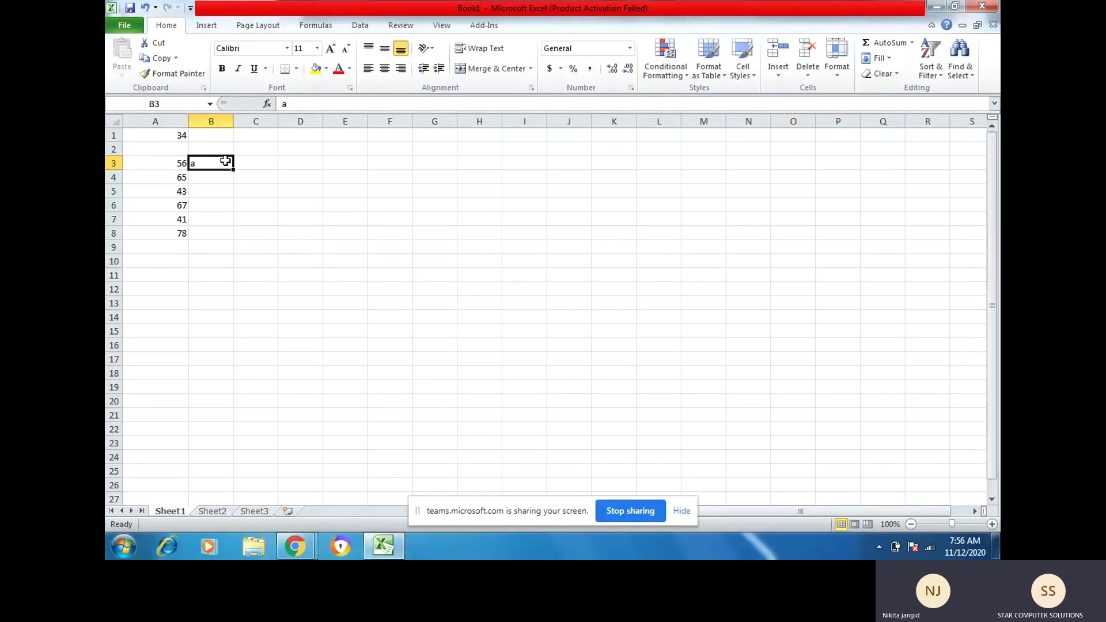
{"action": "left_click", "coordinate": [164, 150]}
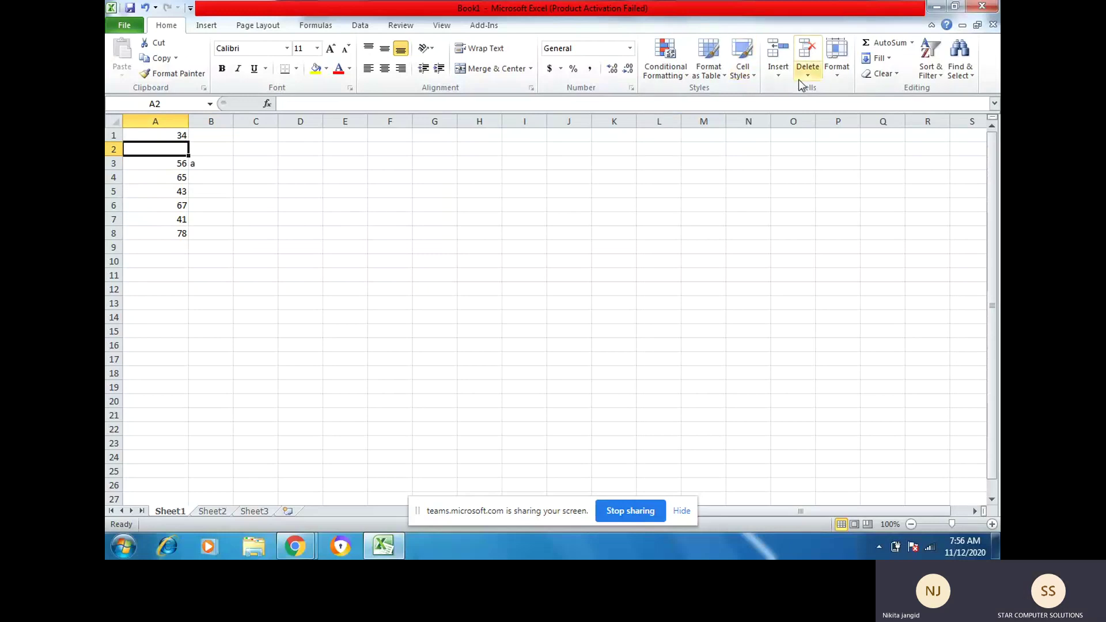
Step: Insert a blank sheet column, undo it, redo to restore 'a' in B3, and select empty A2
{"action": "left_click", "coordinate": [782, 75]}
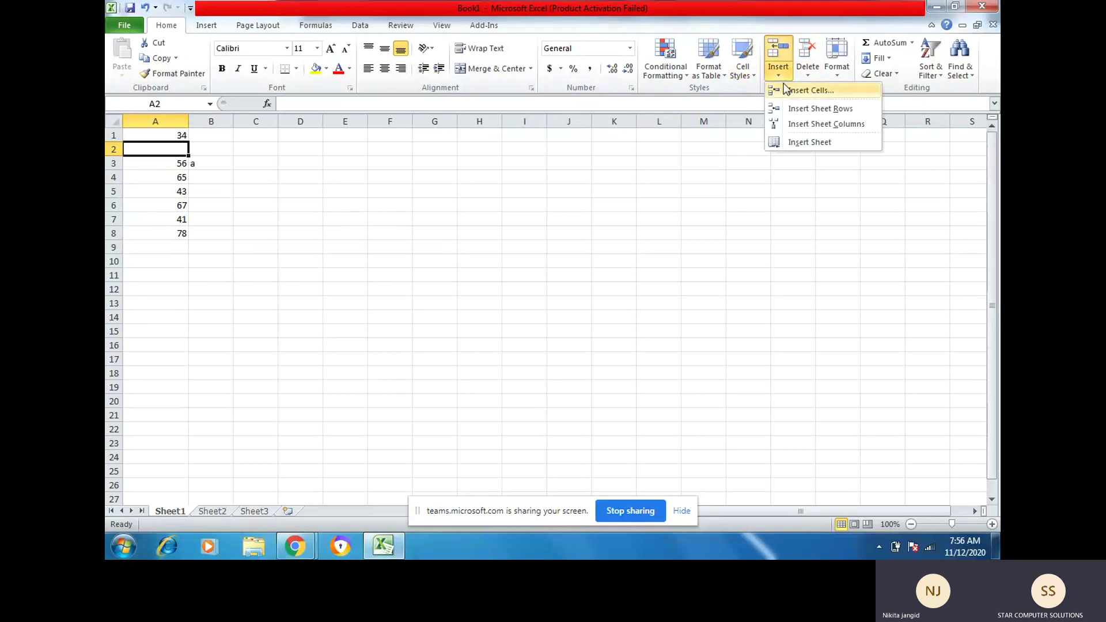
{"action": "left_click", "coordinate": [790, 125]}
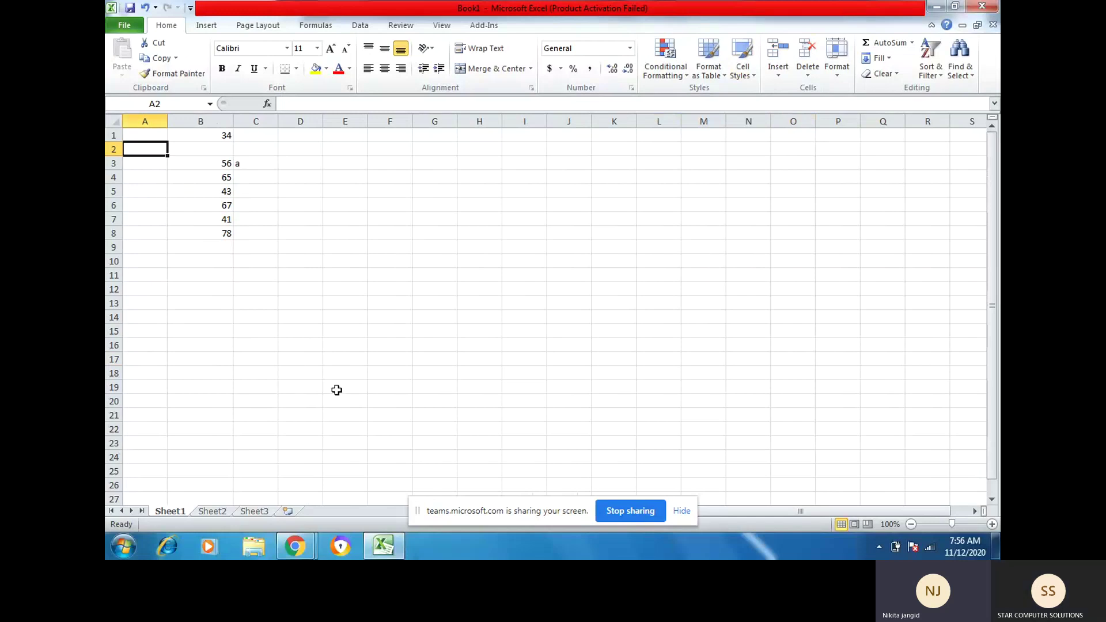
{"action": "key", "text": "ctrl+z"}
{"action": "key", "text": "ctrl+z"}
{"action": "key", "text": "ctrl+z"}
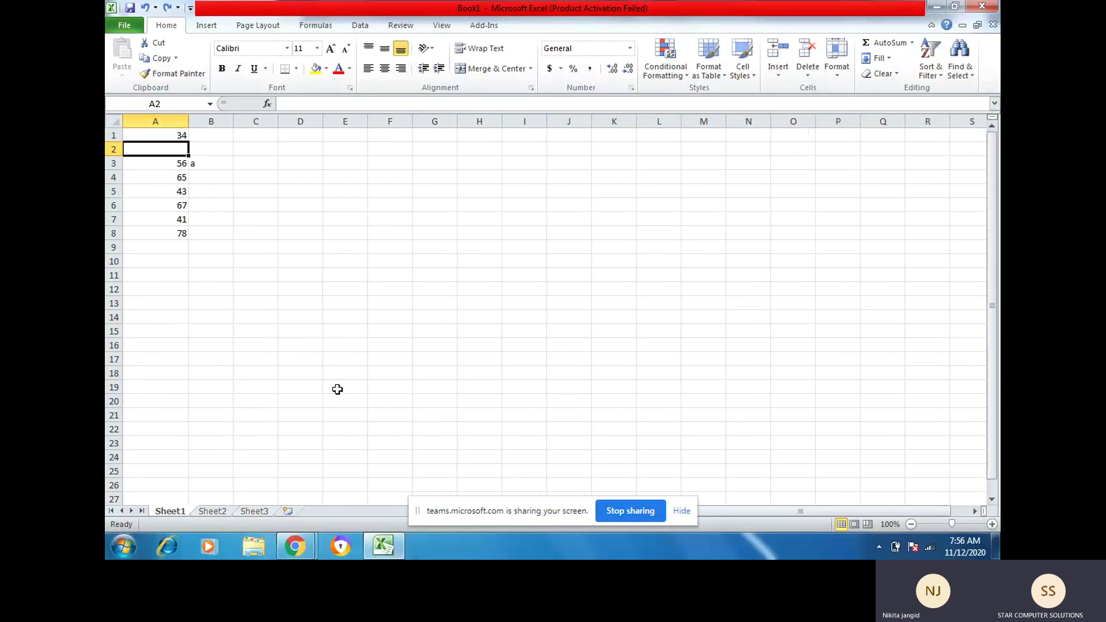
{"action": "key", "text": "ctrl+y"}
{"action": "left_click", "coordinate": [164, 149]}
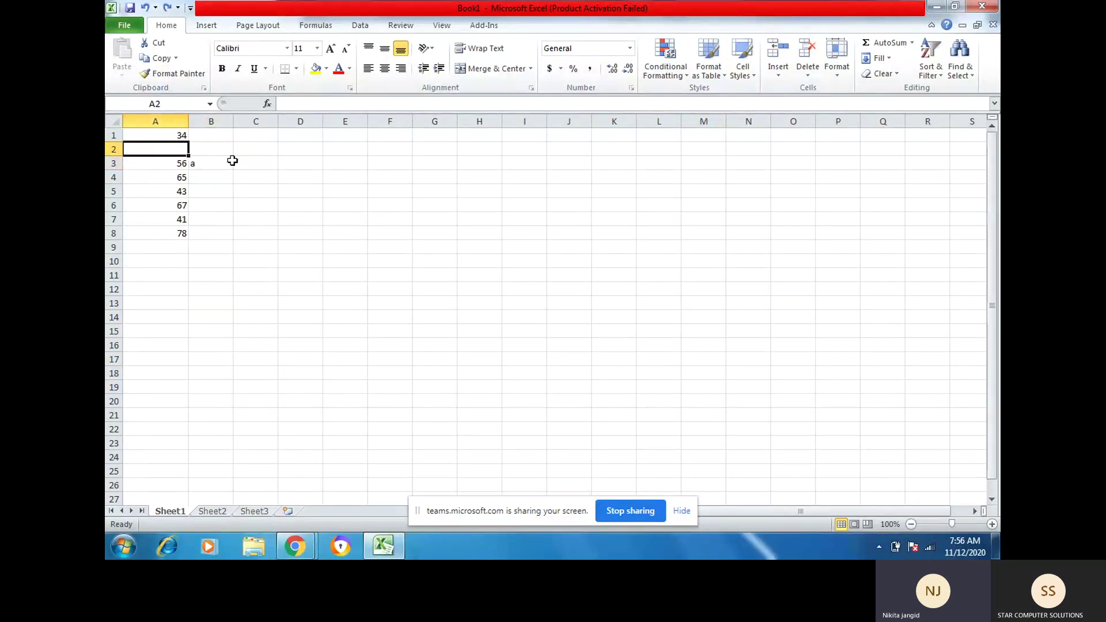
{"action": "left_click", "coordinate": [808, 72]}
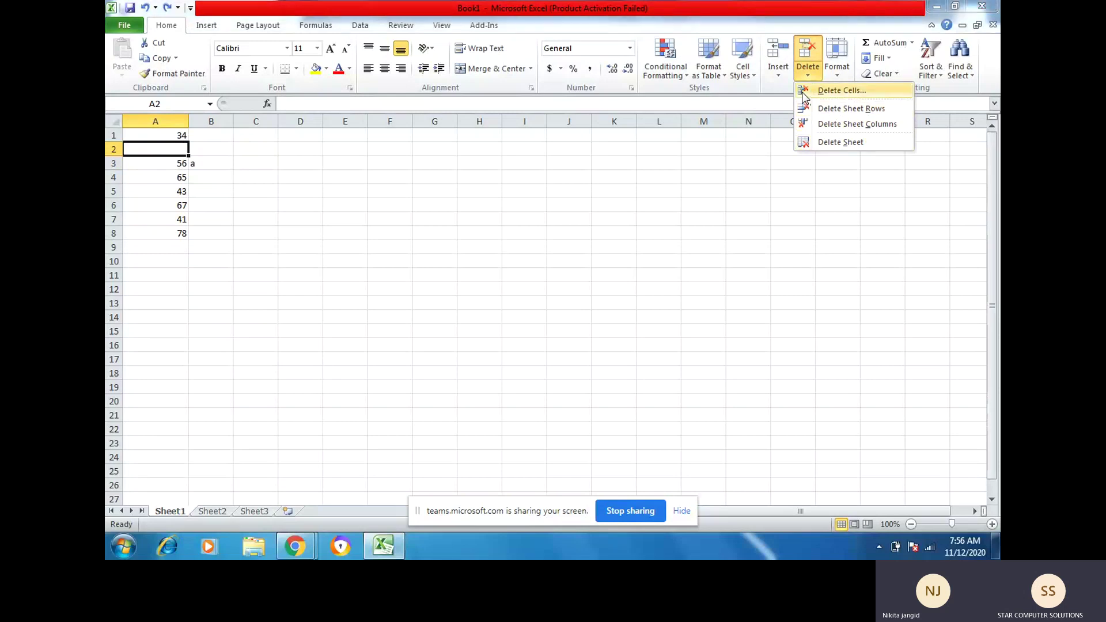
Step: Delete cell A2 shifting cells up, undo that, then delete the whole empty row 2
{"action": "left_click", "coordinate": [805, 94]}
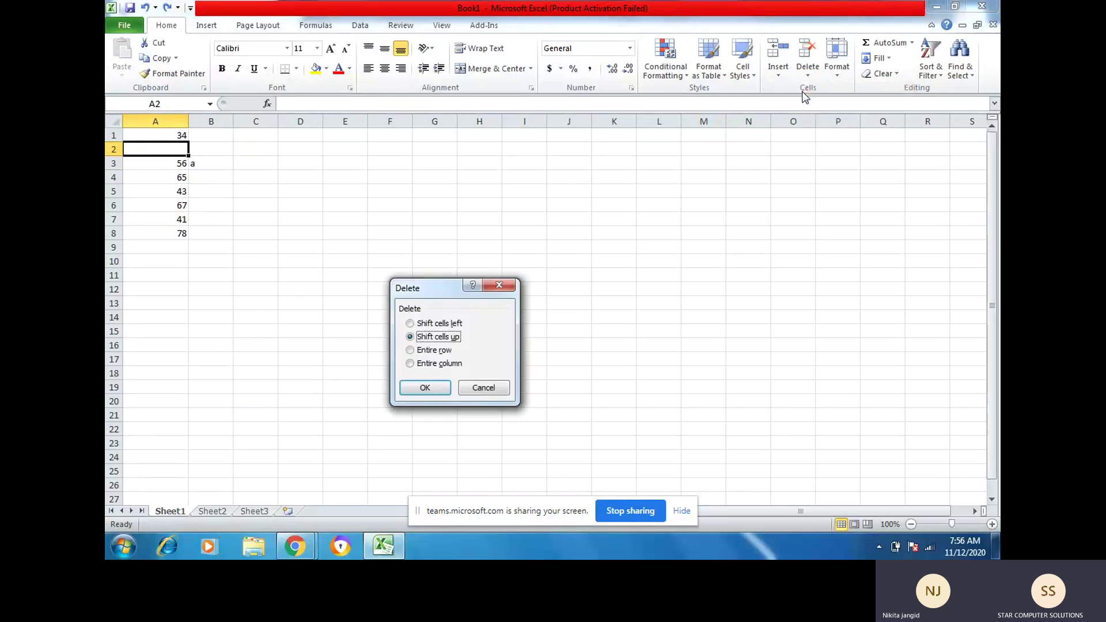
{"action": "left_click", "coordinate": [424, 387]}
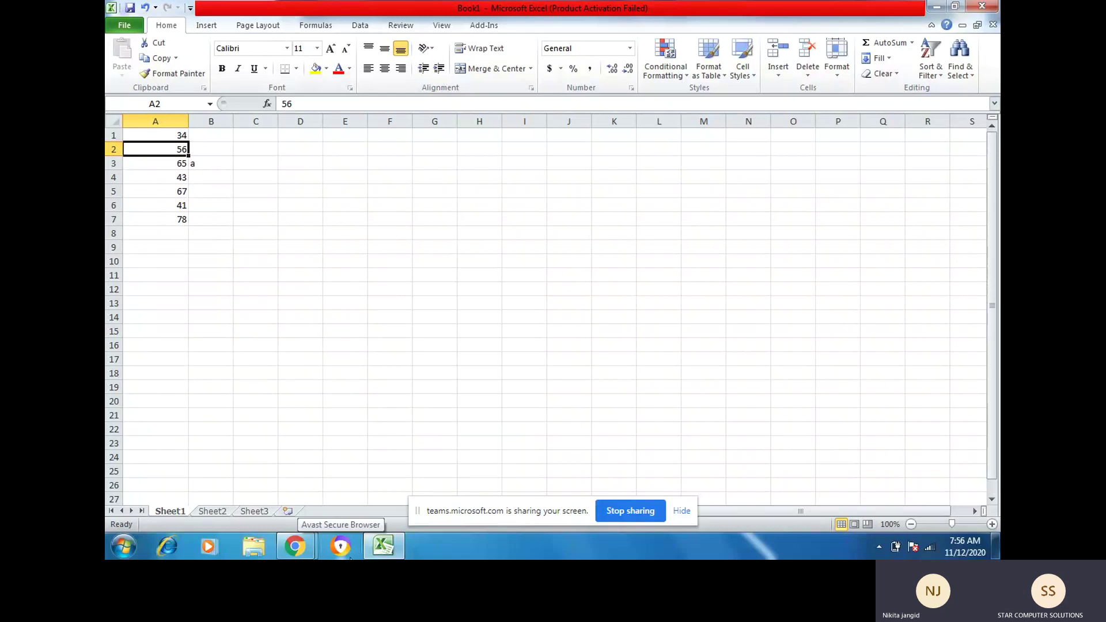
{"action": "key", "text": "ctrl+z"}
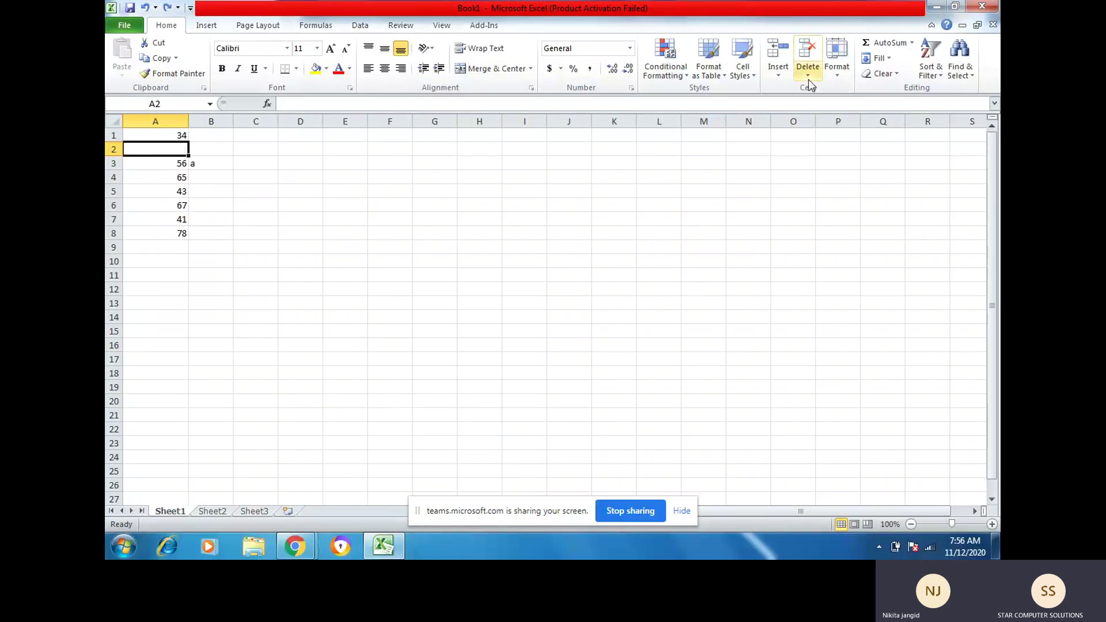
{"action": "left_click", "coordinate": [809, 76]}
{"action": "left_click", "coordinate": [818, 107]}
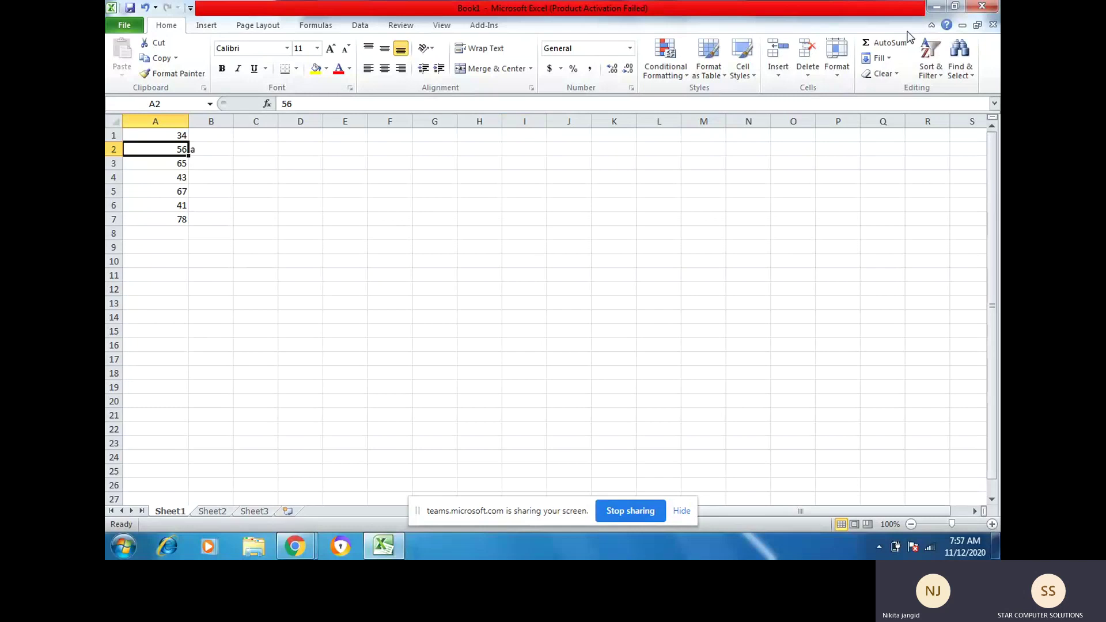
{"action": "left_click", "coordinate": [808, 78]}
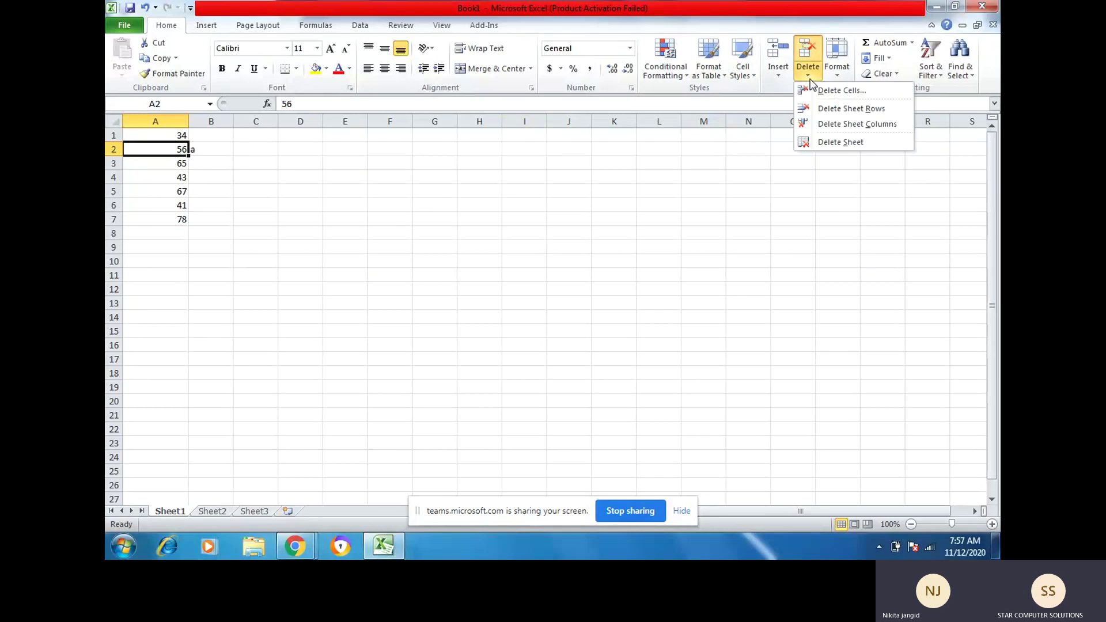
{"action": "left_click", "coordinate": [821, 127]}
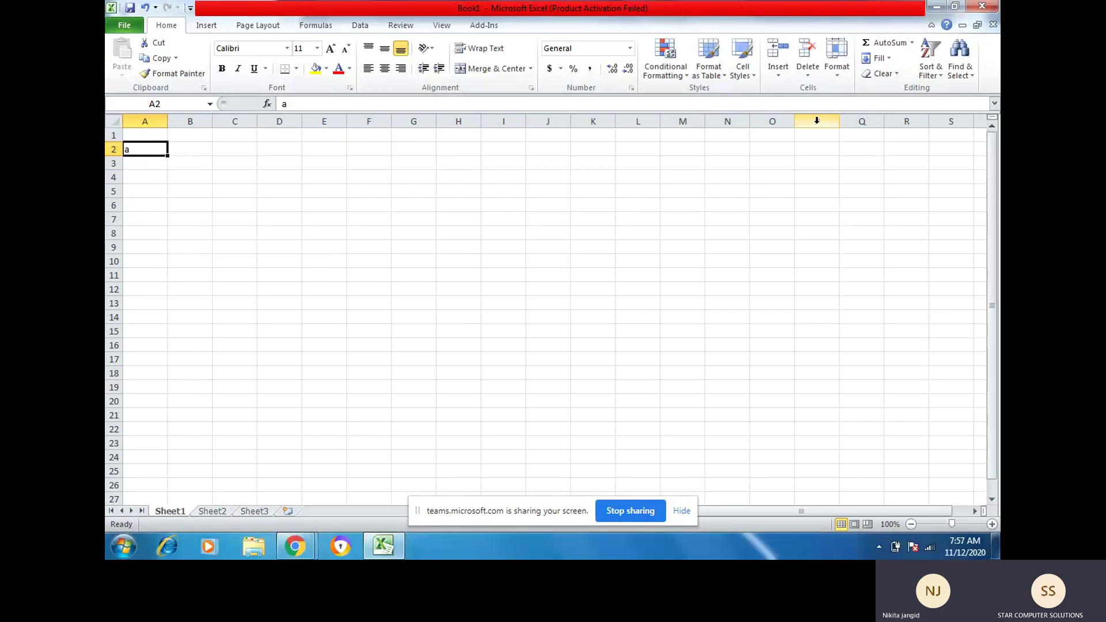
{"action": "key", "text": "ctrl+z"}
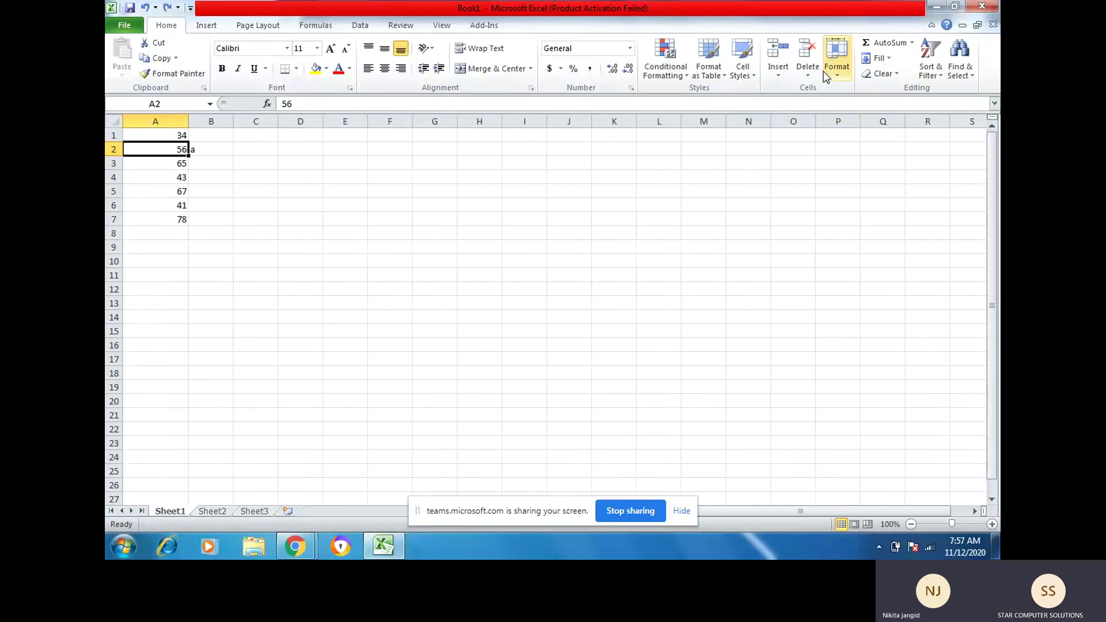
{"action": "left_click", "coordinate": [807, 74]}
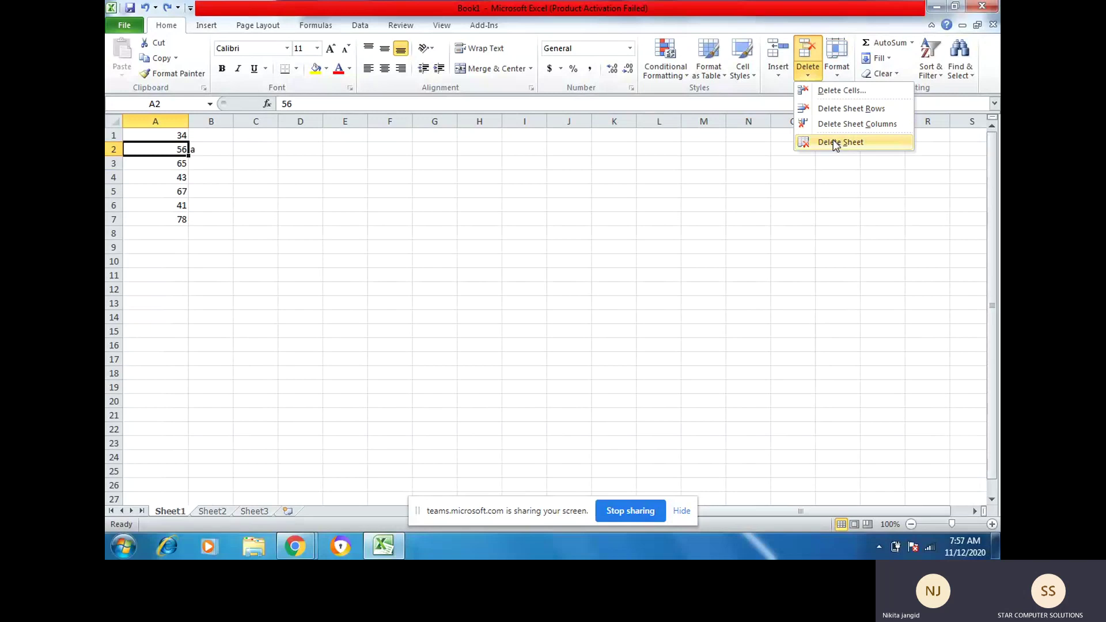
{"action": "left_click", "coordinate": [778, 76]}
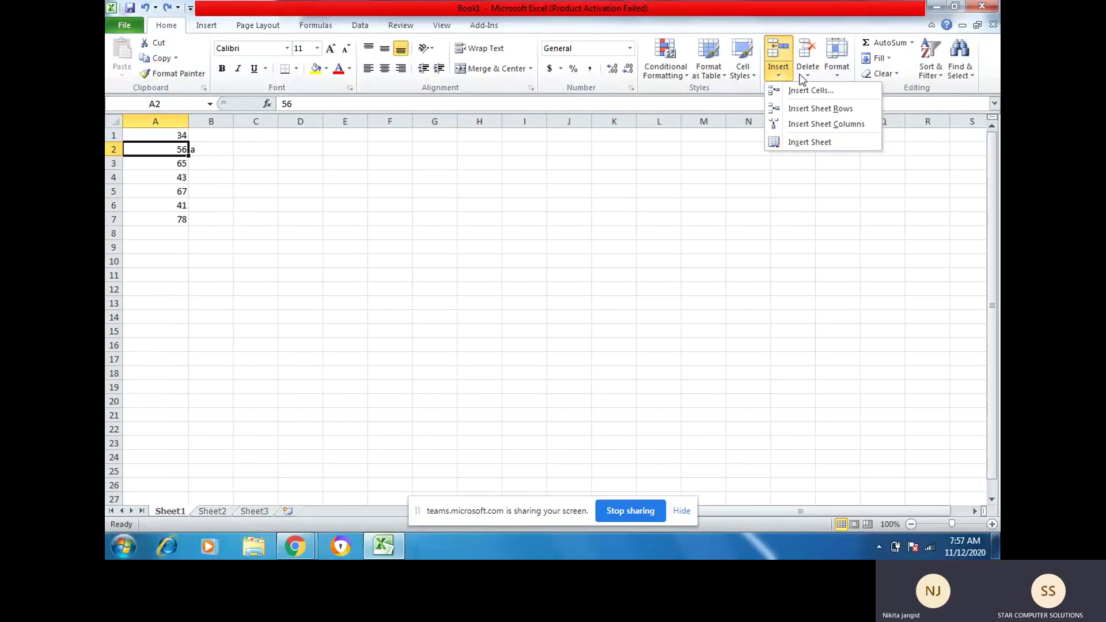
{"action": "left_click", "coordinate": [804, 76]}
{"action": "left_click", "coordinate": [780, 75]}
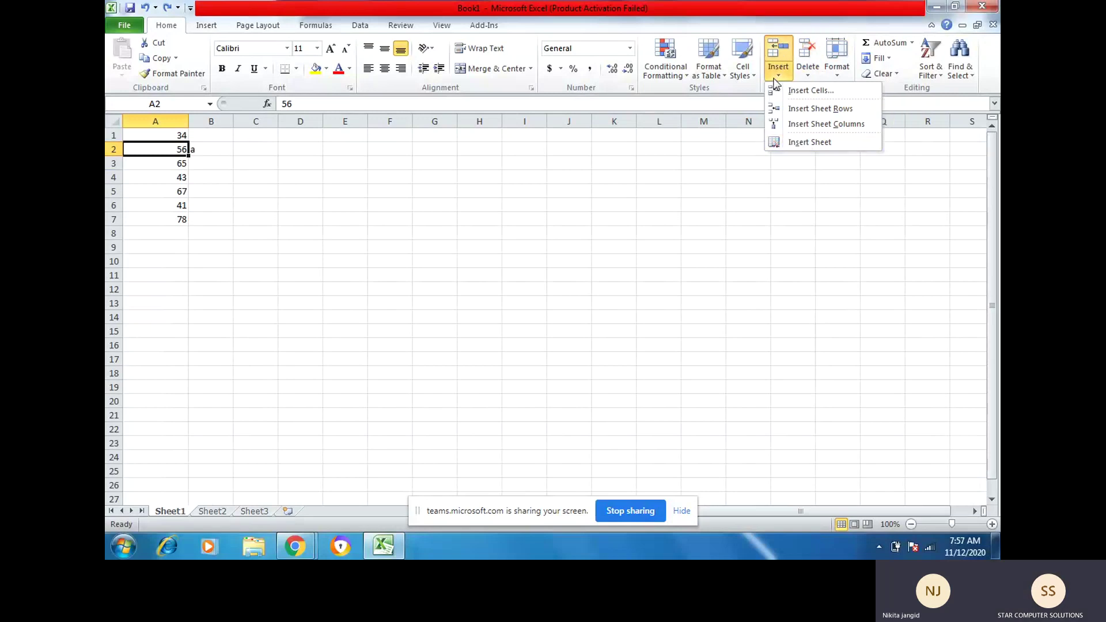
{"action": "left_click", "coordinate": [807, 73]}
{"action": "left_click", "coordinate": [642, 262]}
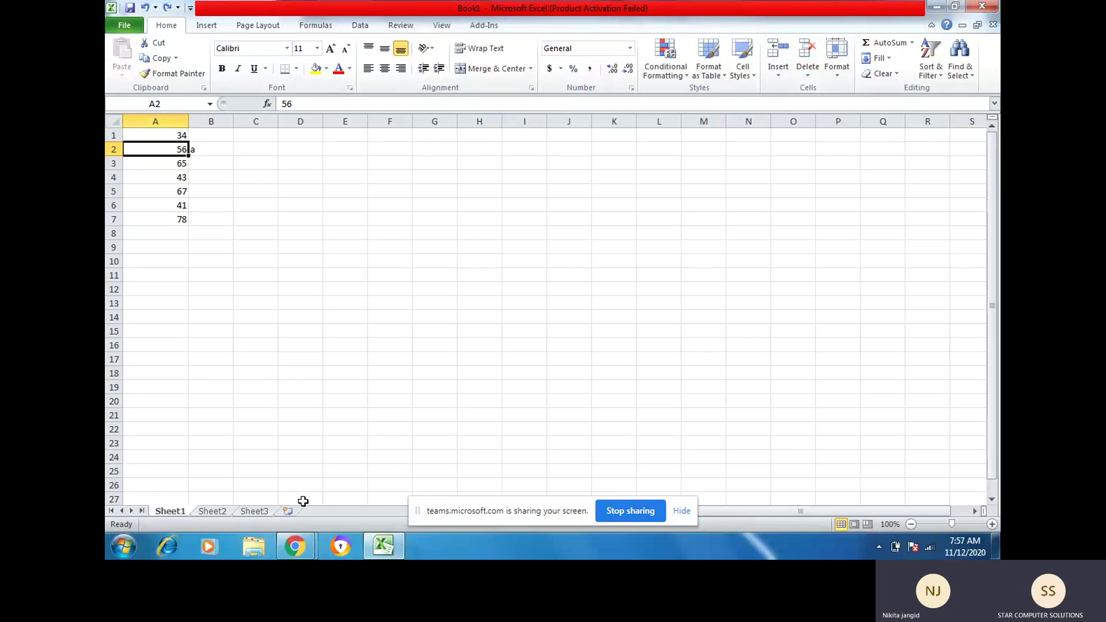
Step: Add worksheets Sheet4 and Sheet5, then delete both again
{"action": "left_click", "coordinate": [288, 513]}
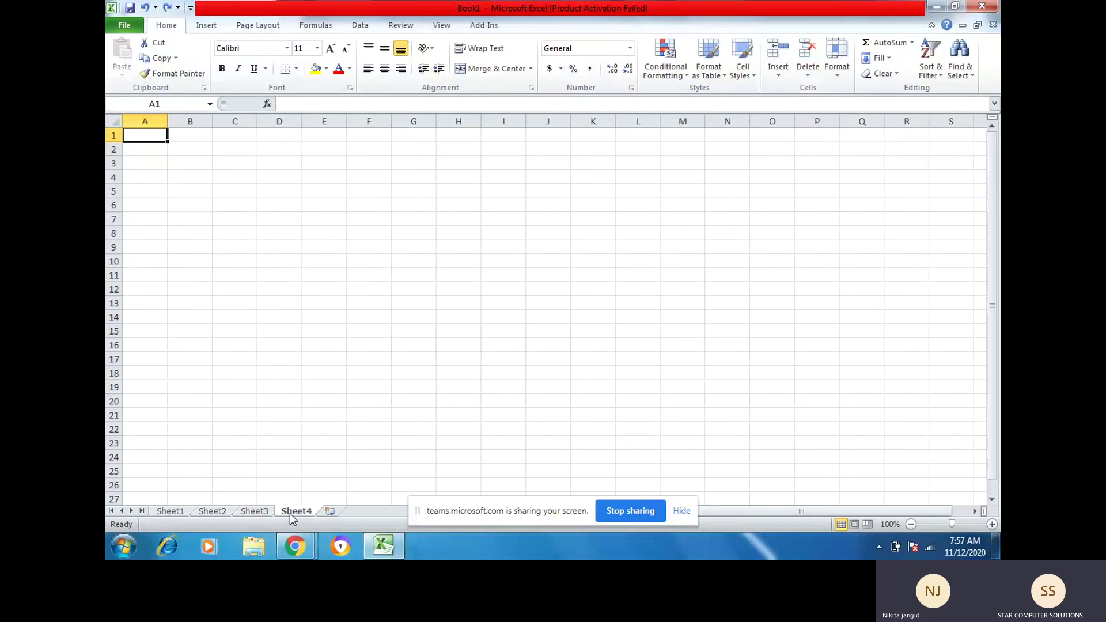
{"action": "left_click", "coordinate": [329, 512]}
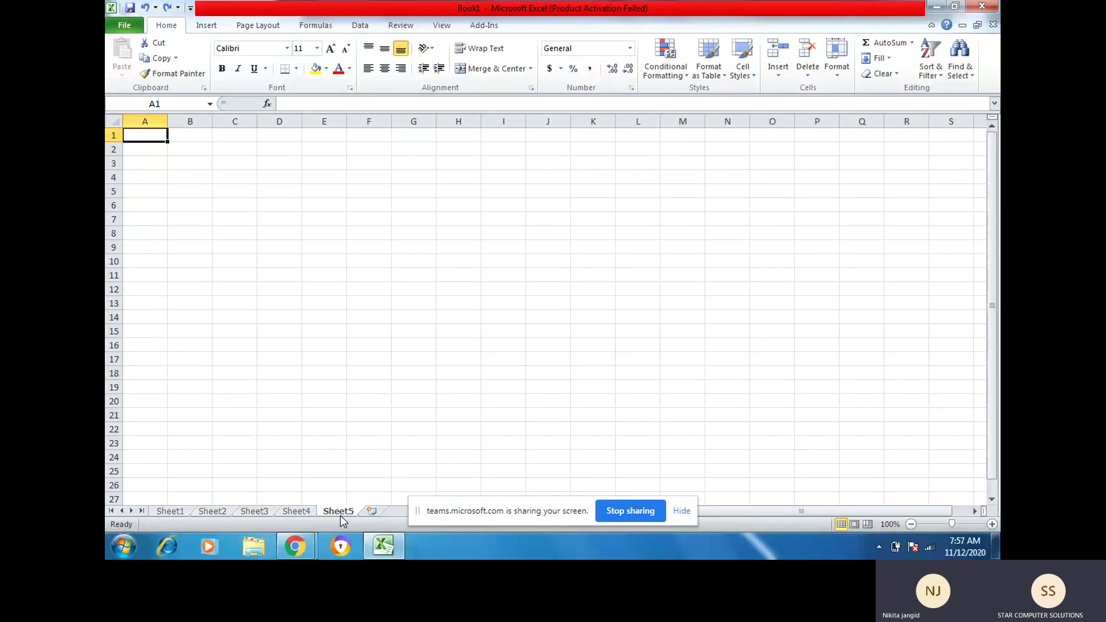
{"action": "right_click", "coordinate": [346, 512]}
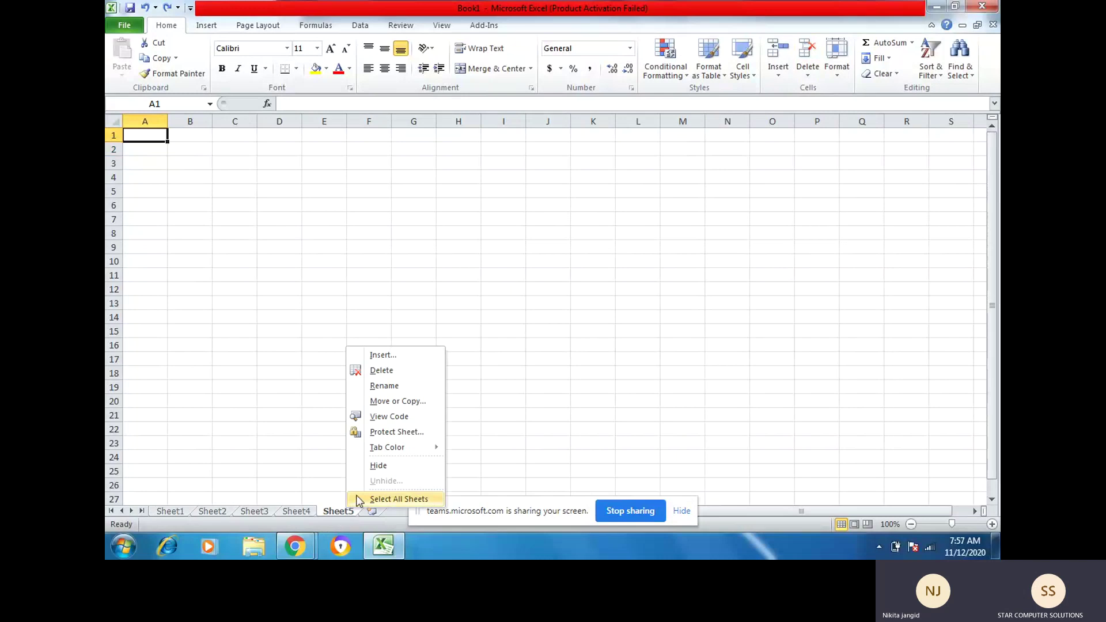
{"action": "left_click", "coordinate": [389, 370]}
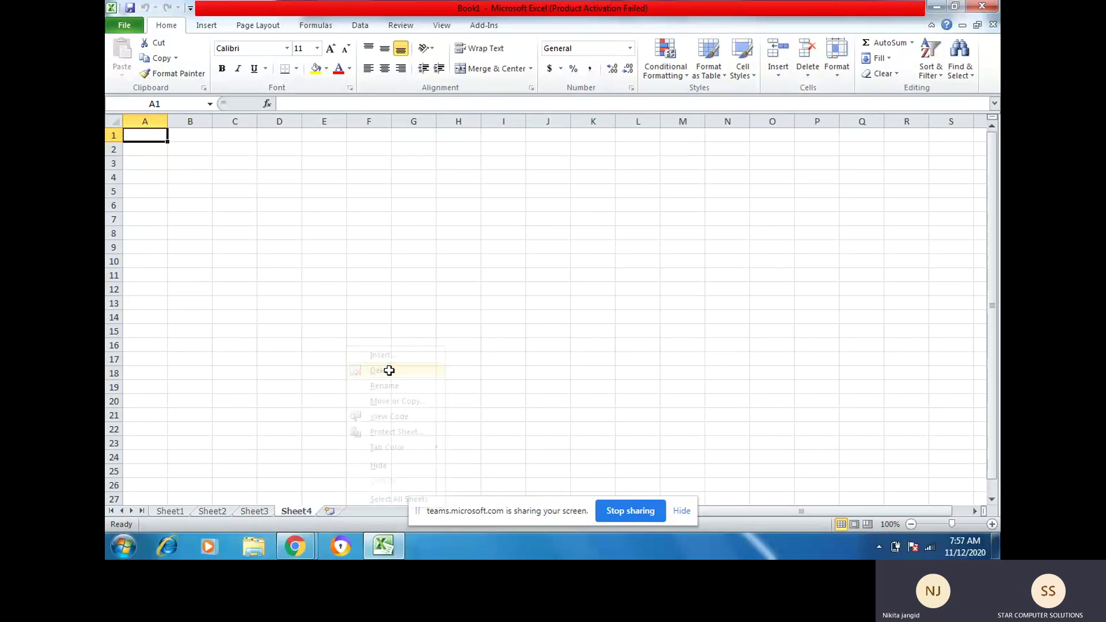
{"action": "left_click", "coordinate": [808, 71]}
{"action": "left_click", "coordinate": [816, 142]}
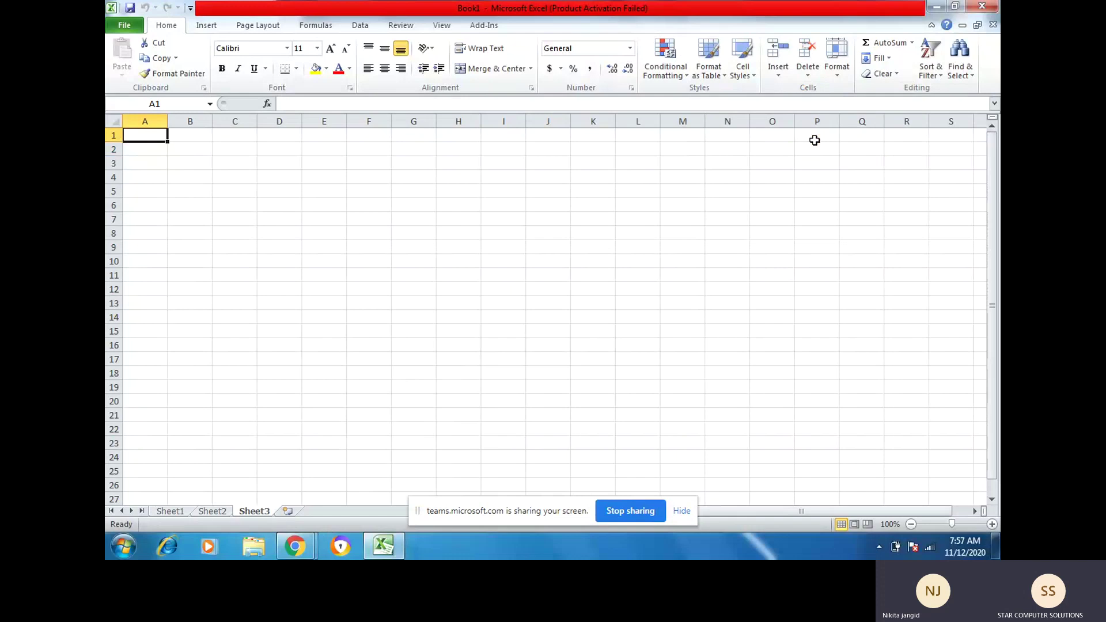
Step: Insert a new worksheet Sheet6 before Sheet3, delete it, and return to Sheet1
{"action": "left_click", "coordinate": [785, 76]}
{"action": "left_click", "coordinate": [799, 141]}
{"action": "left_click", "coordinate": [808, 75]}
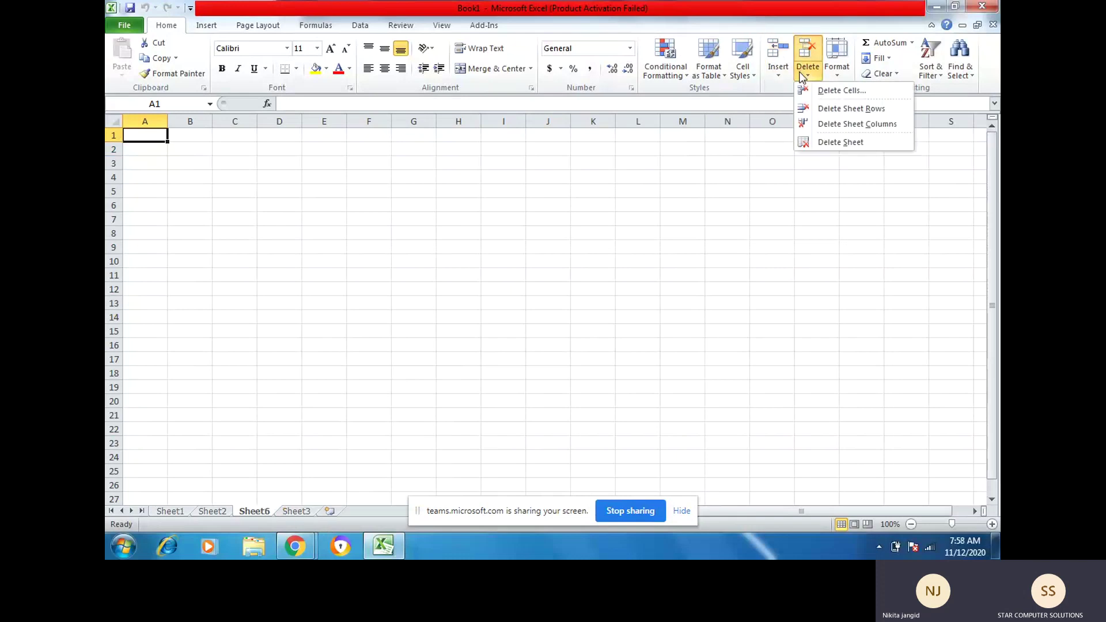
{"action": "left_click", "coordinate": [816, 142]}
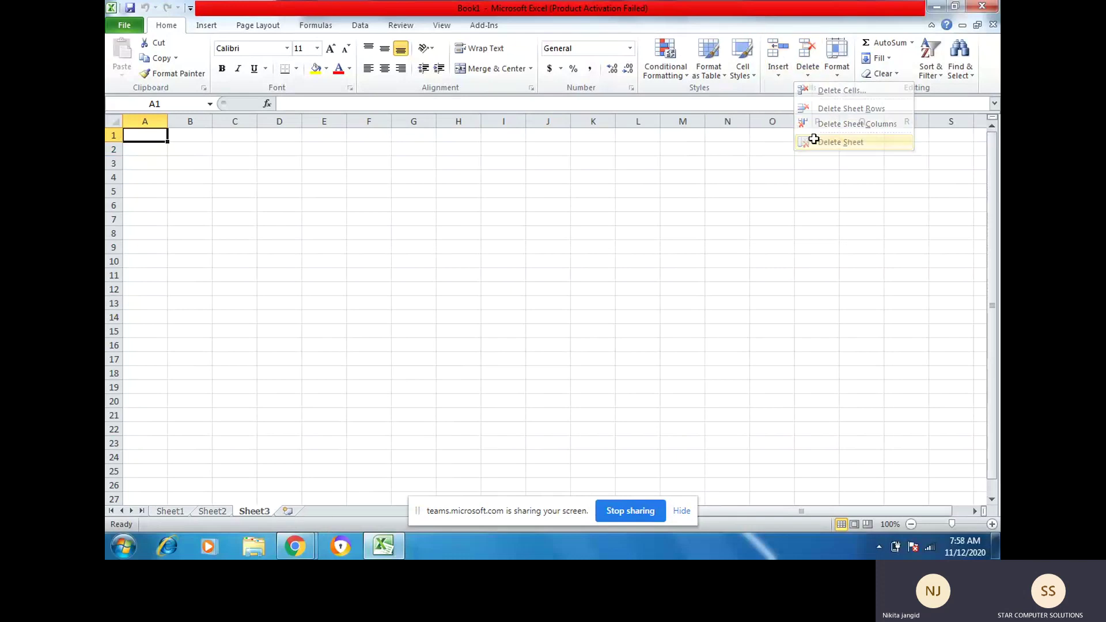
{"action": "left_click", "coordinate": [172, 511]}
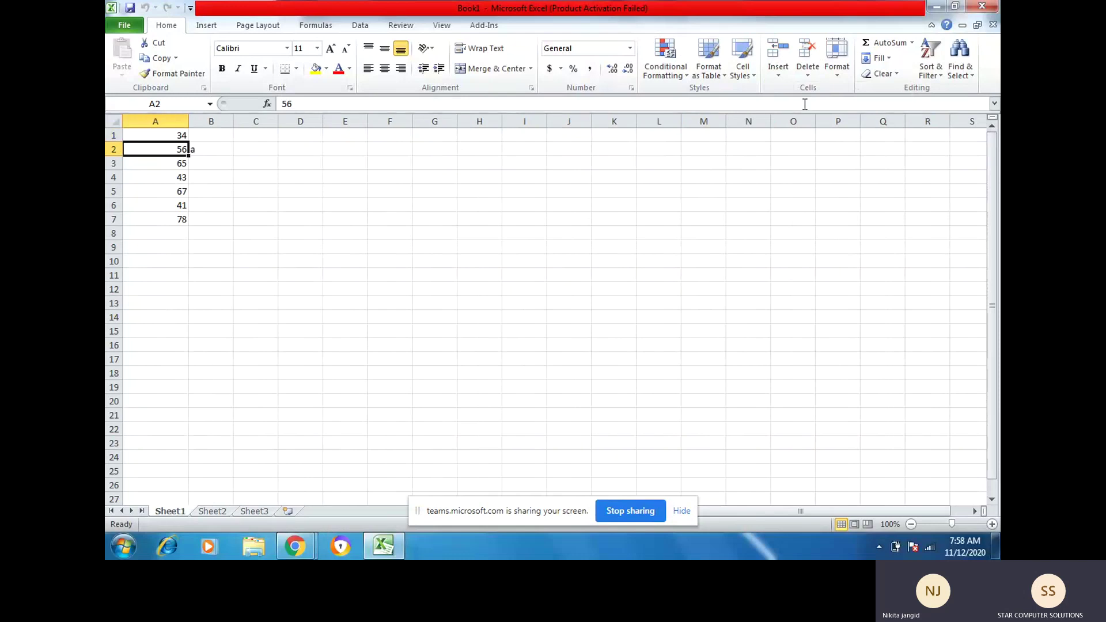
{"action": "left_click", "coordinate": [839, 75]}
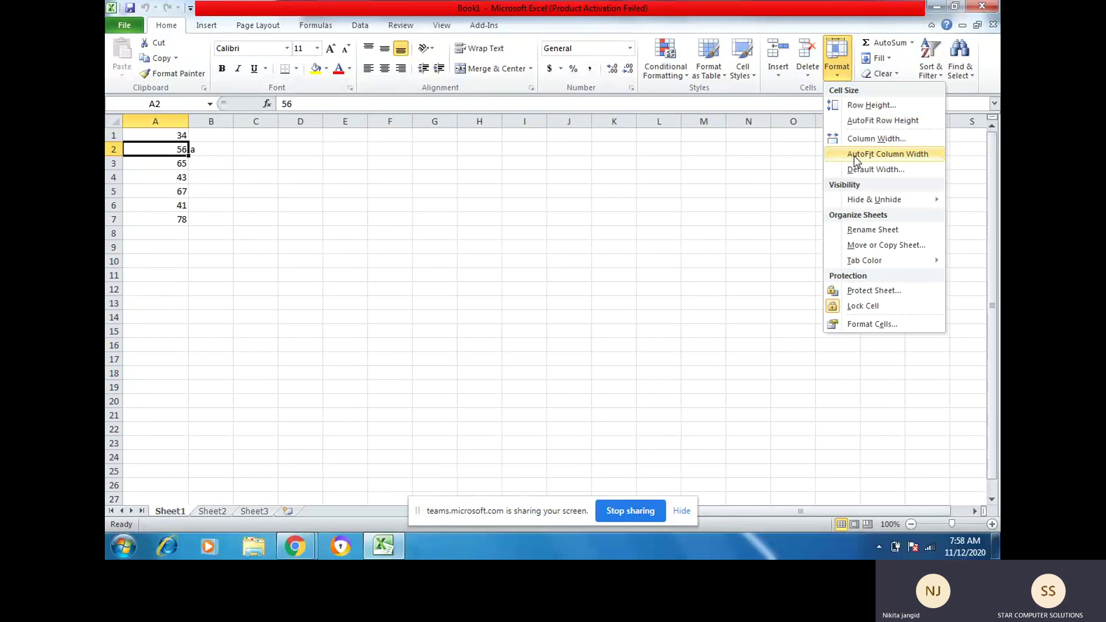
Step: AutoFit column A to its numbers, leaving its width at 2.29
{"action": "left_click", "coordinate": [856, 160]}
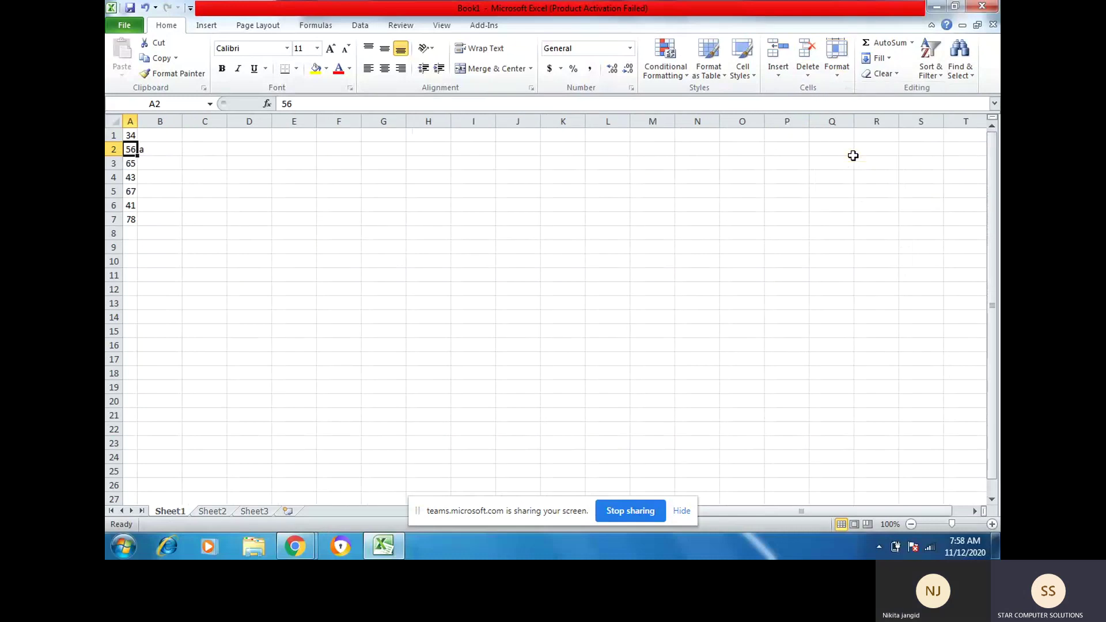
{"action": "left_click", "coordinate": [843, 76]}
{"action": "left_click", "coordinate": [844, 121]}
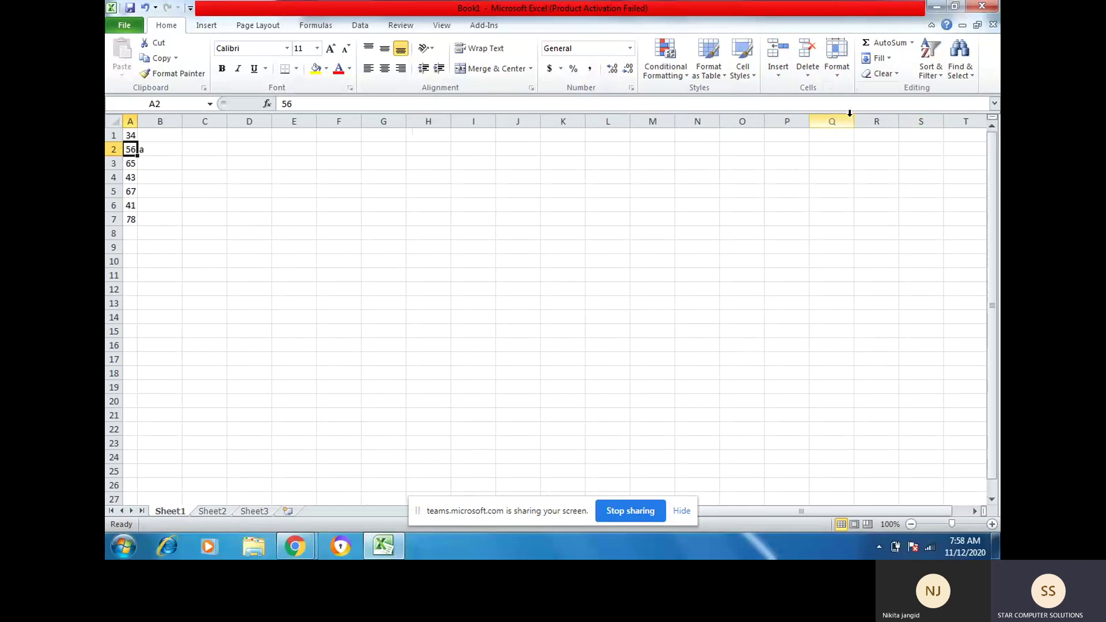
{"action": "left_click", "coordinate": [844, 74]}
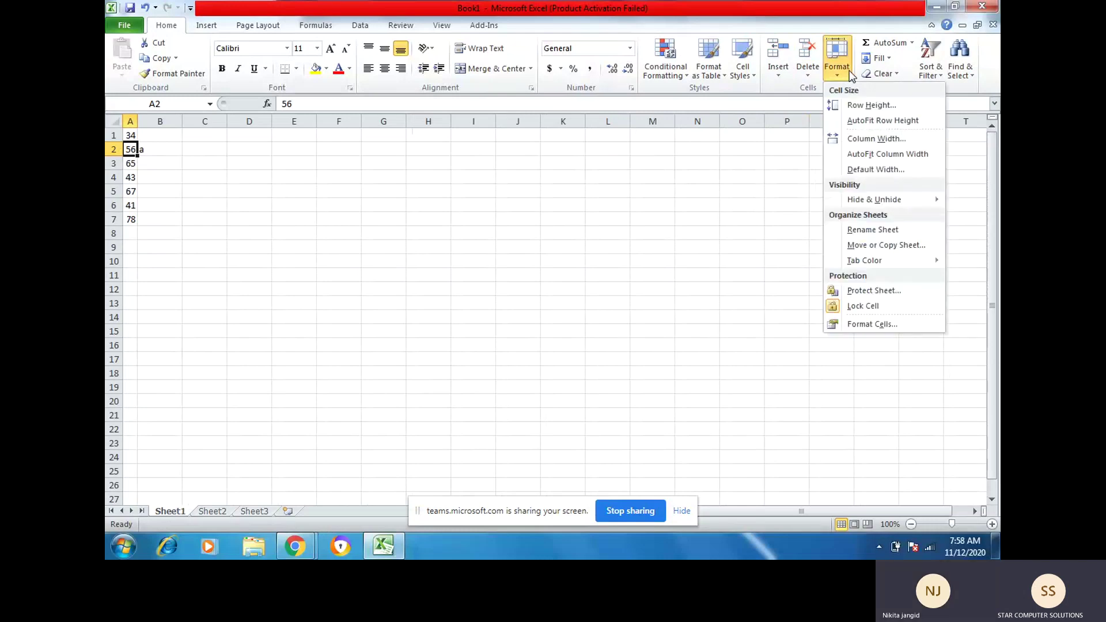
{"action": "left_click", "coordinate": [864, 141]}
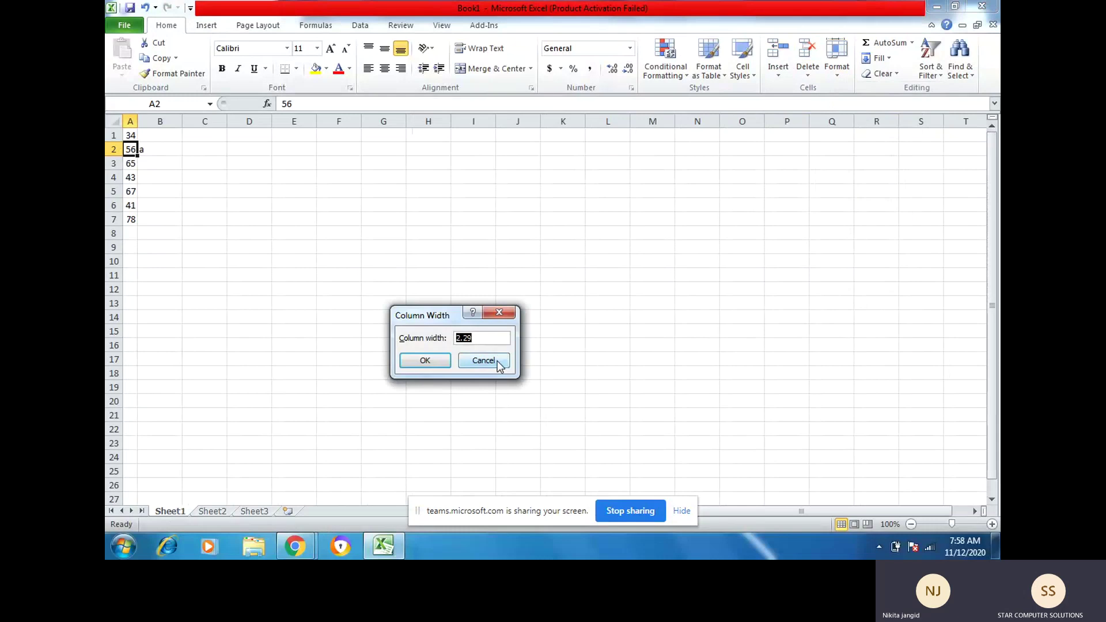
{"action": "left_click", "coordinate": [427, 360]}
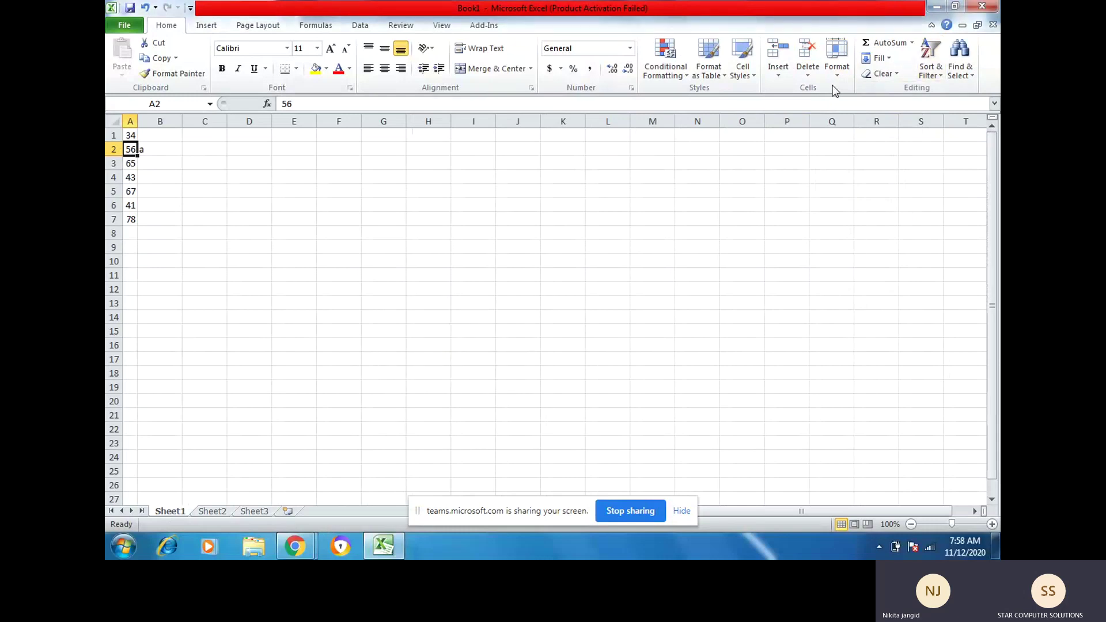
Step: Check column C's width in the Column Width dialog without changing it
{"action": "left_click", "coordinate": [850, 76]}
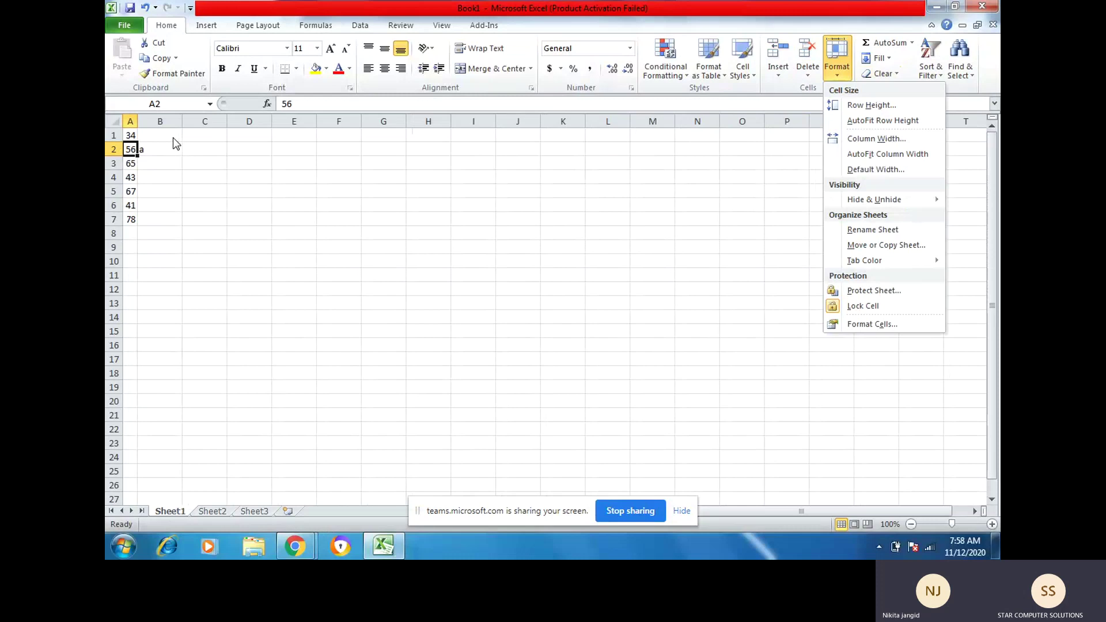
{"action": "left_click", "coordinate": [196, 149]}
{"action": "left_click", "coordinate": [197, 149]}
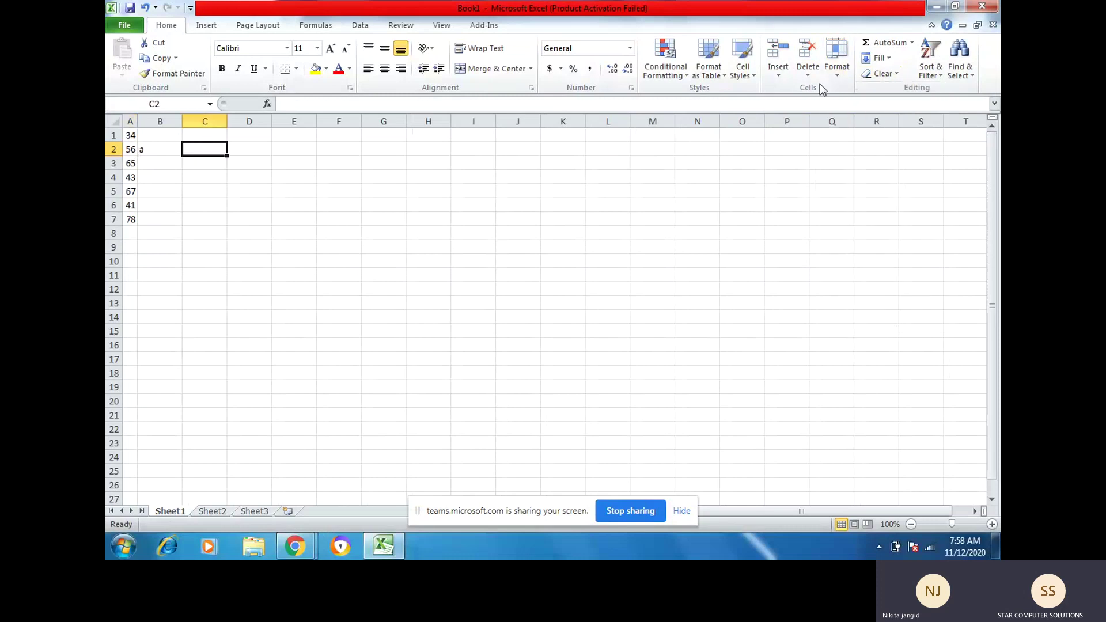
{"action": "left_click", "coordinate": [837, 61]}
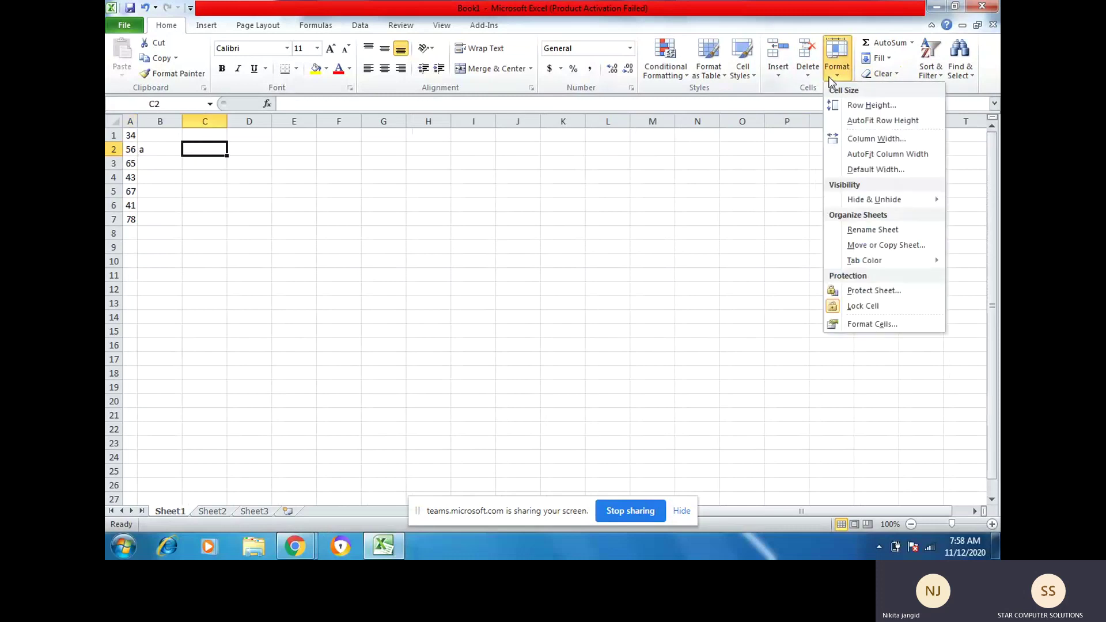
{"action": "left_click", "coordinate": [839, 139]}
{"action": "left_click", "coordinate": [491, 362]}
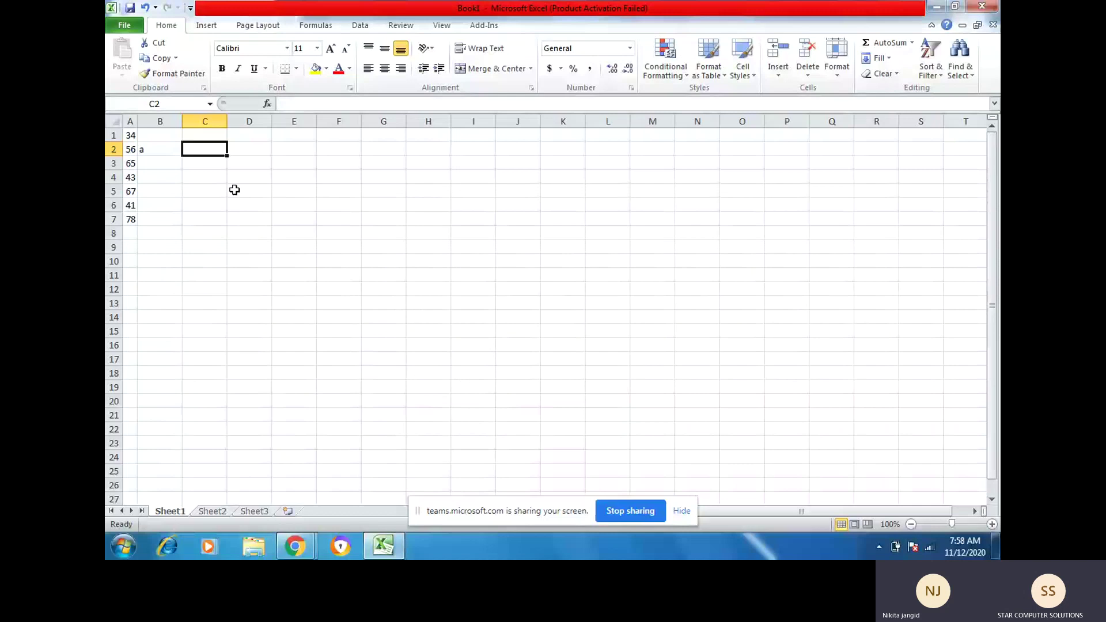
Step: Set column A's width to 8.43
{"action": "left_click", "coordinate": [131, 149]}
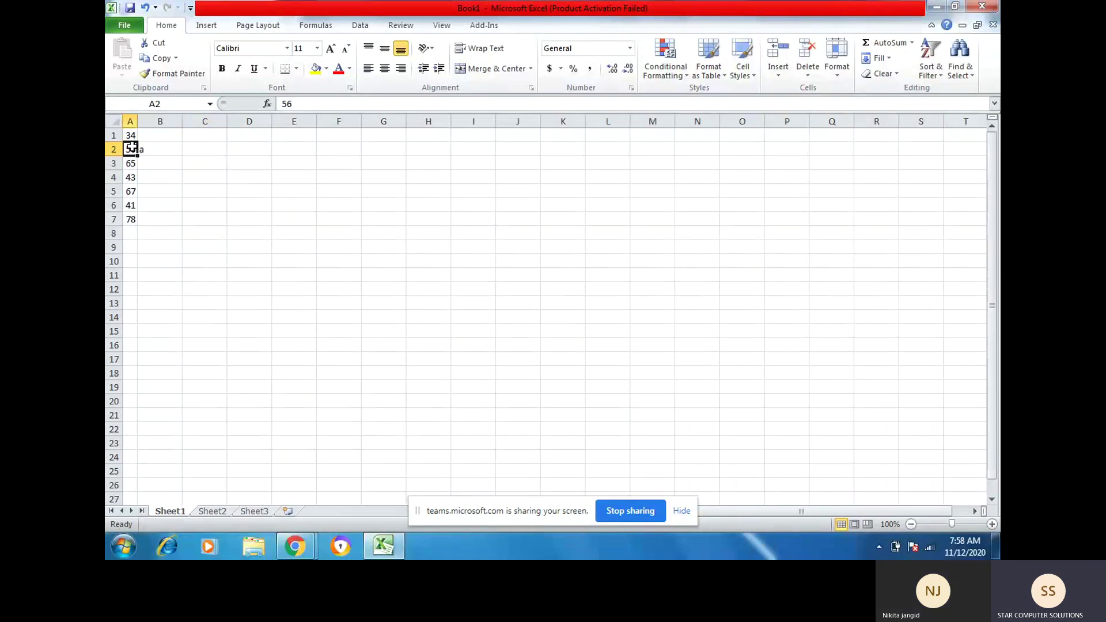
{"action": "left_click", "coordinate": [841, 68]}
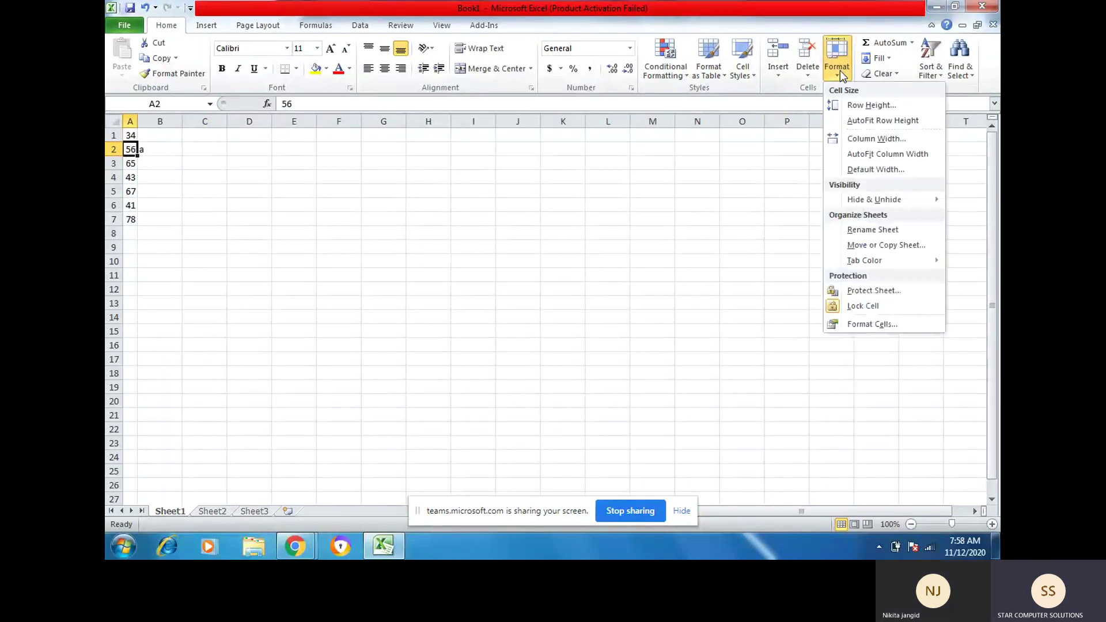
{"action": "left_click", "coordinate": [860, 139]}
{"action": "type", "text": "8.43"}
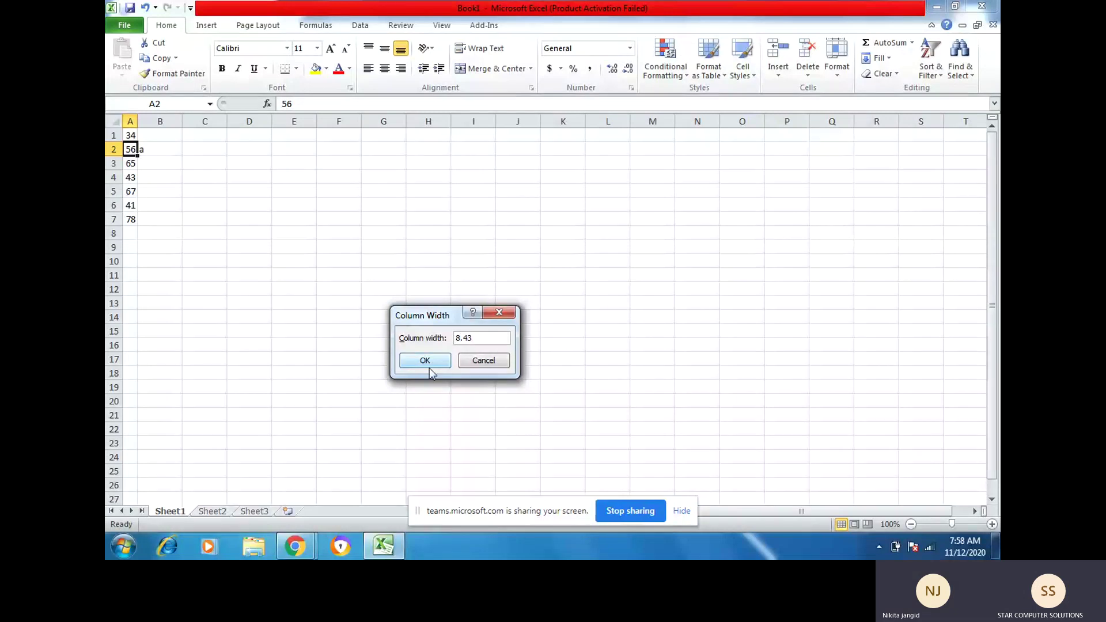
{"action": "left_click", "coordinate": [428, 362]}
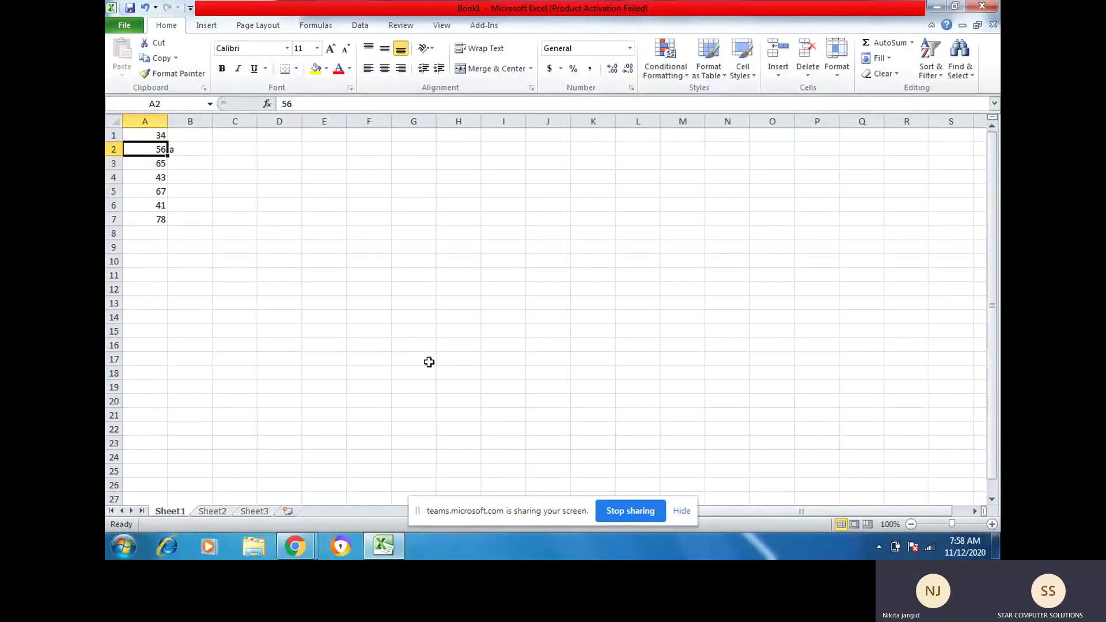
Step: View the sheet's Default Width setting and close it unchanged
{"action": "left_click", "coordinate": [833, 74]}
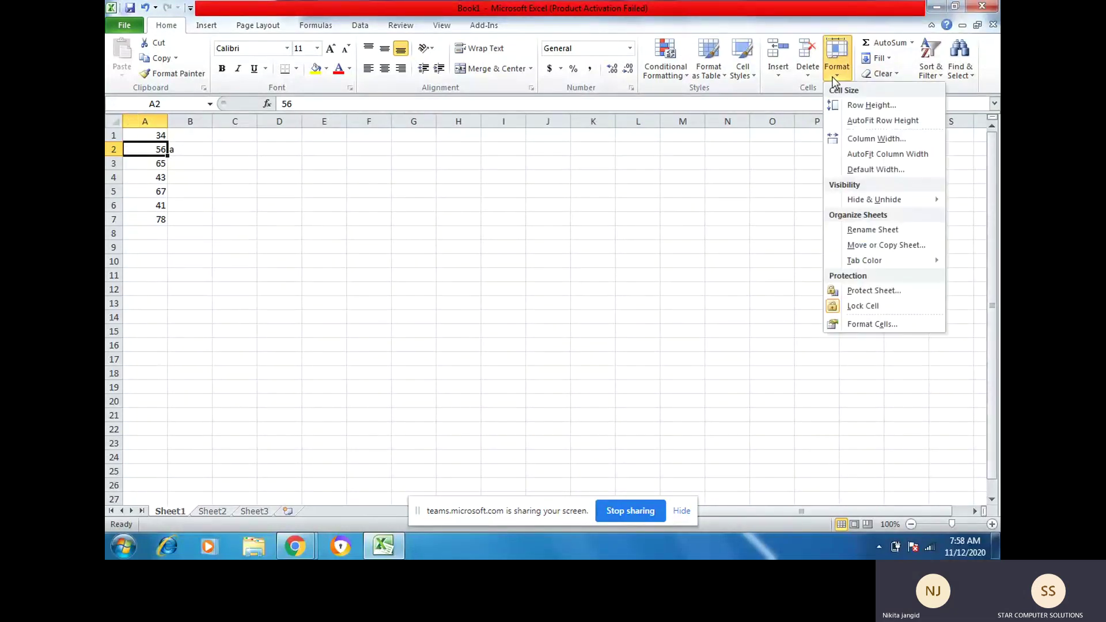
{"action": "left_click", "coordinate": [858, 173]}
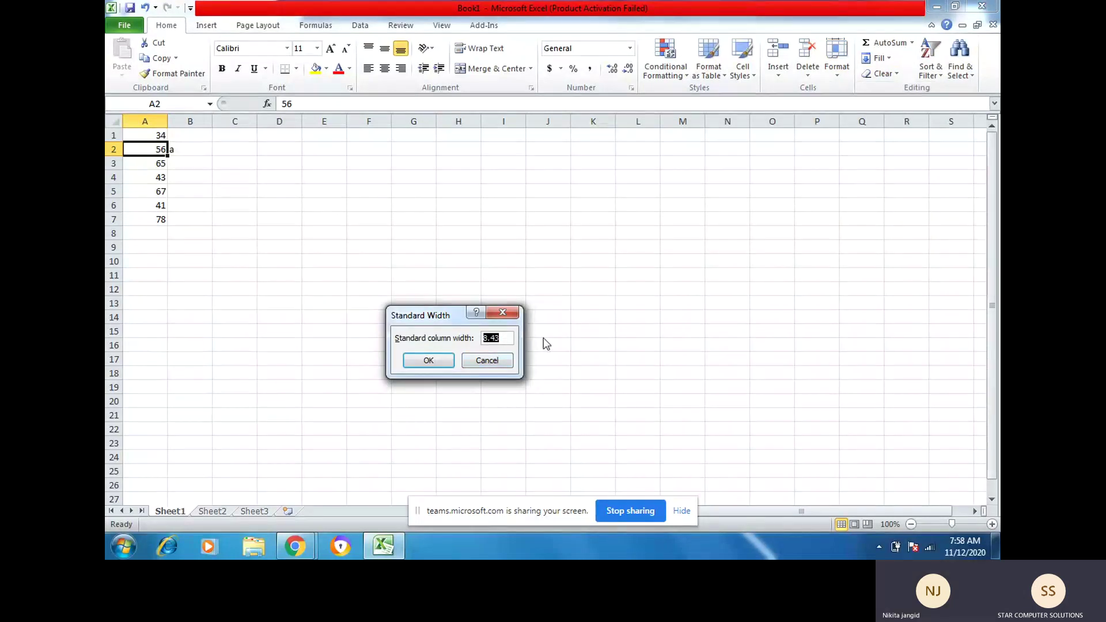
{"action": "left_click", "coordinate": [492, 363]}
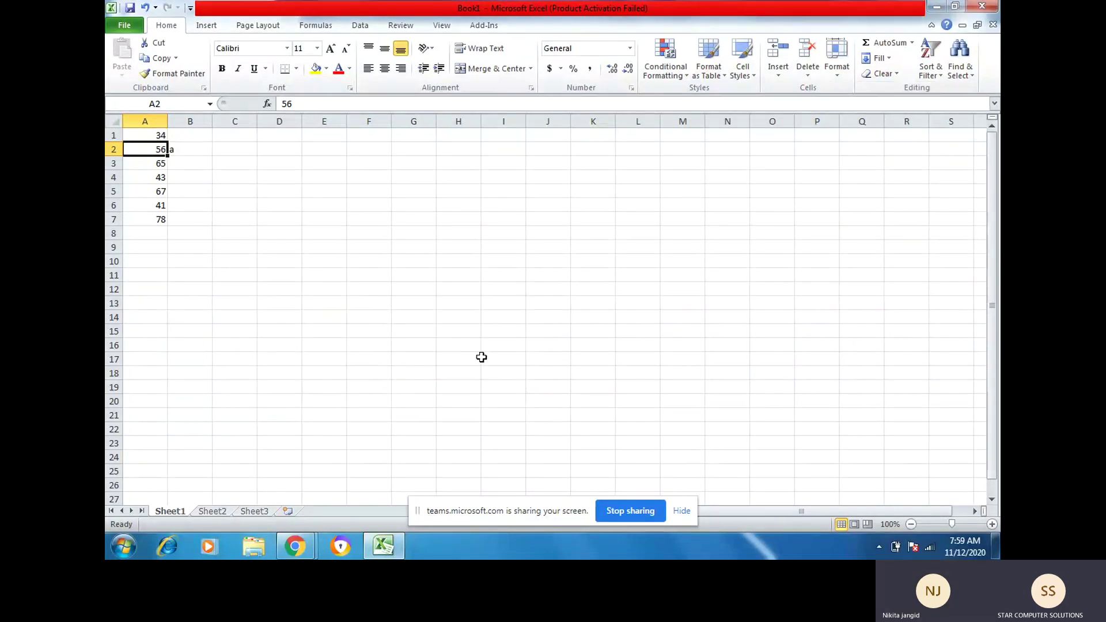
{"action": "left_click", "coordinate": [835, 75]}
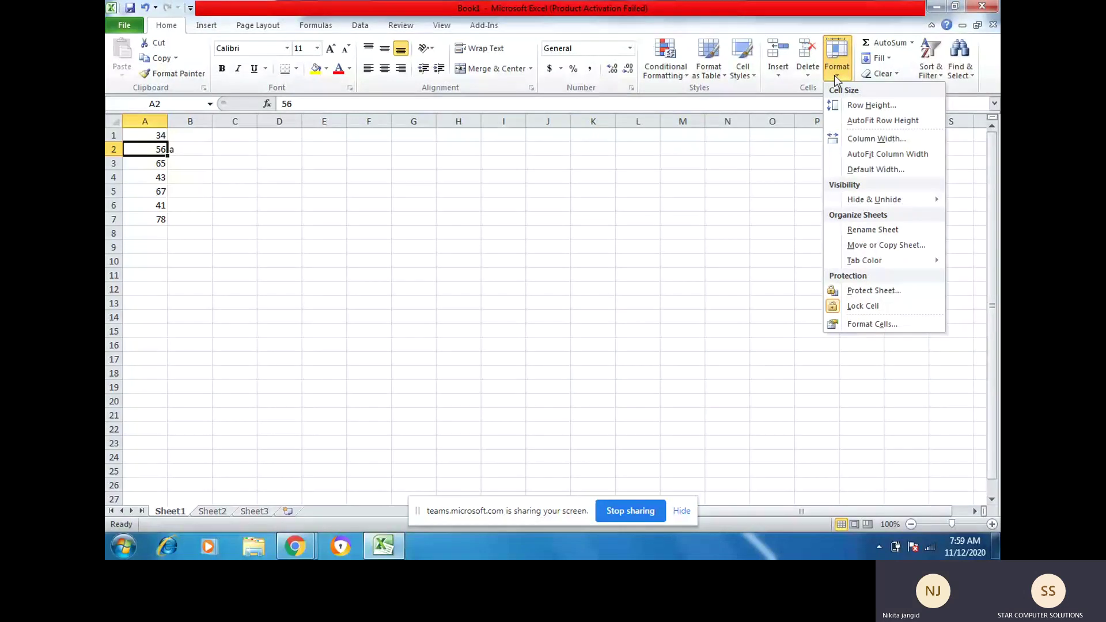
Step: Hide rows 2 to 4 holding 56, 65 and 43
{"action": "mouse_move", "coordinate": [868, 202]}
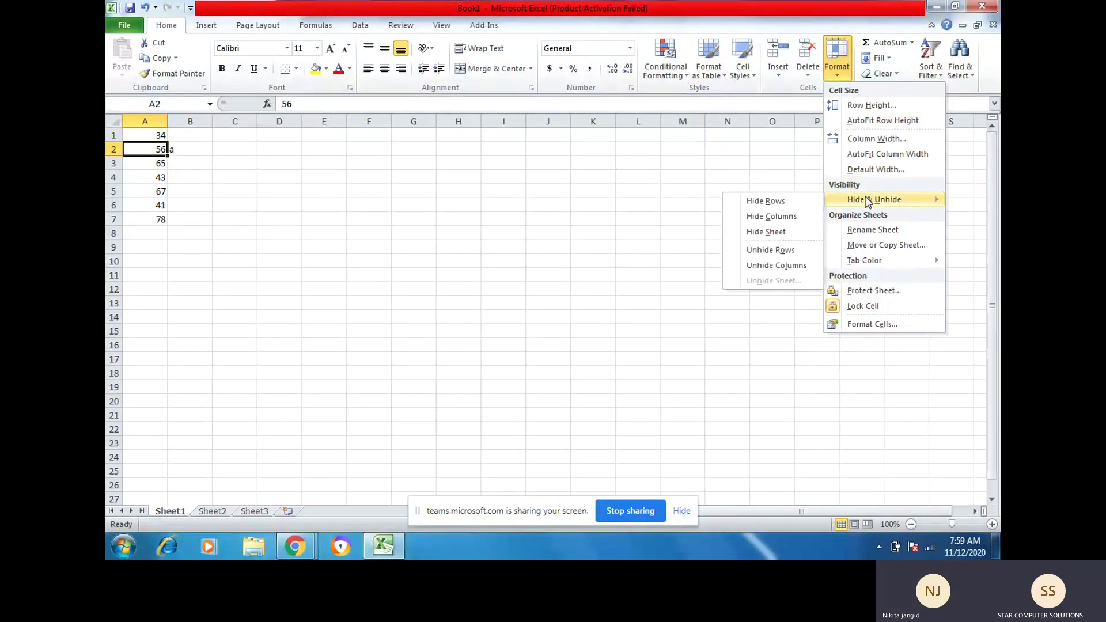
{"action": "left_click", "coordinate": [140, 149]}
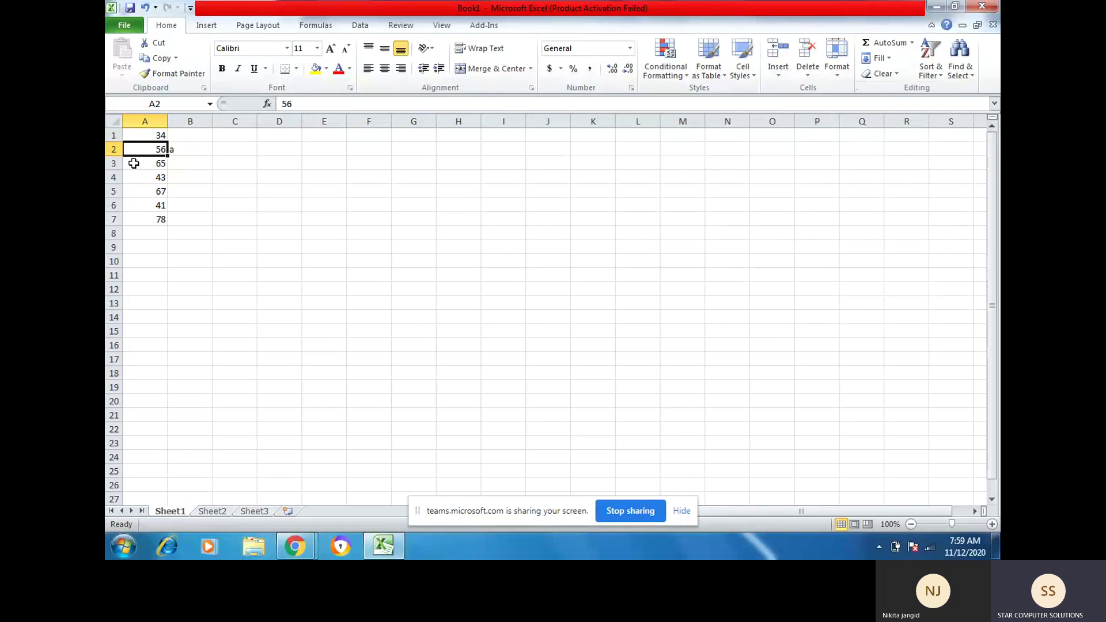
{"action": "left_click_drag", "start_coordinate": [148, 148], "coordinate": [122, 177]}
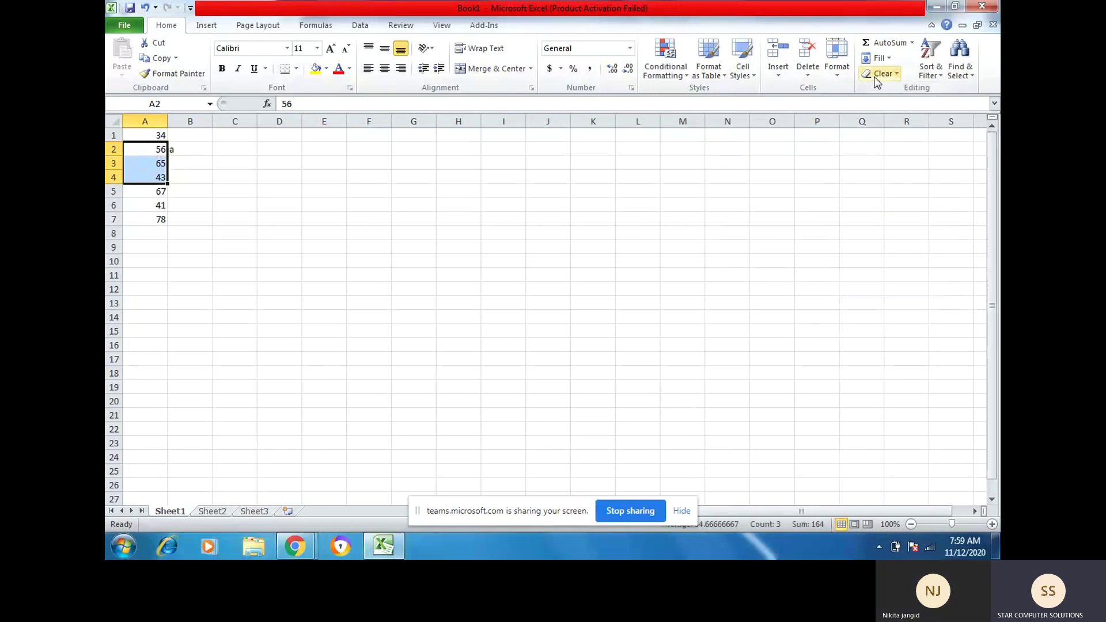
{"action": "left_click", "coordinate": [836, 60]}
{"action": "mouse_move", "coordinate": [841, 197]}
{"action": "left_click", "coordinate": [761, 201]}
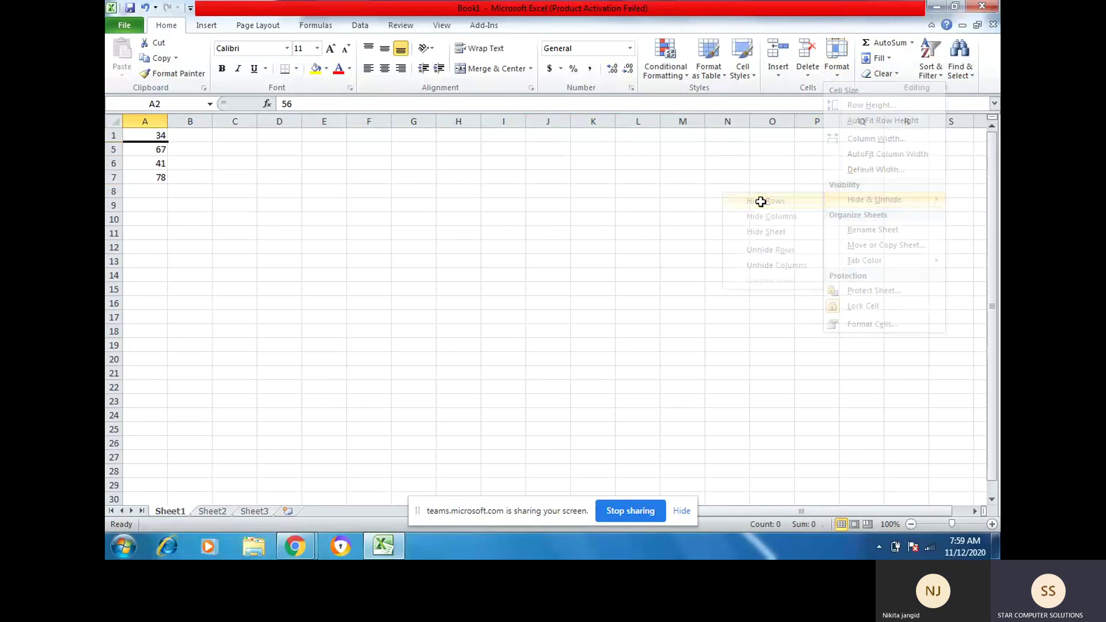
{"action": "left_click", "coordinate": [324, 219]}
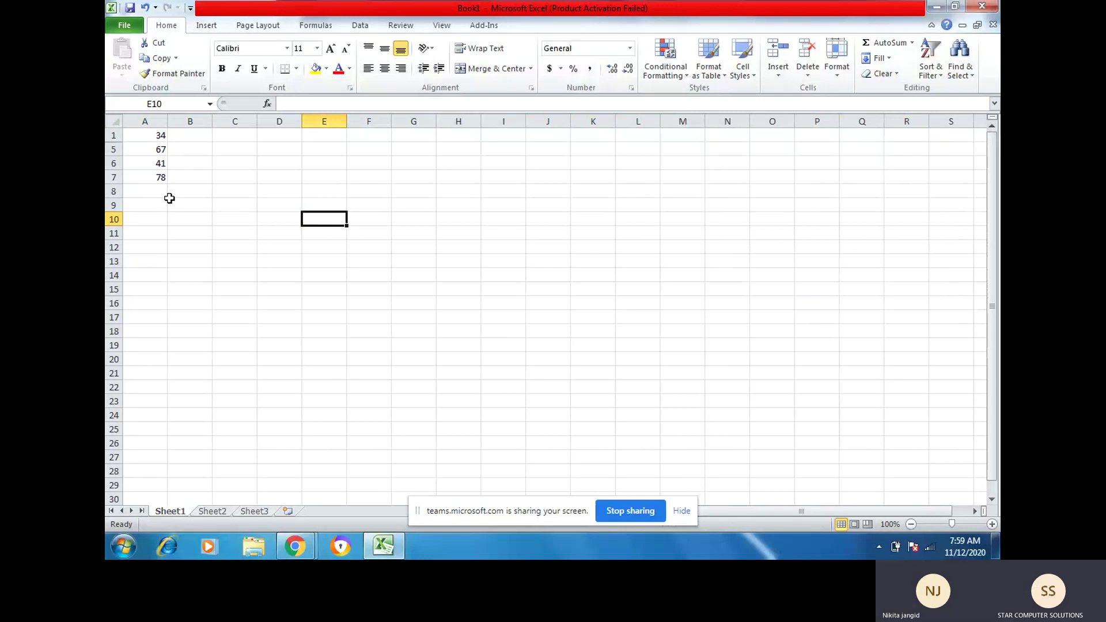
Step: Select A1:A5 across the hidden rows and unhide rows 2 to 4
{"action": "key", "text": "Left"}
{"action": "key", "text": "Left"}
{"action": "key", "text": "Left"}
{"action": "key", "text": "Up"}
{"action": "key", "text": "Up"}
{"action": "key", "text": "Up"}
{"action": "key", "text": "Up"}
{"action": "key", "text": "Left"}
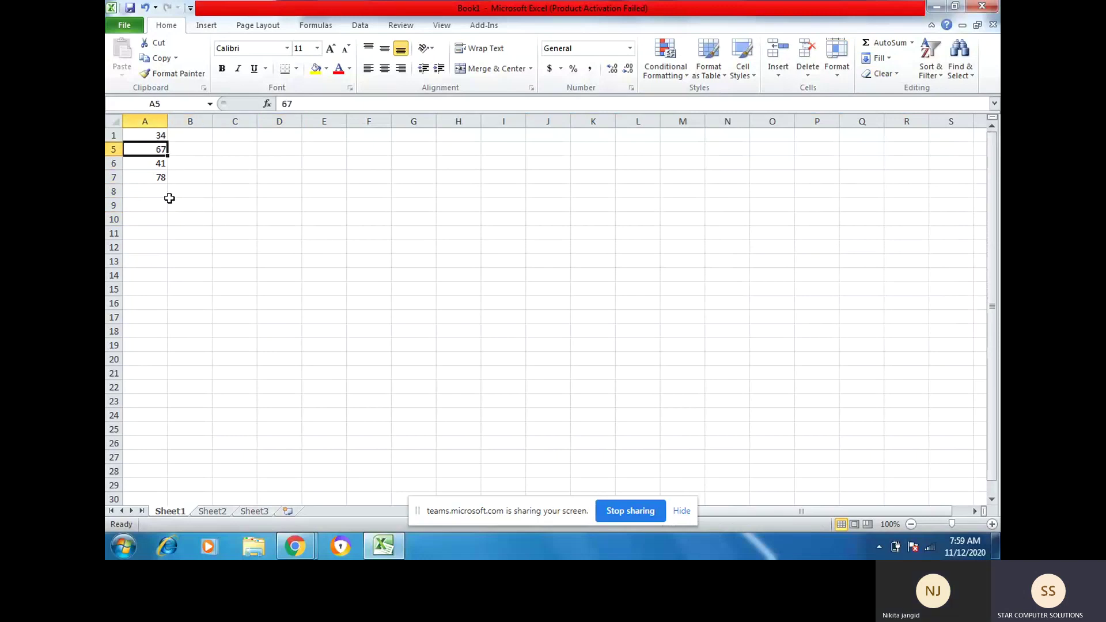
{"action": "key", "text": "Up"}
{"action": "key", "text": "shift+Down"}
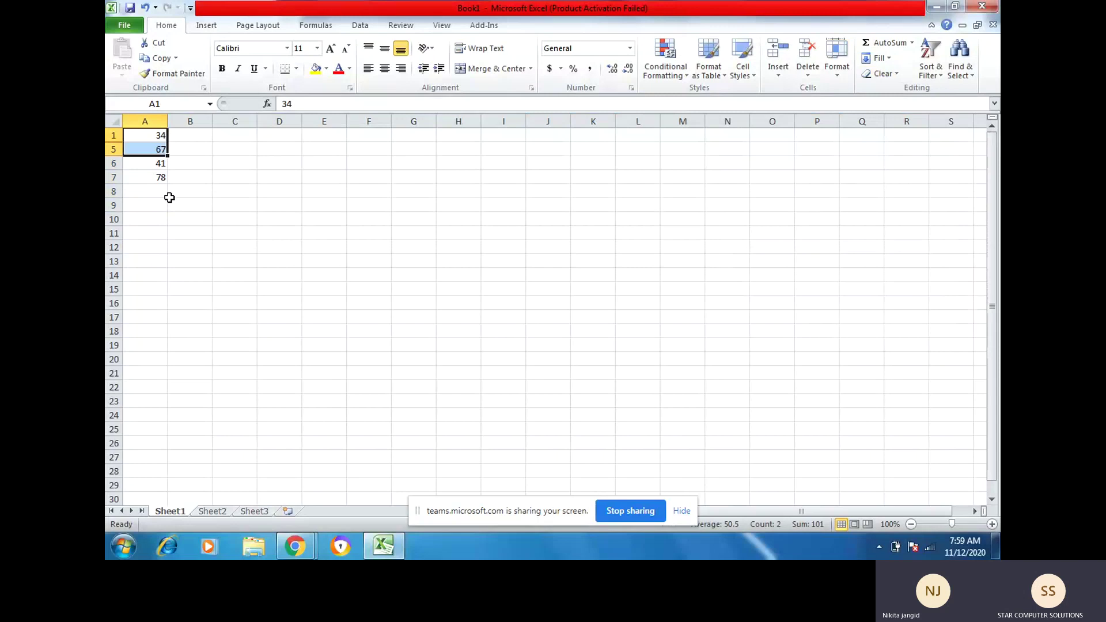
{"action": "left_click", "coordinate": [836, 56]}
{"action": "mouse_move", "coordinate": [854, 201]}
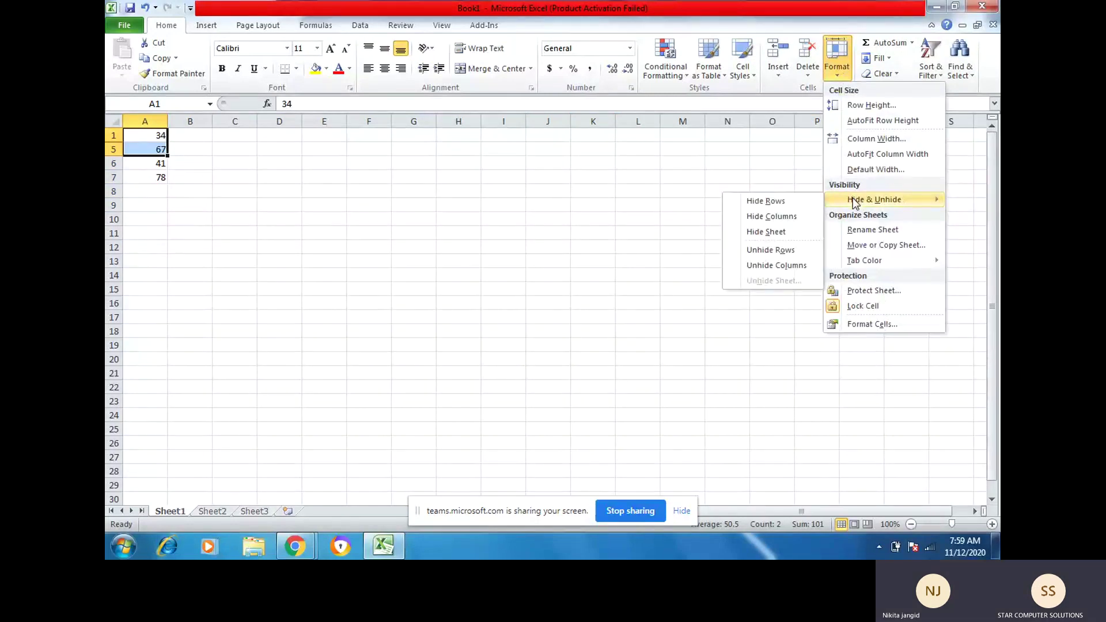
{"action": "left_click", "coordinate": [760, 250]}
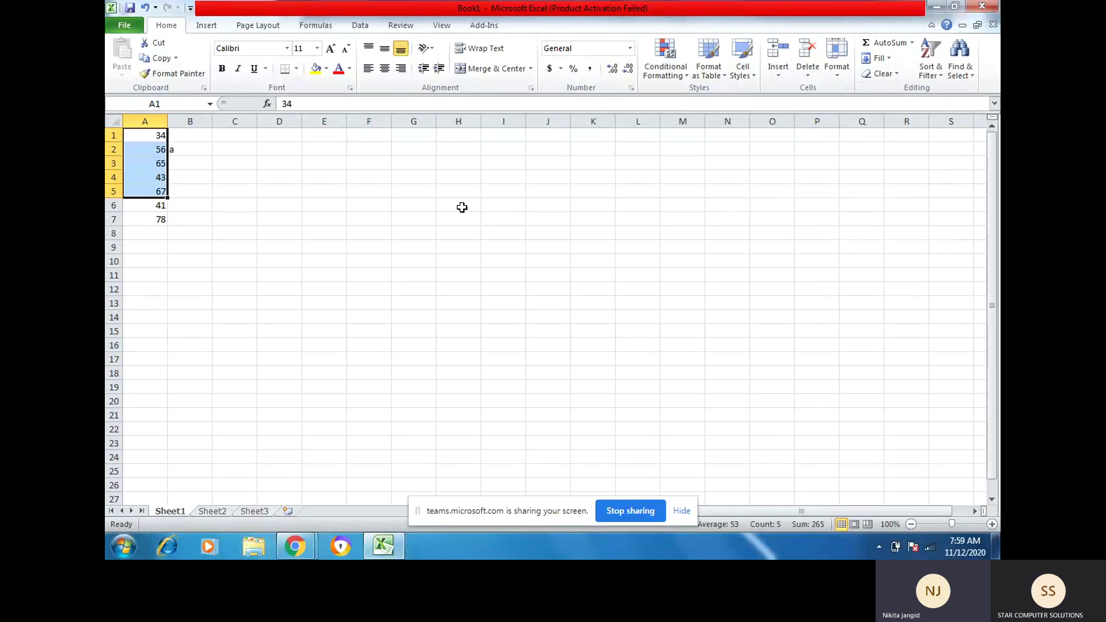
Step: Select cell A2 holding 56 and bring up the Format options
{"action": "left_click", "coordinate": [145, 163]}
{"action": "left_click", "coordinate": [145, 153]}
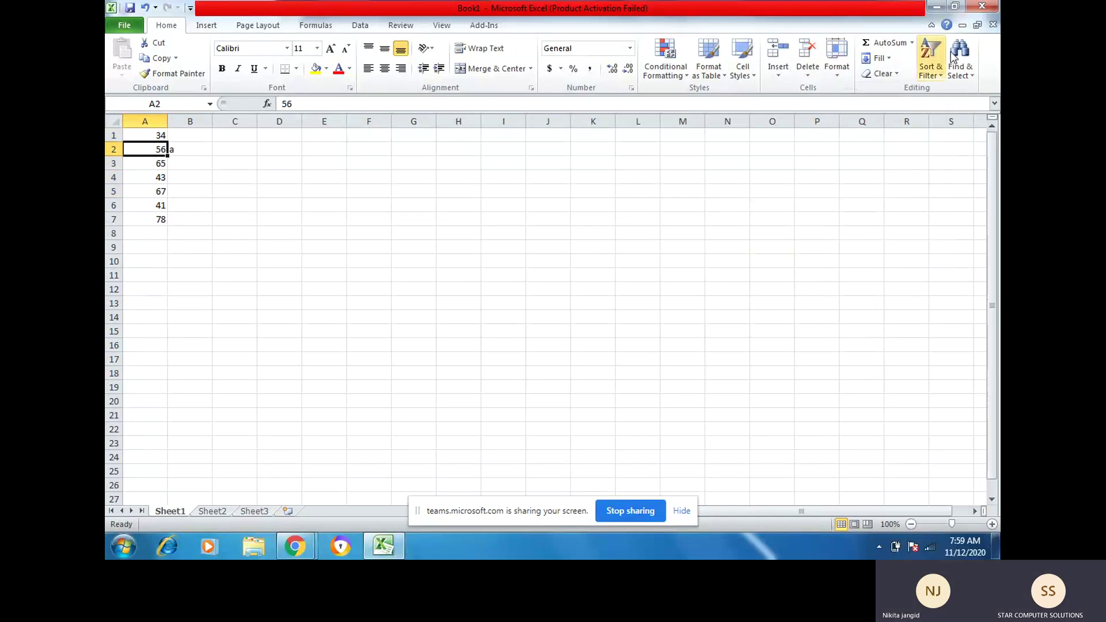
{"action": "left_click", "coordinate": [839, 68]}
Step: Hide Sheet1 through Hide & Unhide, leaving Sheet2 and Sheet3 visible
{"action": "mouse_move", "coordinate": [844, 201]}
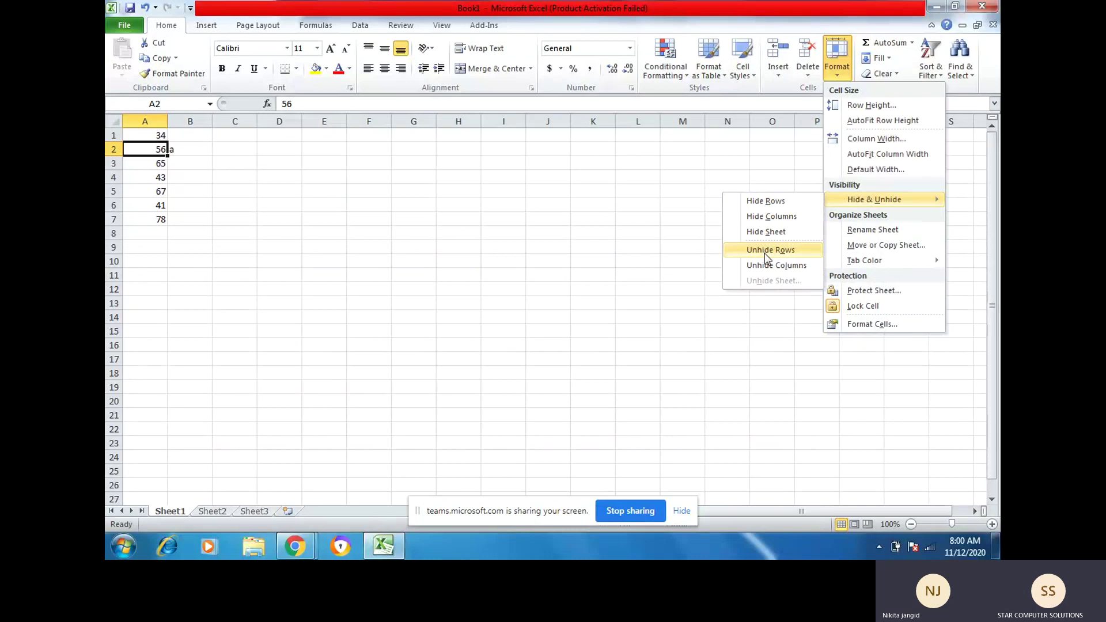
{"action": "left_click", "coordinate": [766, 233]}
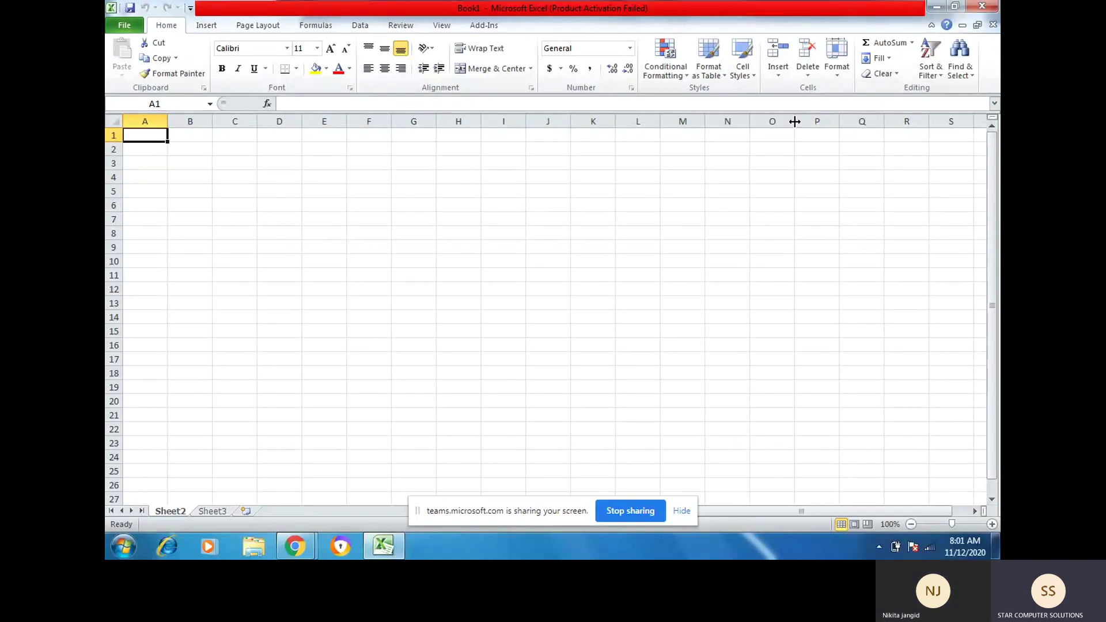
Step: Unhide Sheet1 via Format > Hide & Unhide > Unhide Sheet
{"action": "left_click", "coordinate": [838, 79]}
{"action": "mouse_move", "coordinate": [876, 199]}
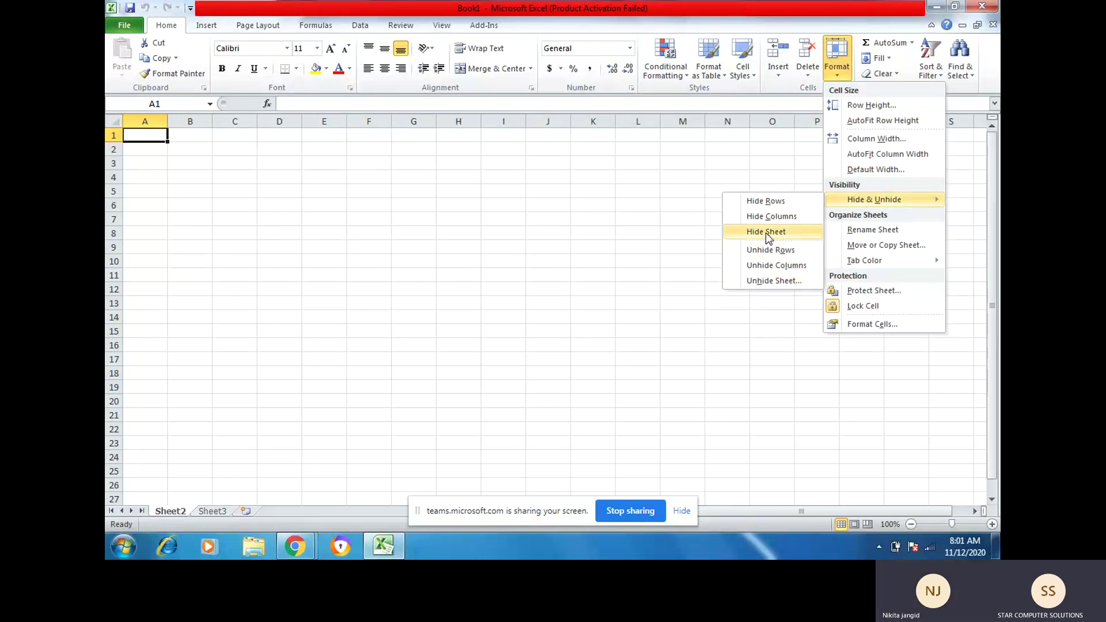
{"action": "left_click", "coordinate": [760, 282]}
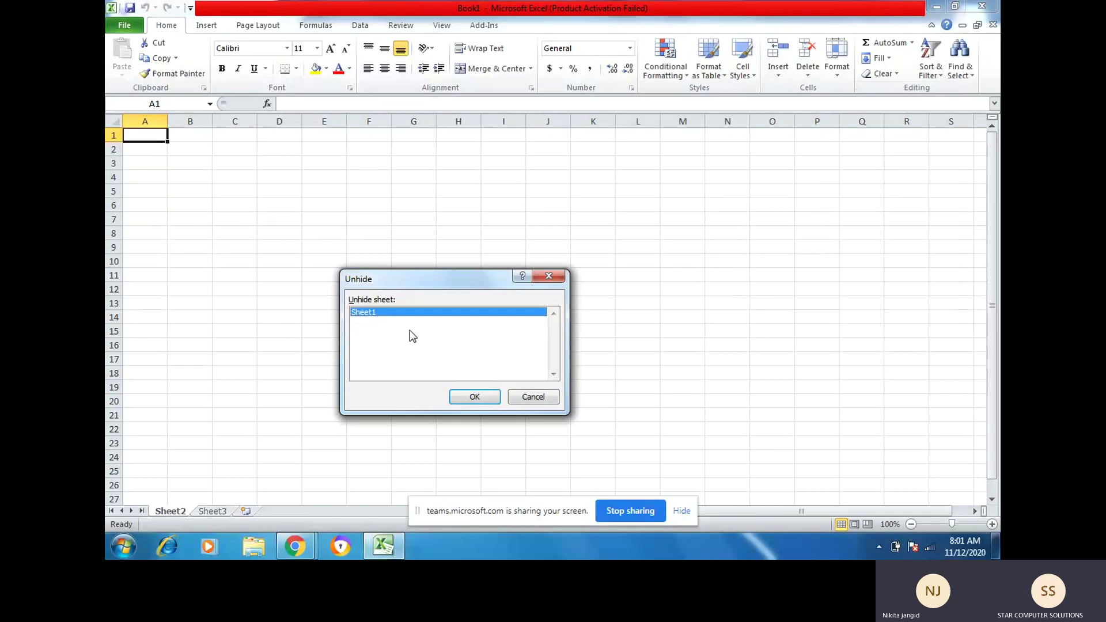
{"action": "left_click", "coordinate": [474, 397]}
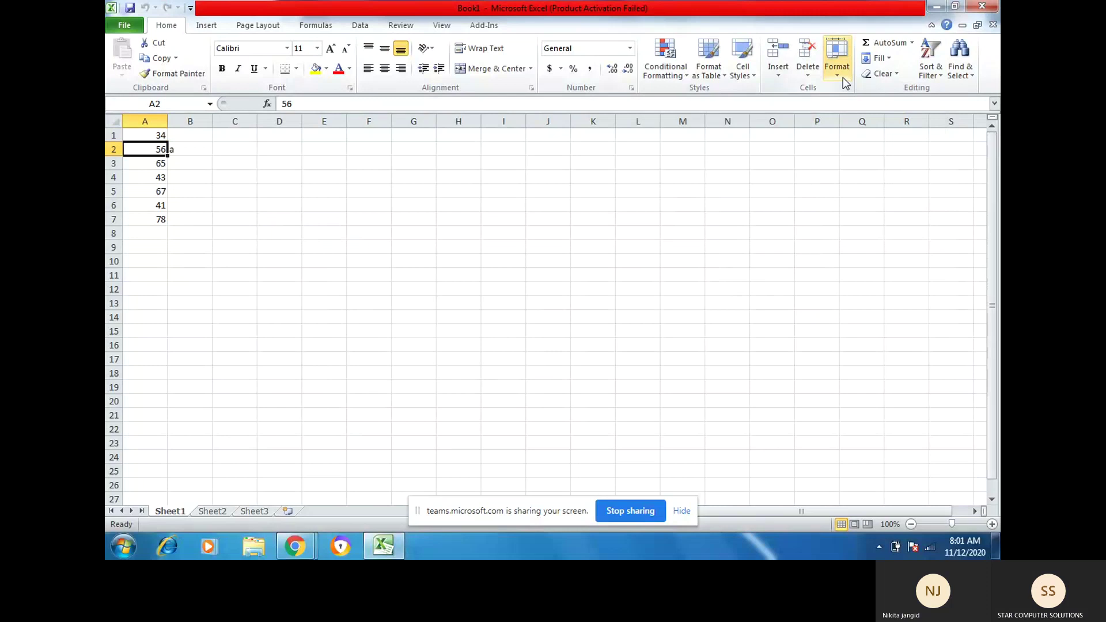
Step: Start renaming Sheet1 from Format, cancel to keep its name, and reopen Format
{"action": "left_click", "coordinate": [842, 77]}
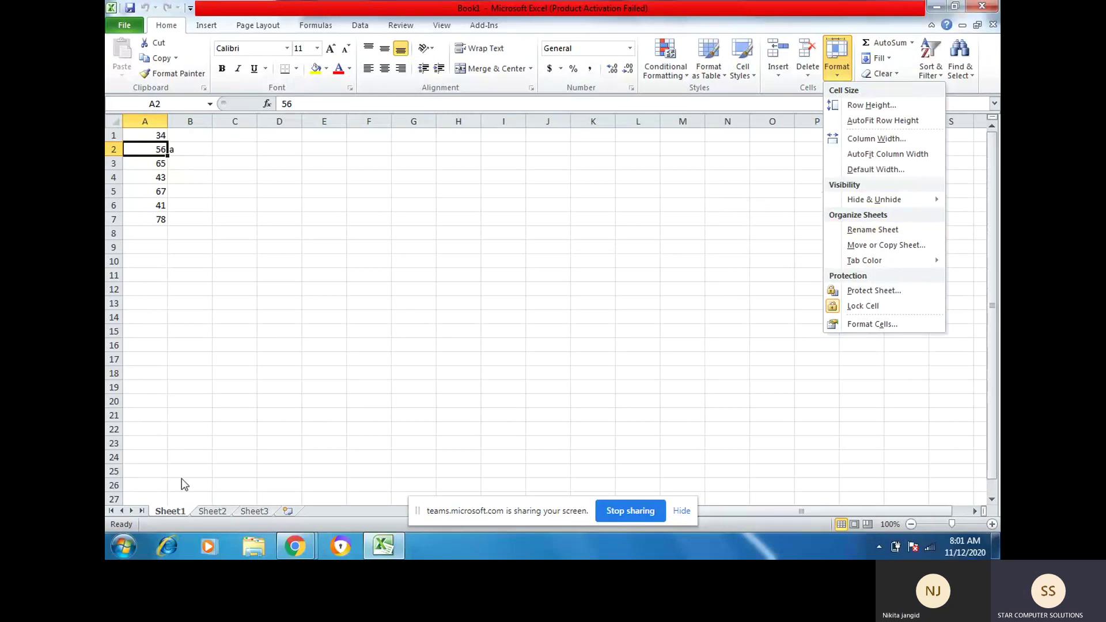
{"action": "left_click", "coordinate": [852, 233]}
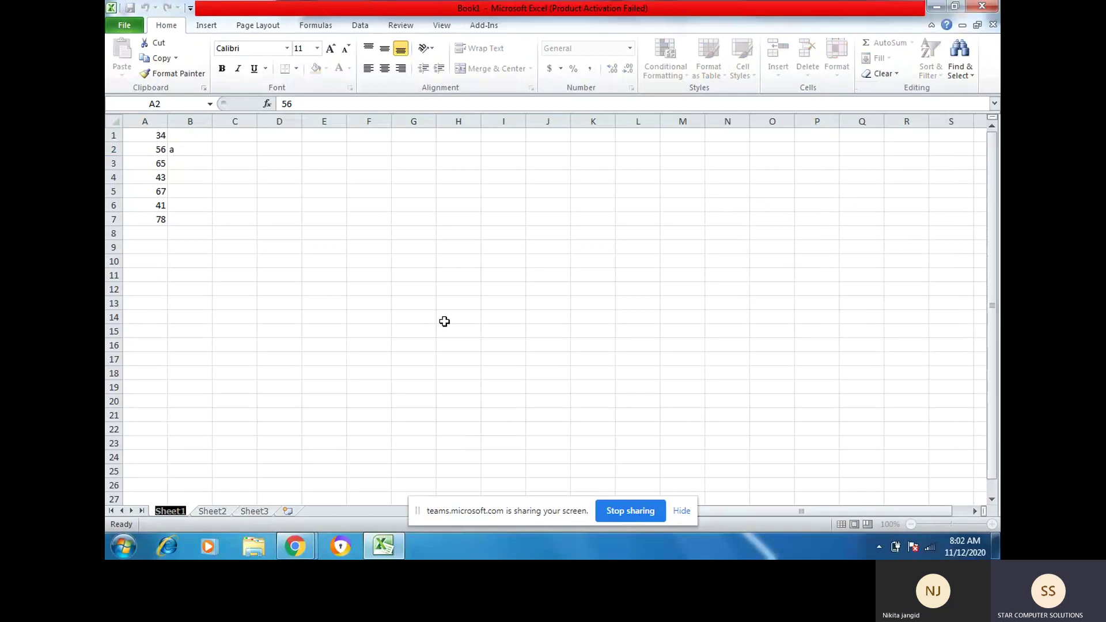
{"action": "left_click", "coordinate": [444, 322]}
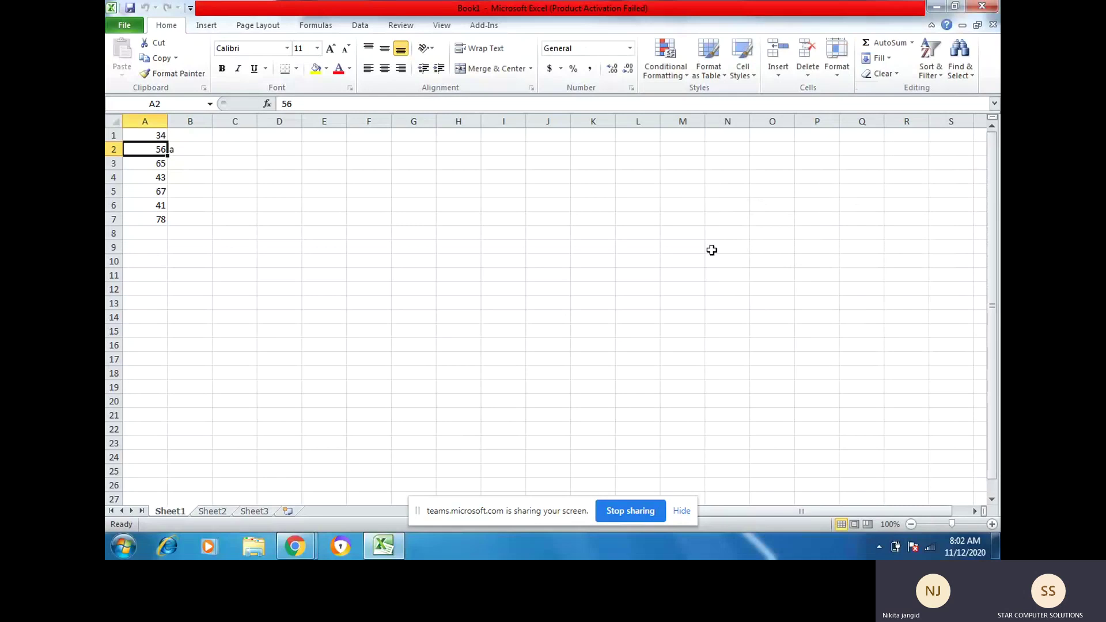
{"action": "left_click", "coordinate": [837, 73]}
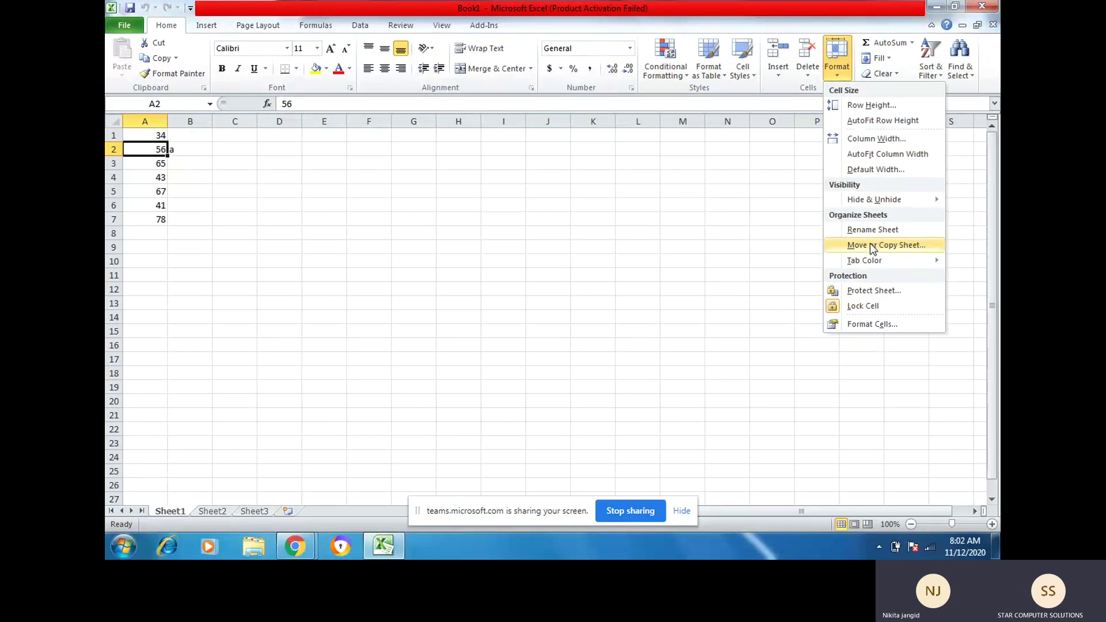
Step: Move Sheet1 to the end of the workbook
{"action": "left_click", "coordinate": [871, 246]}
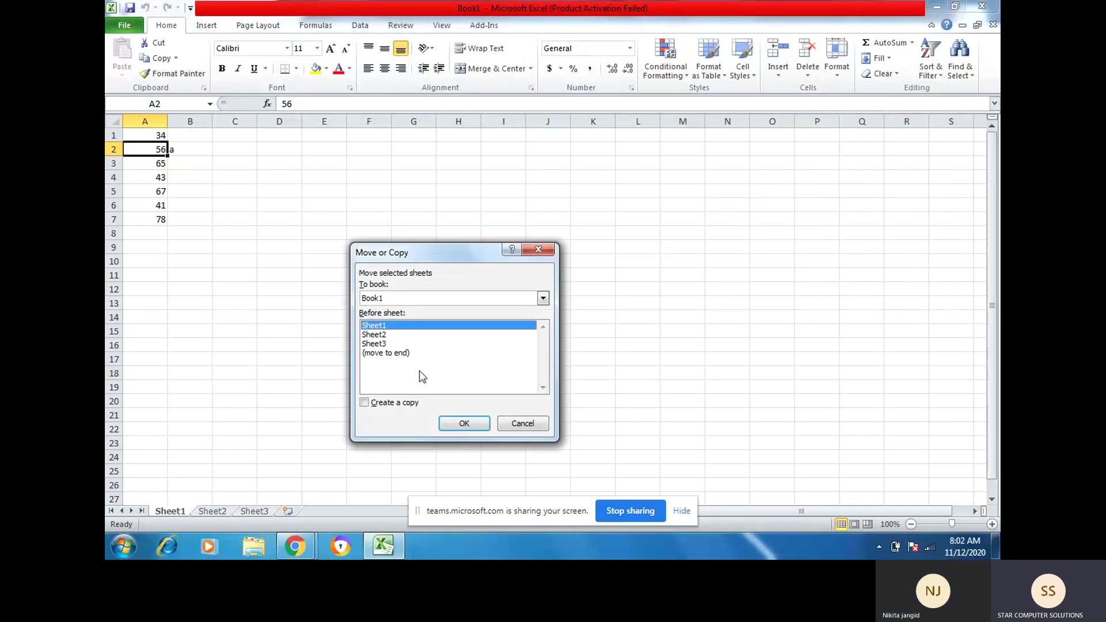
{"action": "left_click", "coordinate": [385, 353]}
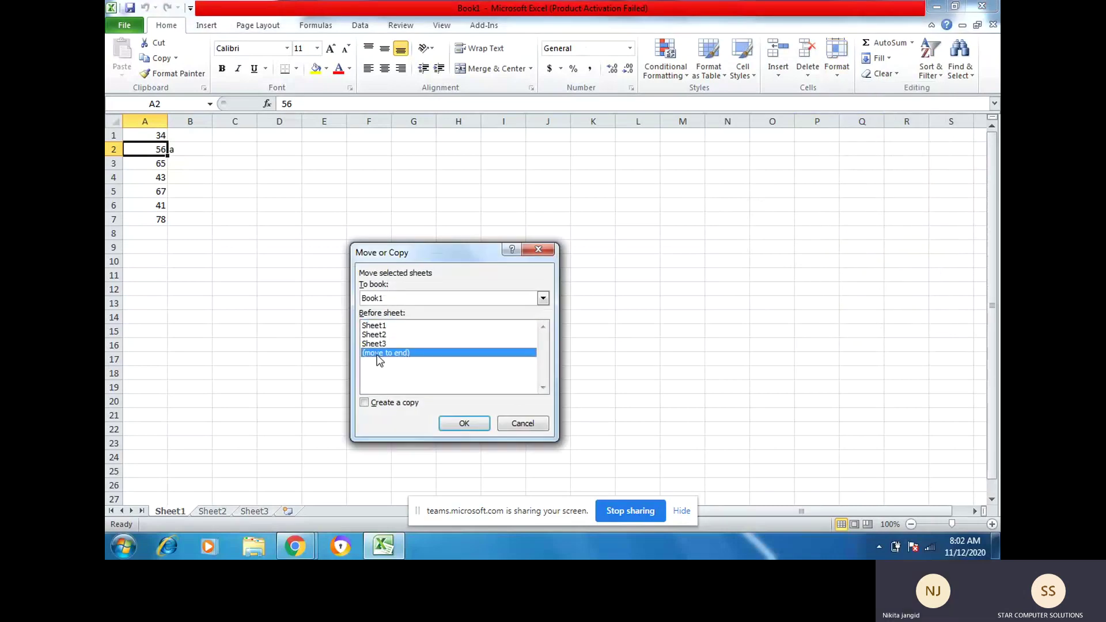
{"action": "left_click", "coordinate": [461, 425]}
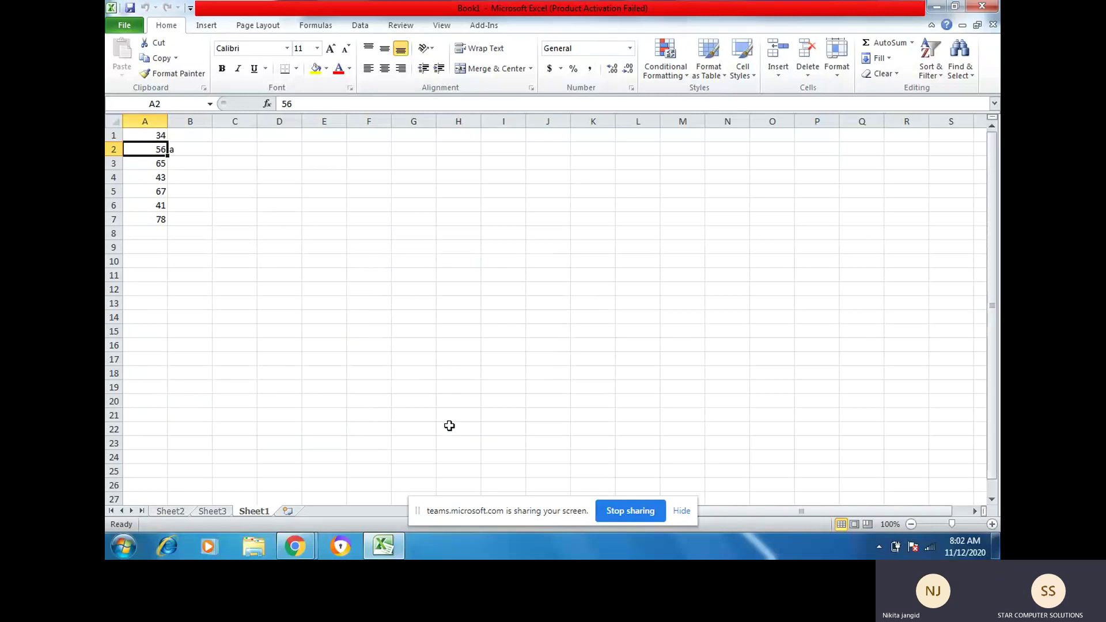
Step: Create a copy of Sheet1, named Sheet1 (2), at the front, and compare it with the original
{"action": "left_click", "coordinate": [835, 76]}
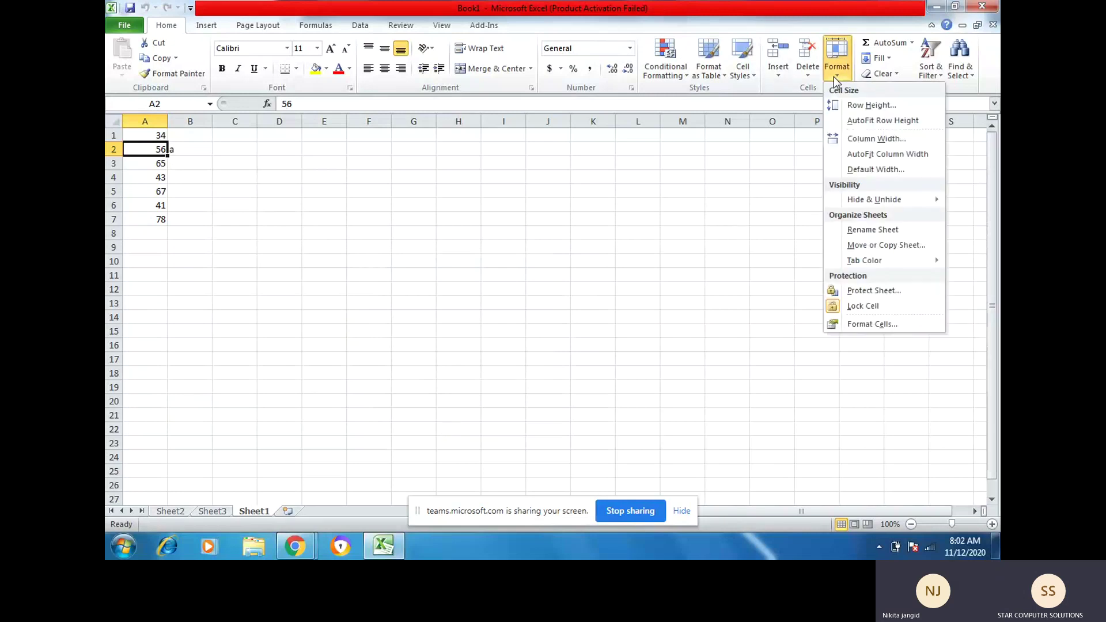
{"action": "left_click", "coordinate": [851, 245]}
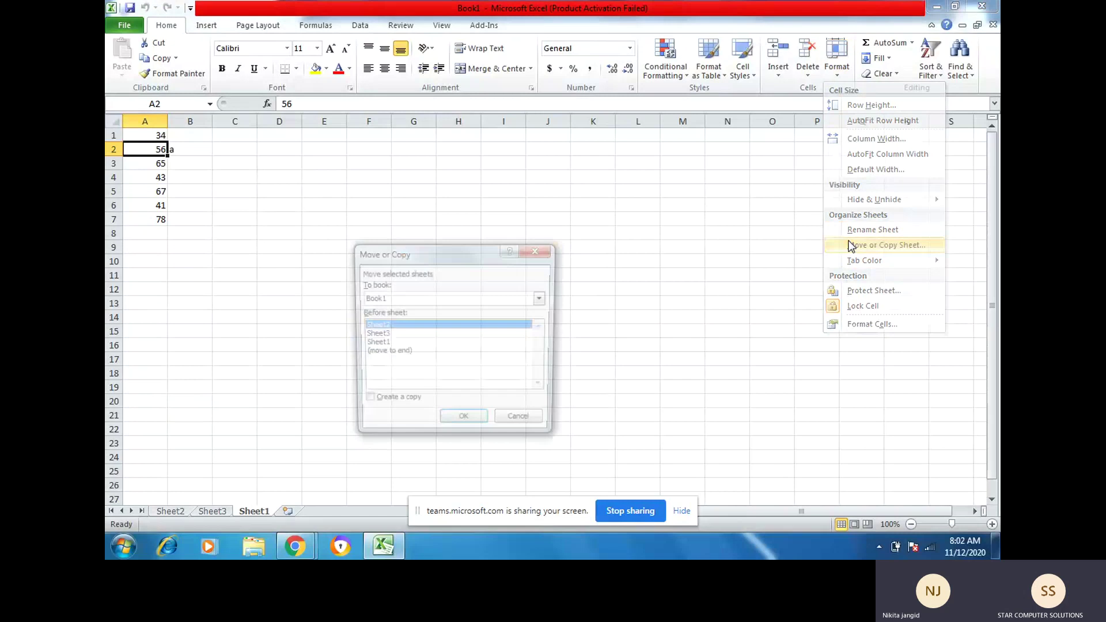
{"action": "left_click", "coordinate": [370, 403]}
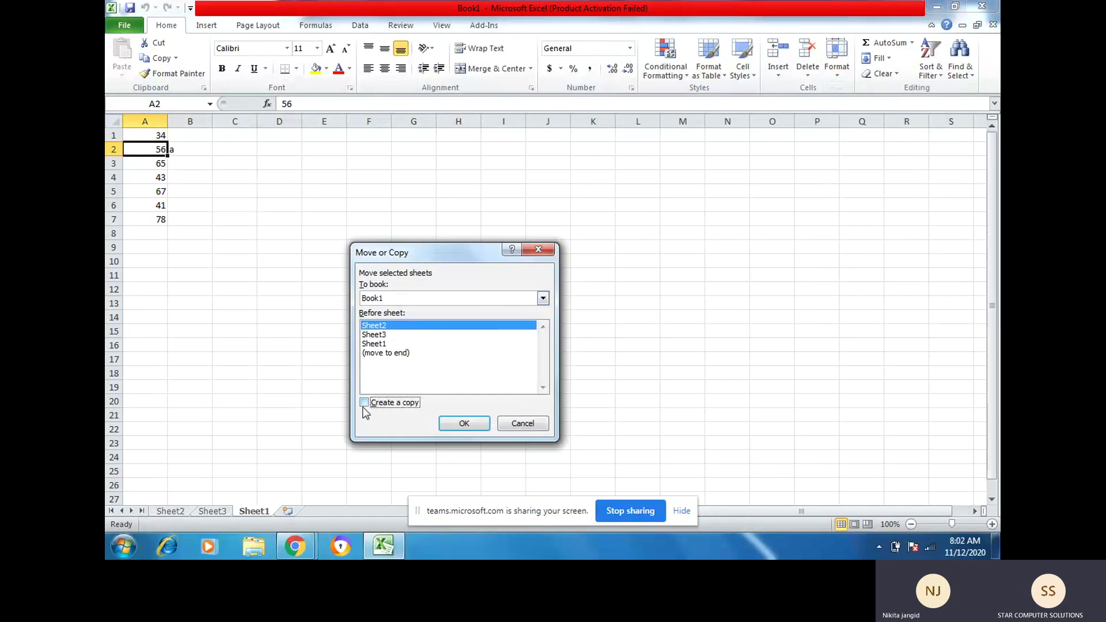
{"action": "left_click", "coordinate": [464, 425]}
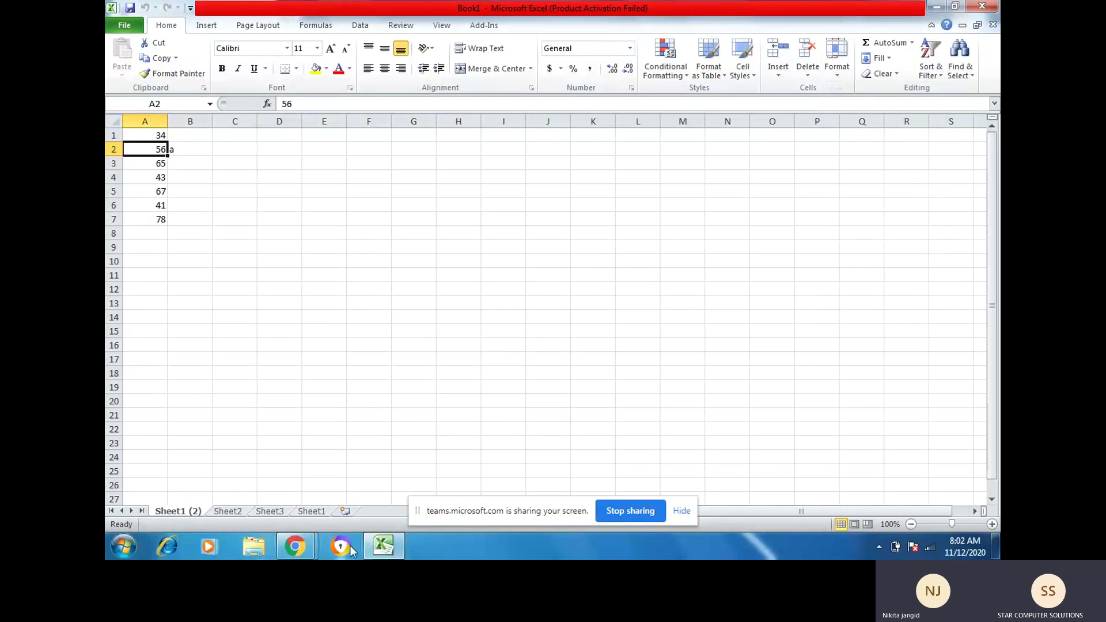
{"action": "left_click", "coordinate": [320, 513]}
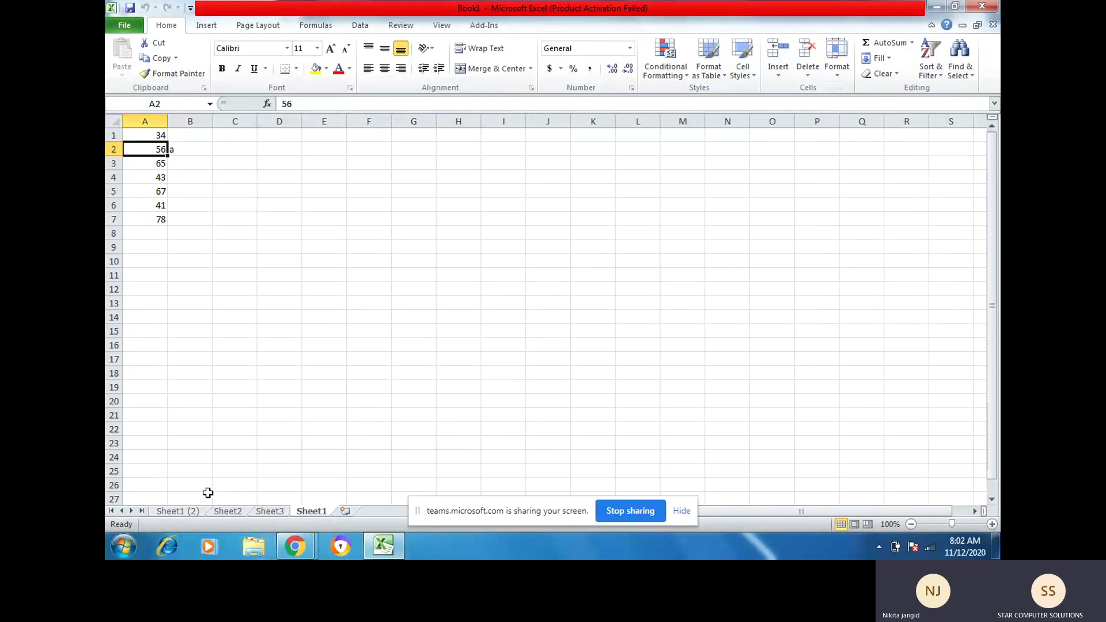
{"action": "left_click", "coordinate": [173, 511]}
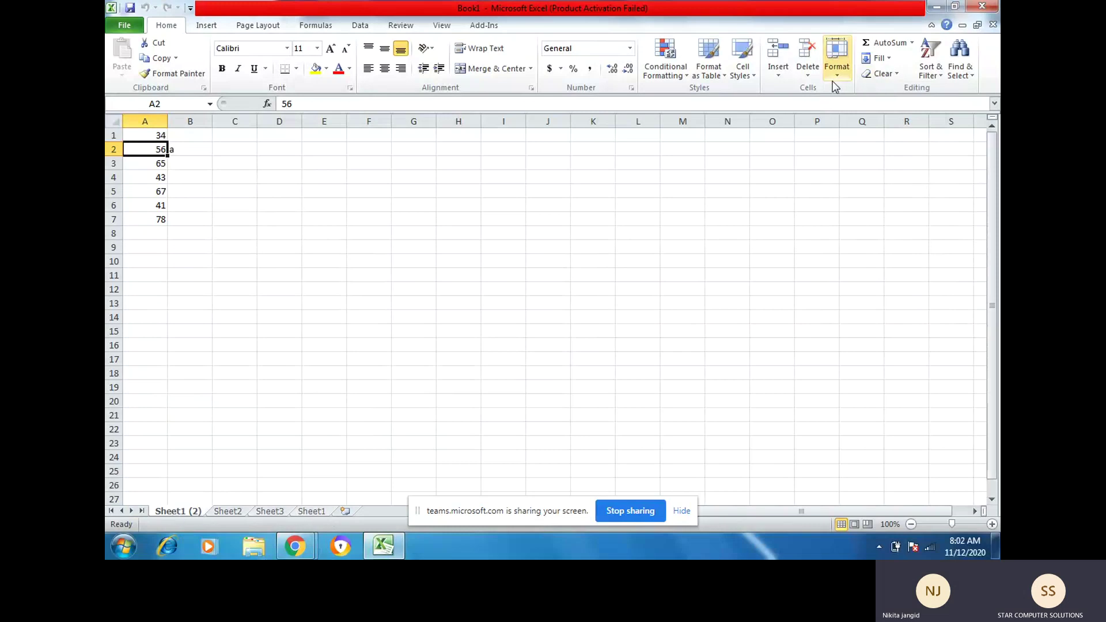
Step: Delete the Sheet1 (2) copy
{"action": "left_click", "coordinate": [809, 74]}
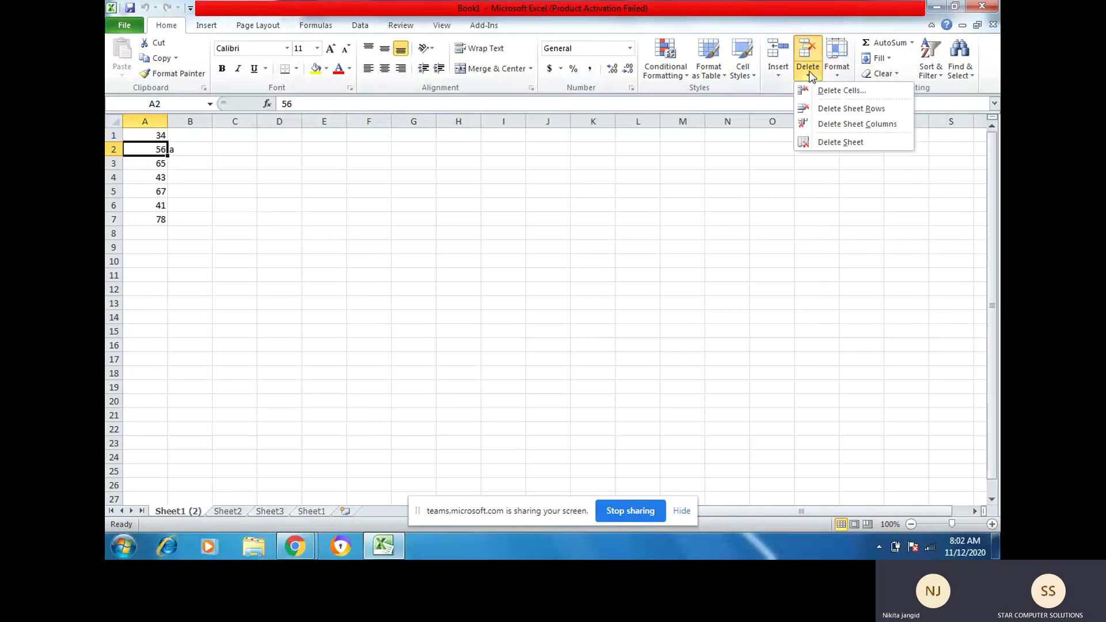
{"action": "left_click", "coordinate": [834, 141]}
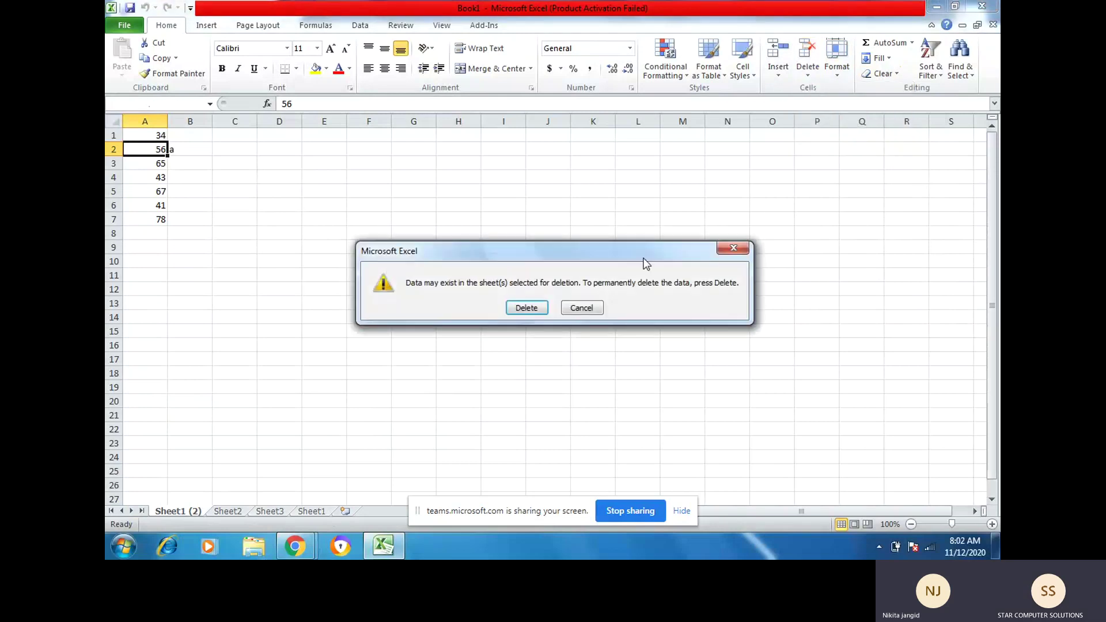
{"action": "left_click", "coordinate": [527, 308]}
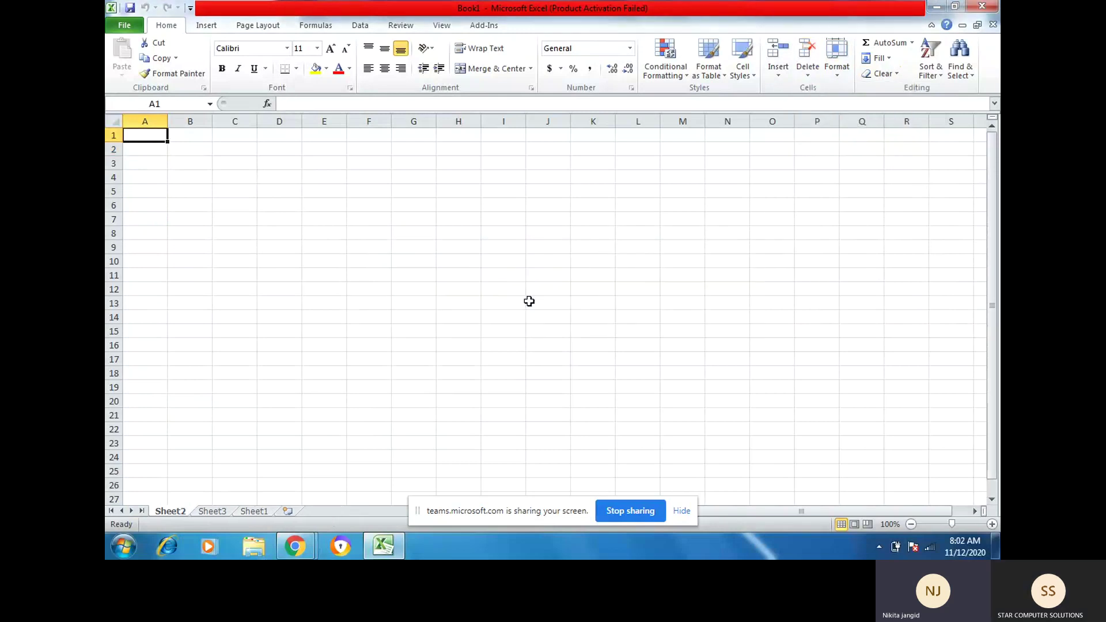
Step: Move Sheet1 back in front of Sheet2
{"action": "left_click", "coordinate": [245, 512]}
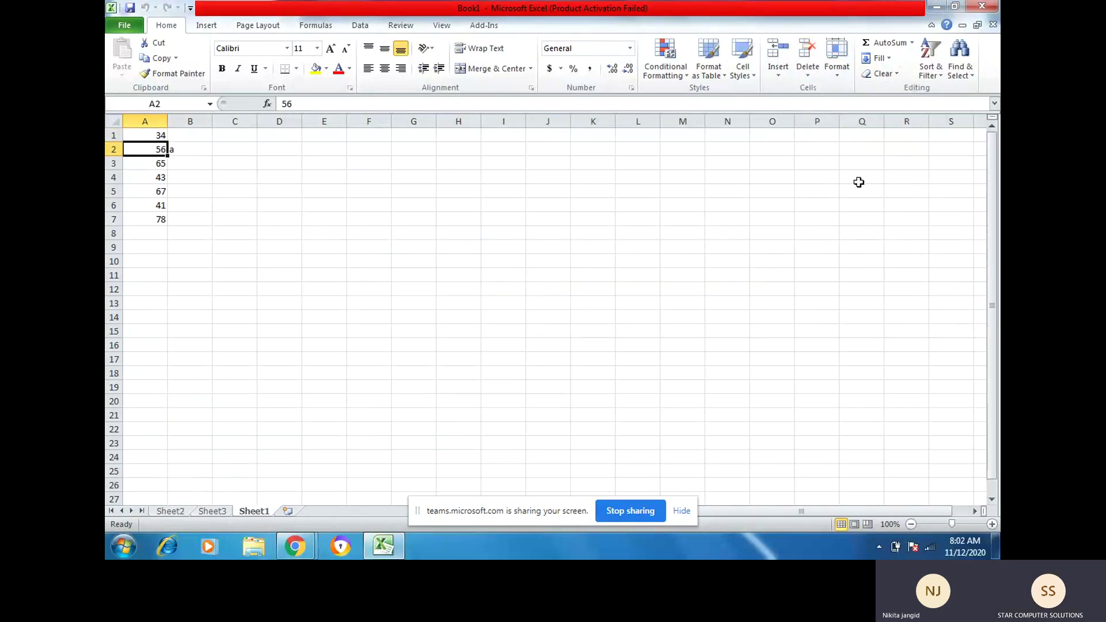
{"action": "left_click", "coordinate": [837, 79]}
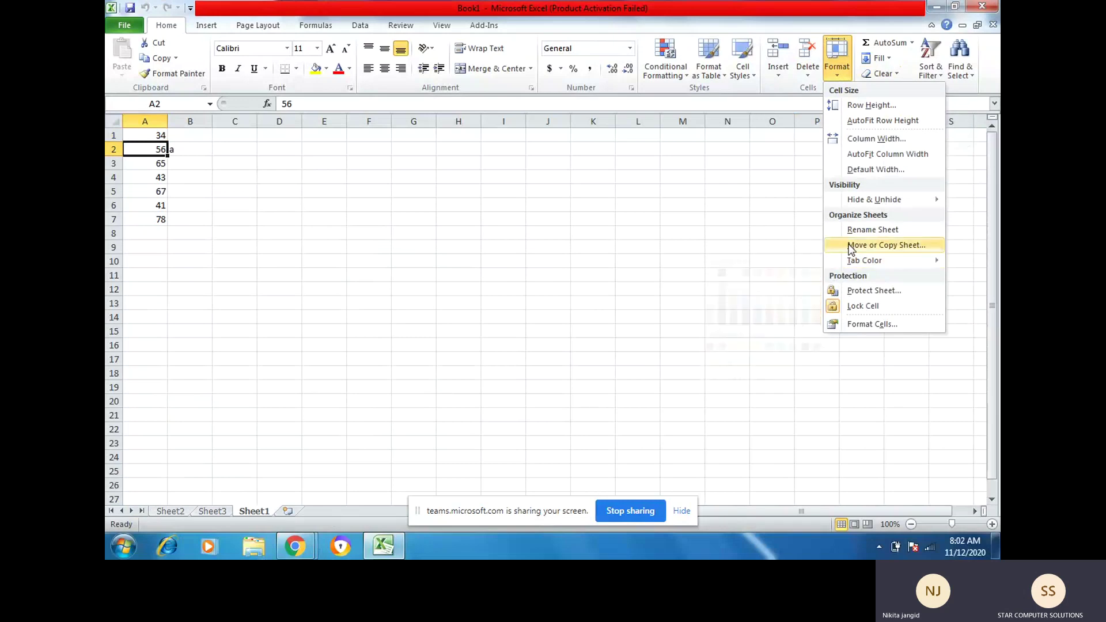
{"action": "left_click", "coordinate": [851, 247]}
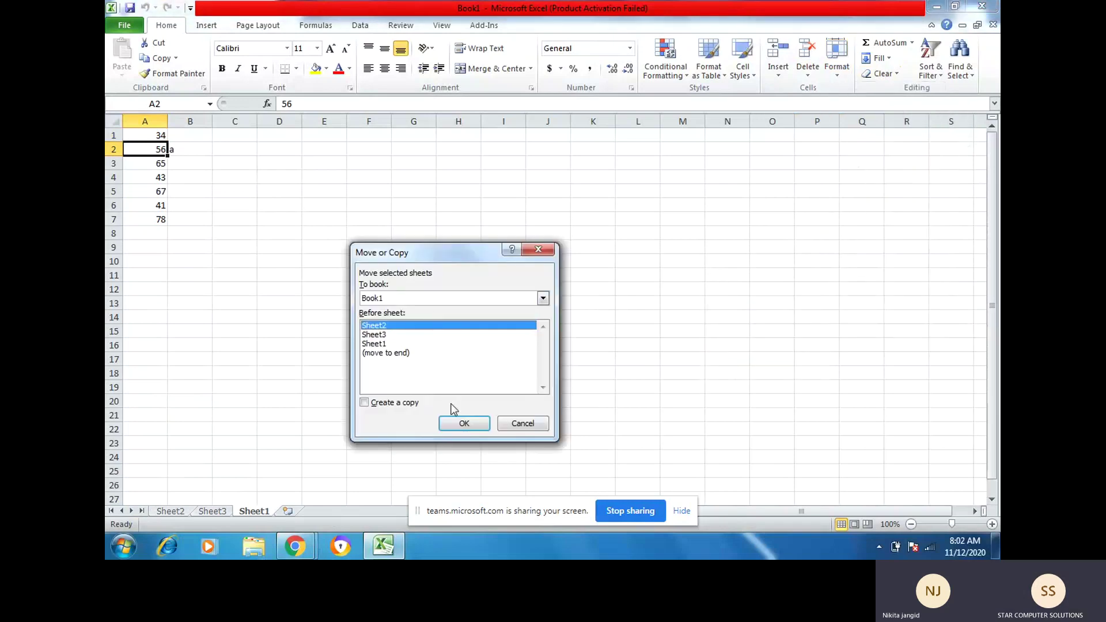
{"action": "left_click", "coordinate": [464, 423]}
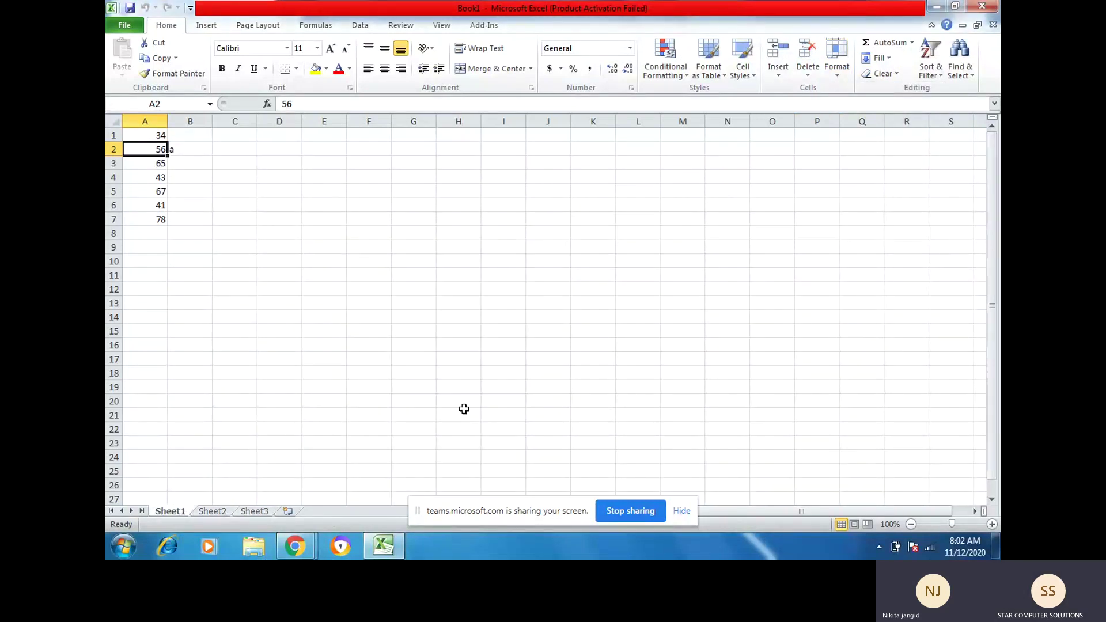
{"action": "left_click", "coordinate": [837, 78]}
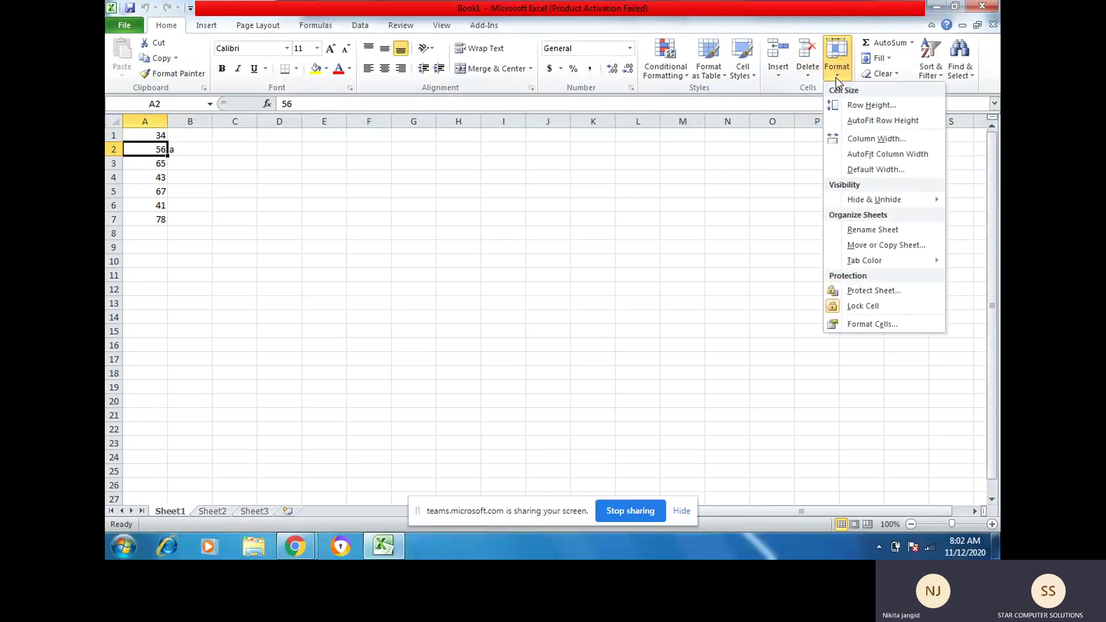
{"action": "mouse_move", "coordinate": [875, 270]}
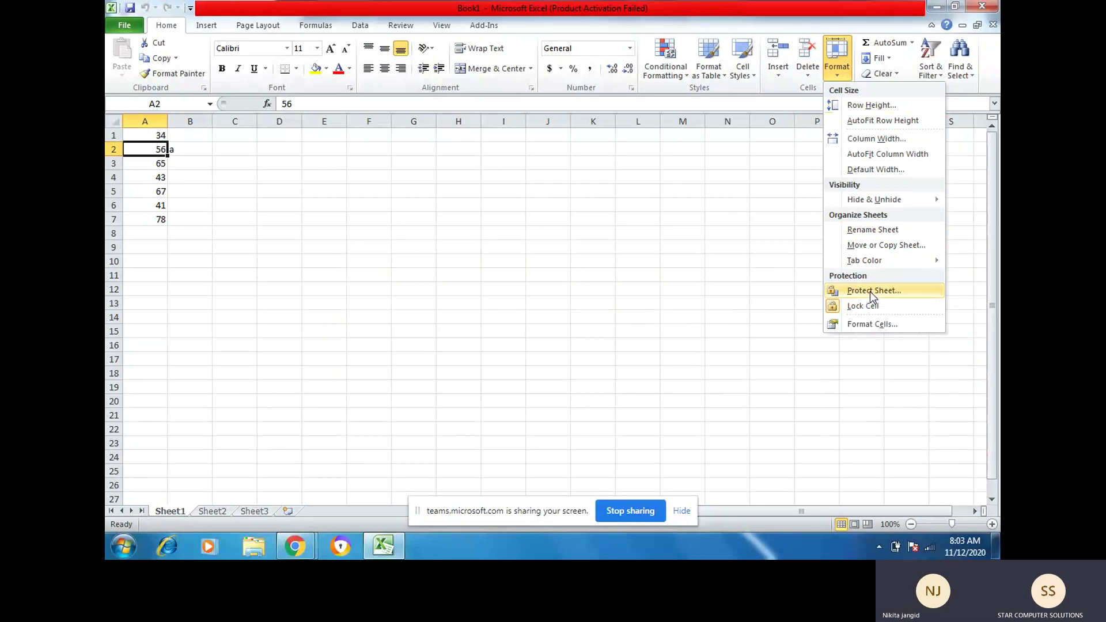
Step: Protect Sheet1 with a password, entered and then confirmed
{"action": "left_click", "coordinate": [870, 289]}
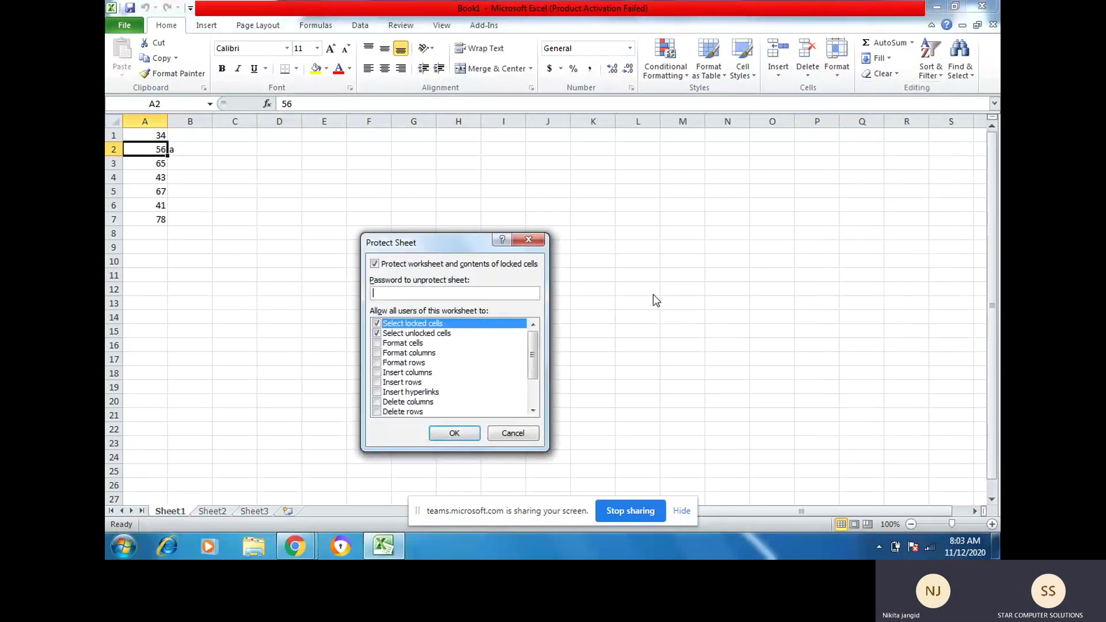
{"action": "type", "text": "1234"}
{"action": "left_click", "coordinate": [454, 433]}
{"action": "type", "text": "1234"}
{"action": "left_click", "coordinate": [466, 388]}
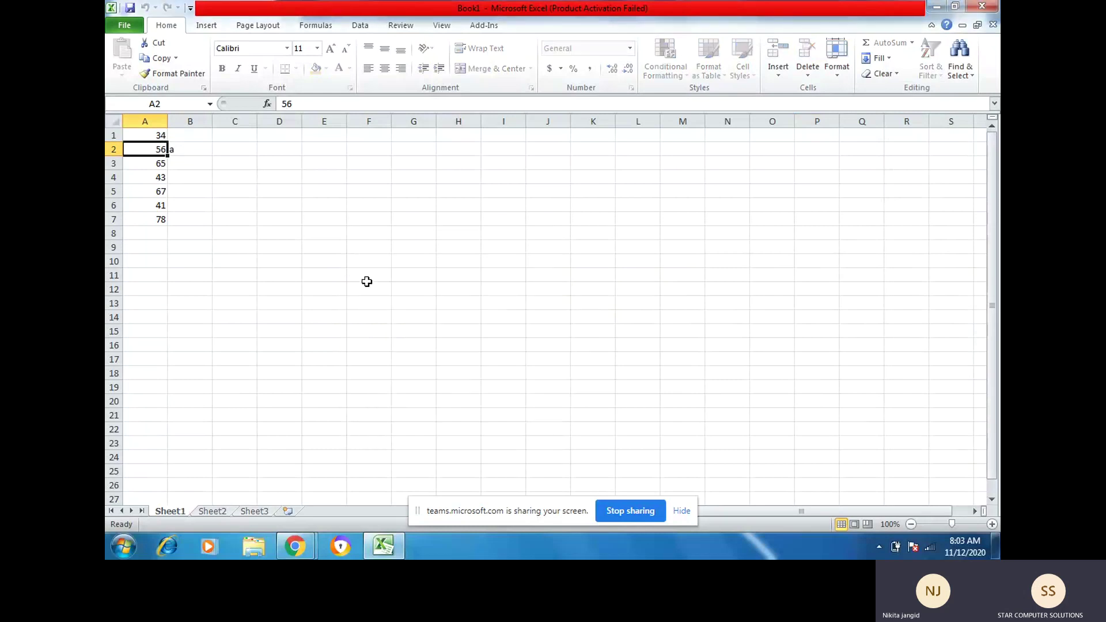
Step: Try typing 'a' into two cells, including B3, and dismiss each read-only warning
{"action": "left_click", "coordinate": [212, 237]}
{"action": "key", "text": "a"}
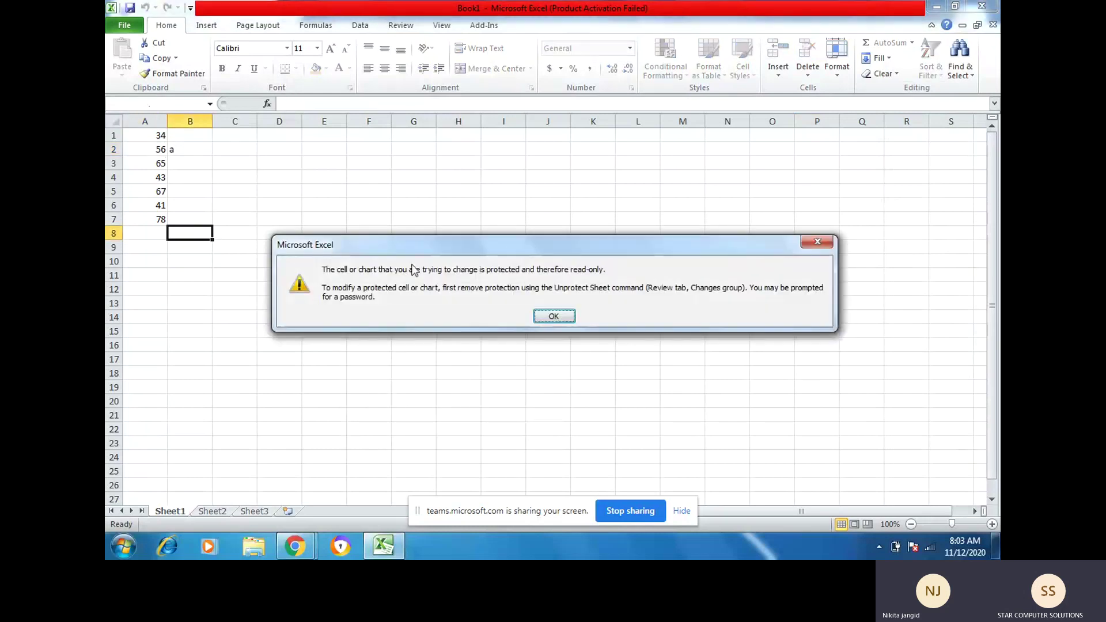
{"action": "left_click", "coordinate": [554, 316]}
{"action": "left_click", "coordinate": [195, 163]}
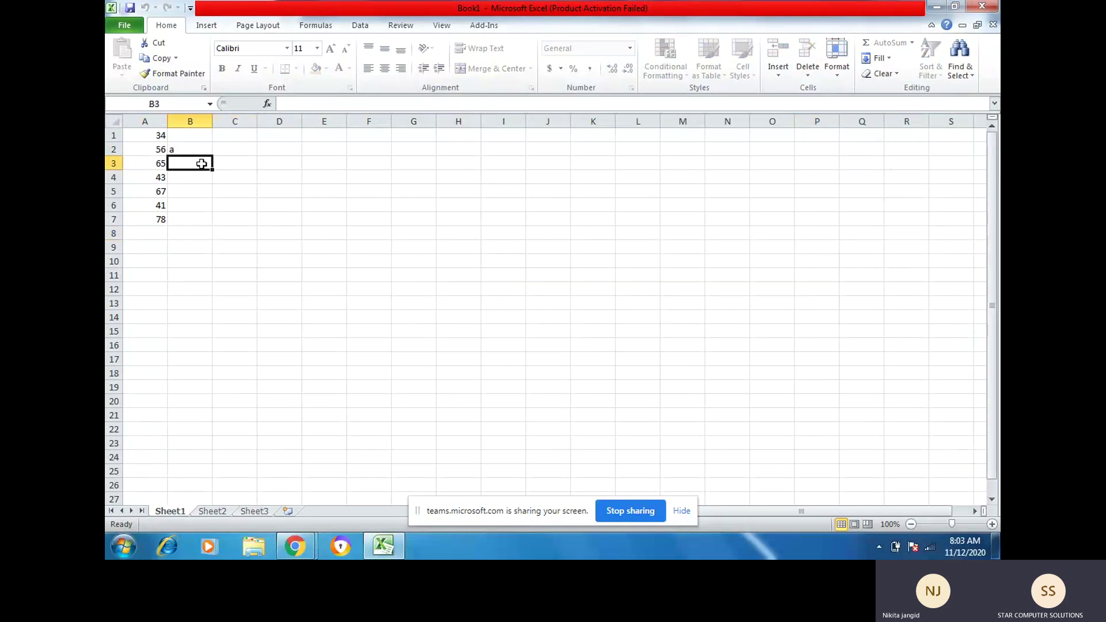
{"action": "key", "text": "a"}
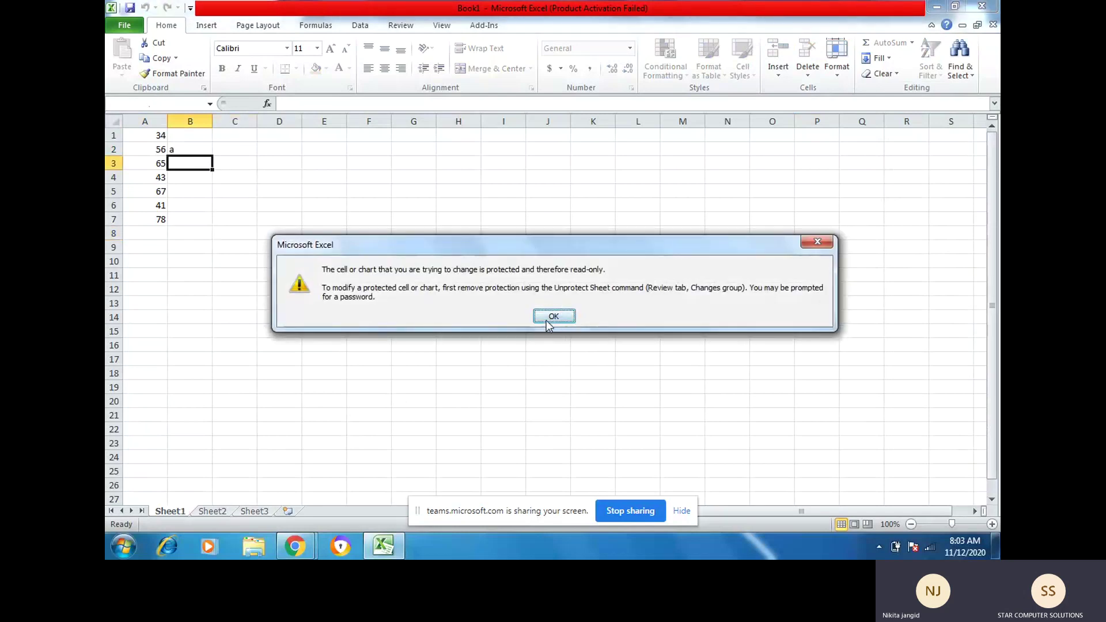
{"action": "left_click", "coordinate": [546, 320]}
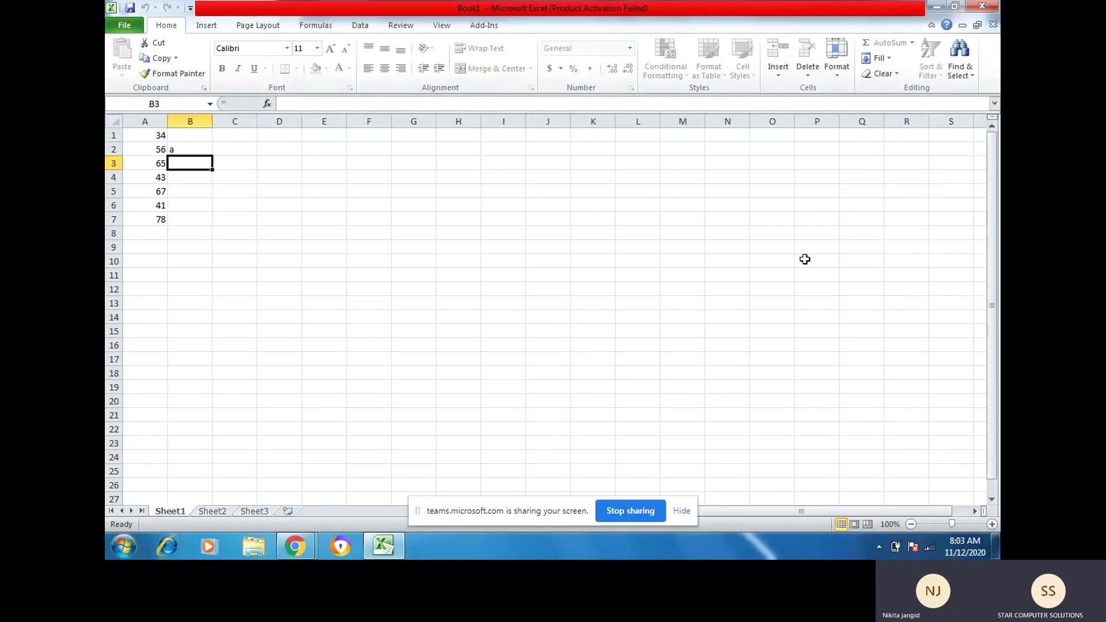
{"action": "left_click", "coordinate": [839, 80]}
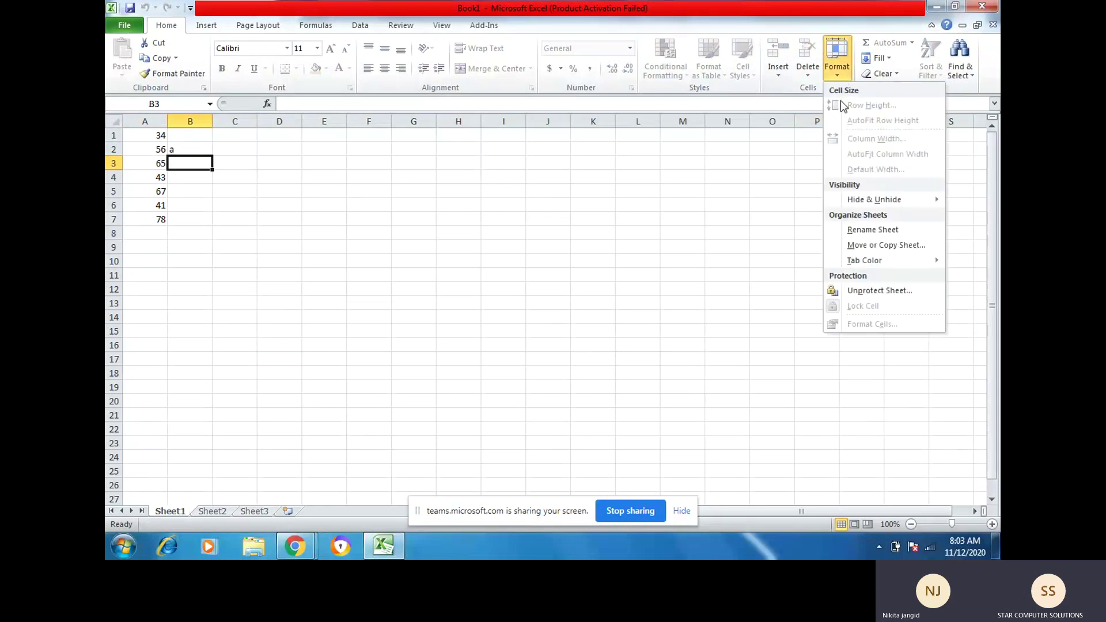
{"action": "left_click", "coordinate": [876, 292]}
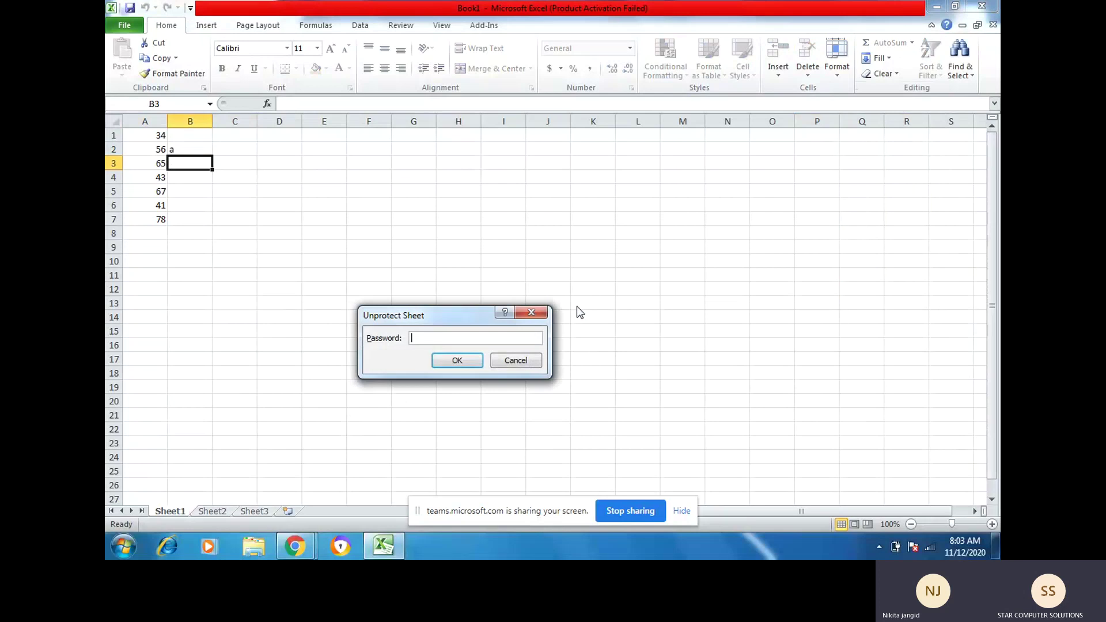
{"action": "type", "text": "123"}
{"action": "left_click", "coordinate": [459, 361]}
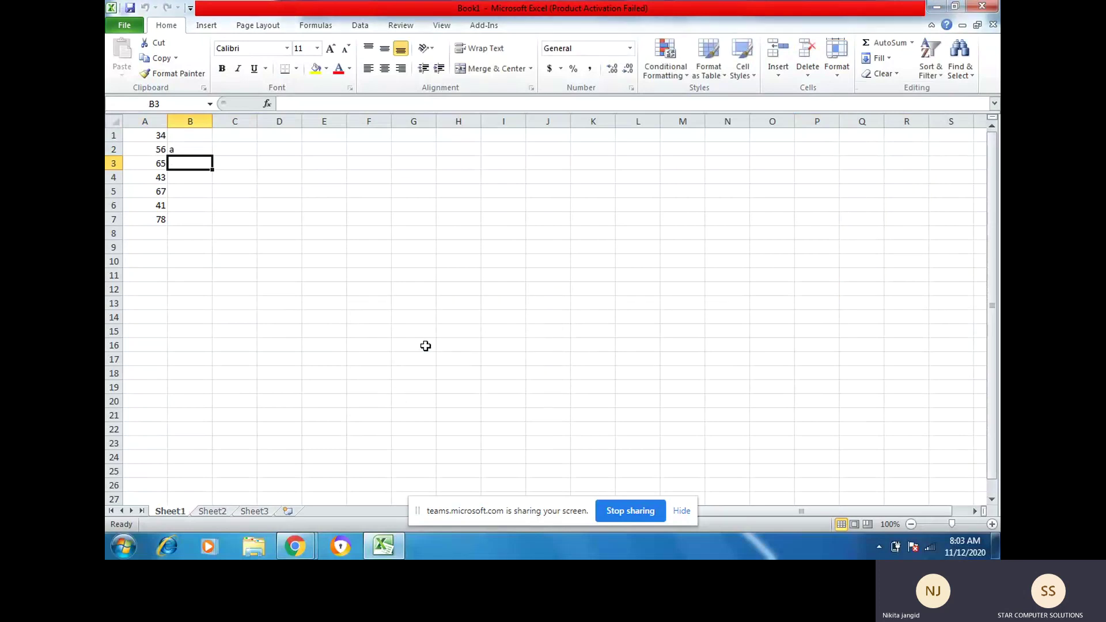
{"action": "left_click", "coordinate": [136, 139]}
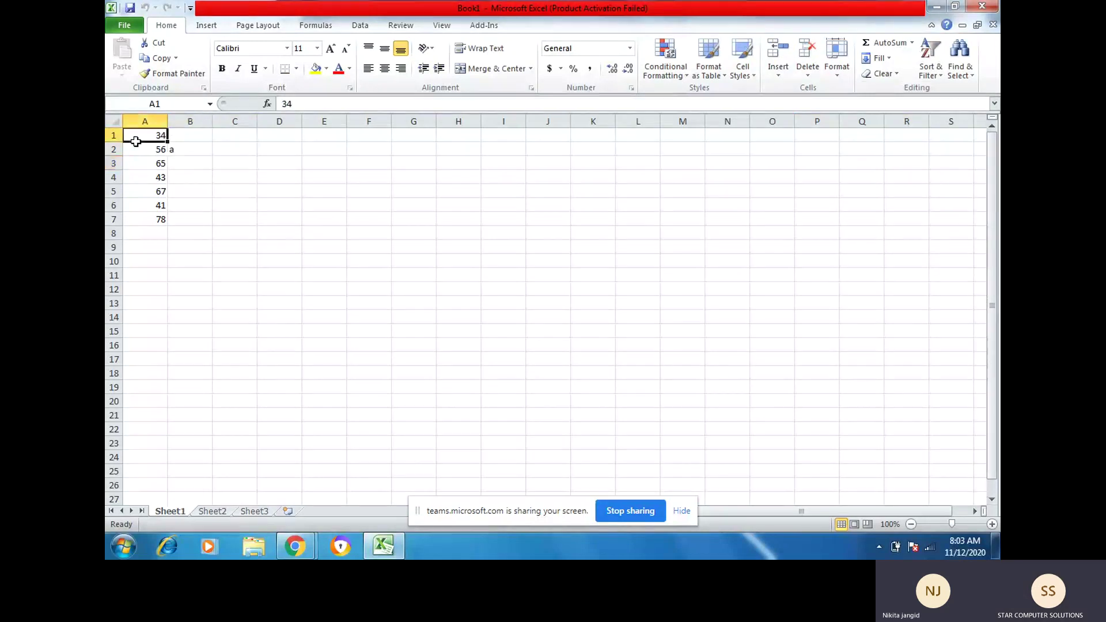
{"action": "left_click", "coordinate": [838, 72]}
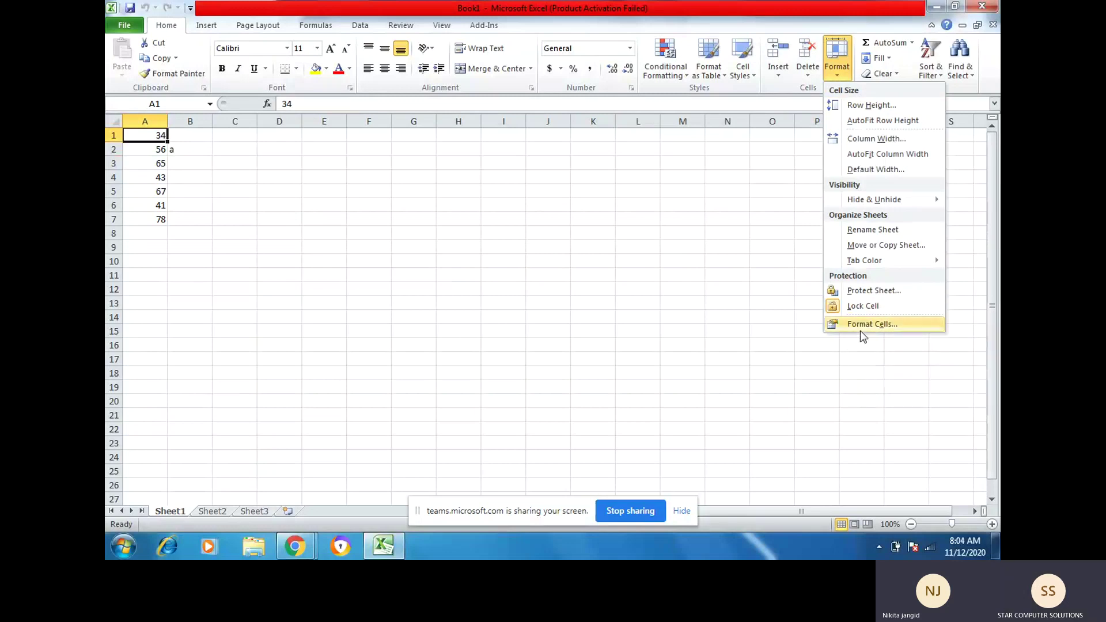
{"action": "left_click", "coordinate": [860, 324]}
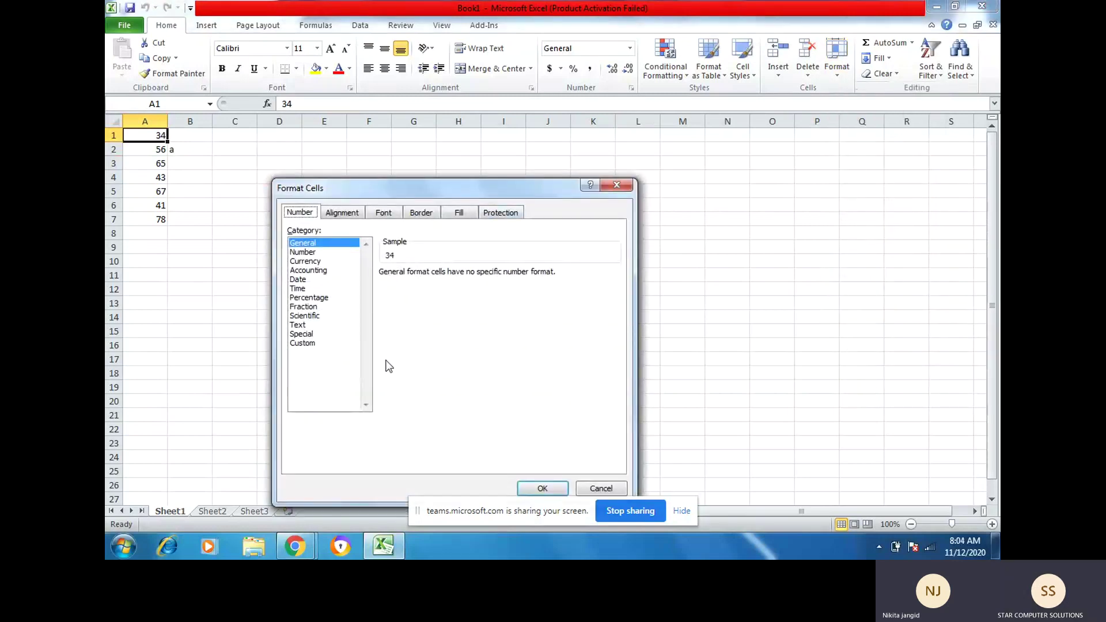
{"action": "left_click", "coordinate": [312, 253]}
{"action": "left_click", "coordinate": [314, 261]}
{"action": "left_click", "coordinate": [308, 271]}
{"action": "left_click", "coordinate": [303, 280]}
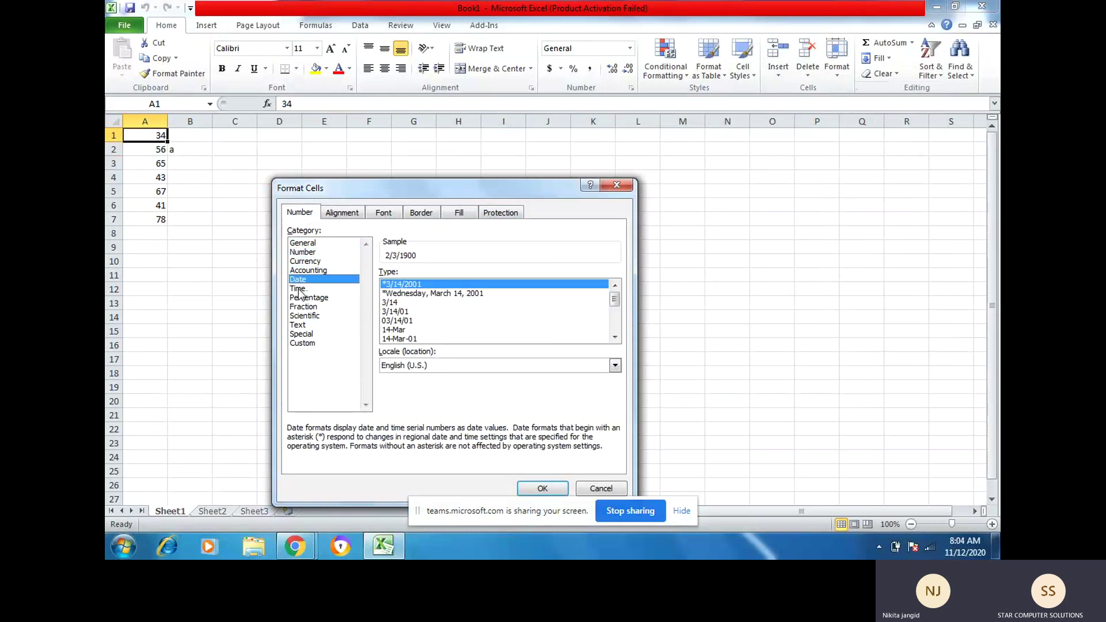
{"action": "left_click", "coordinate": [298, 290]}
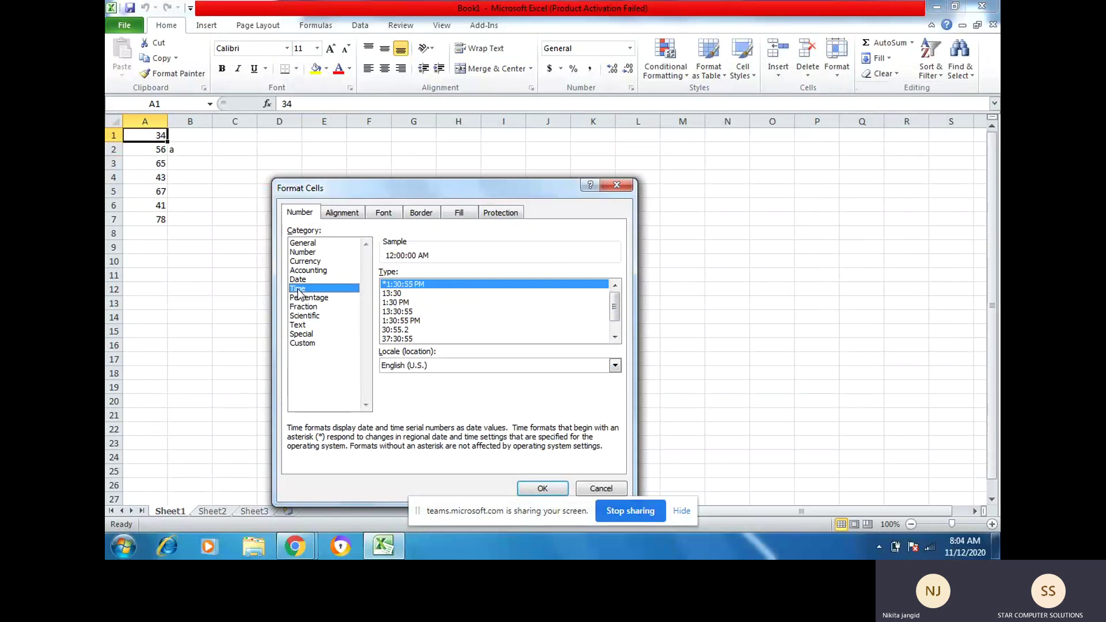
{"action": "left_click", "coordinate": [305, 253]}
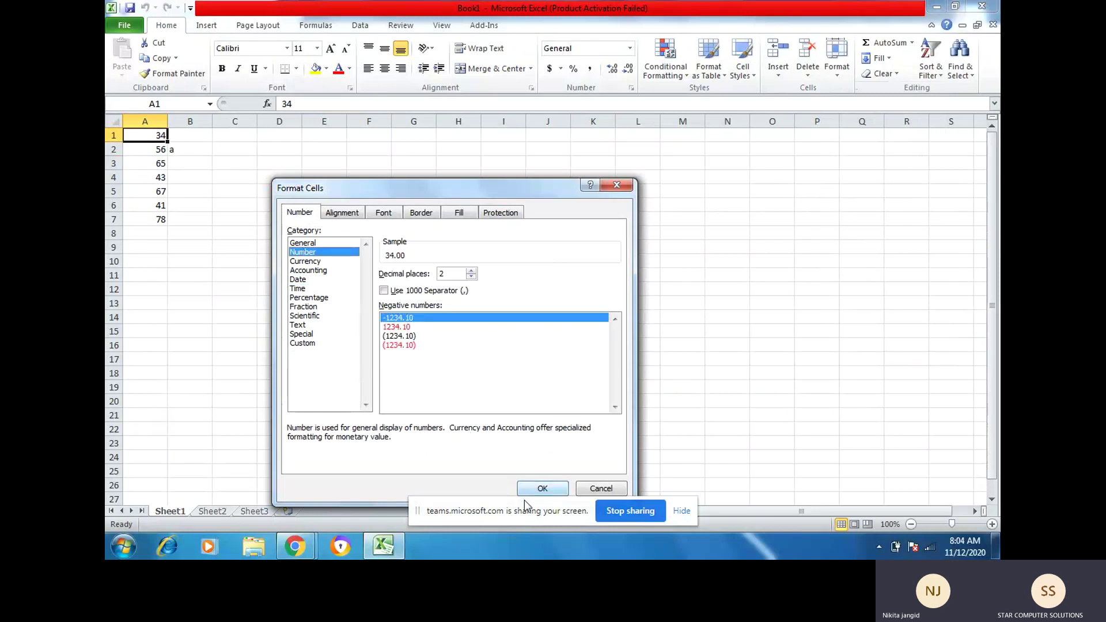
{"action": "left_click", "coordinate": [602, 489]}
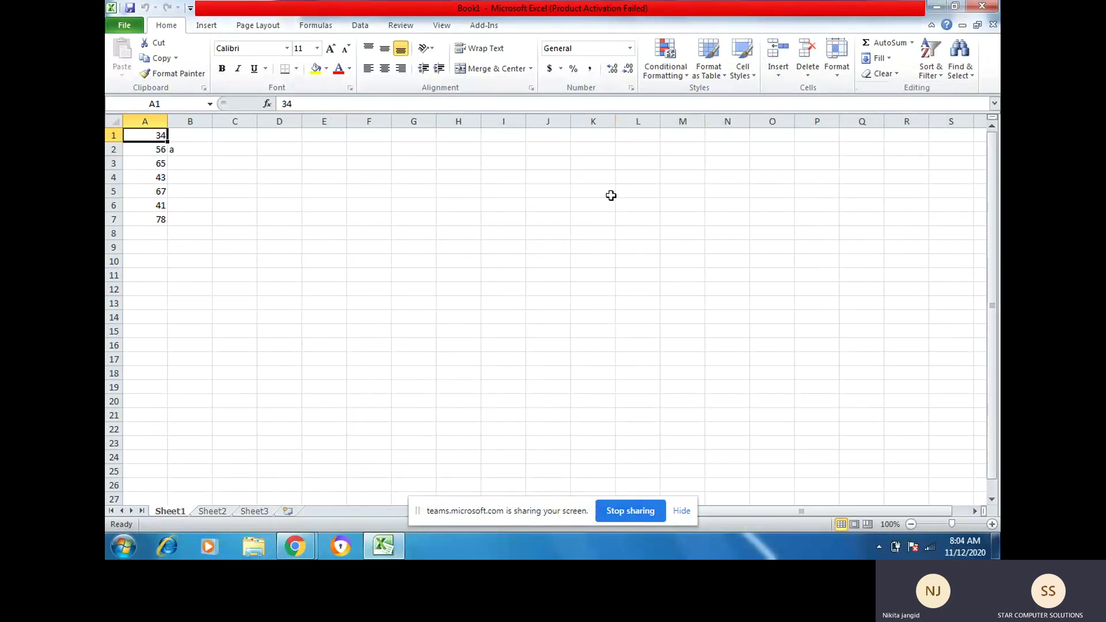
{"action": "left_click", "coordinate": [631, 88]}
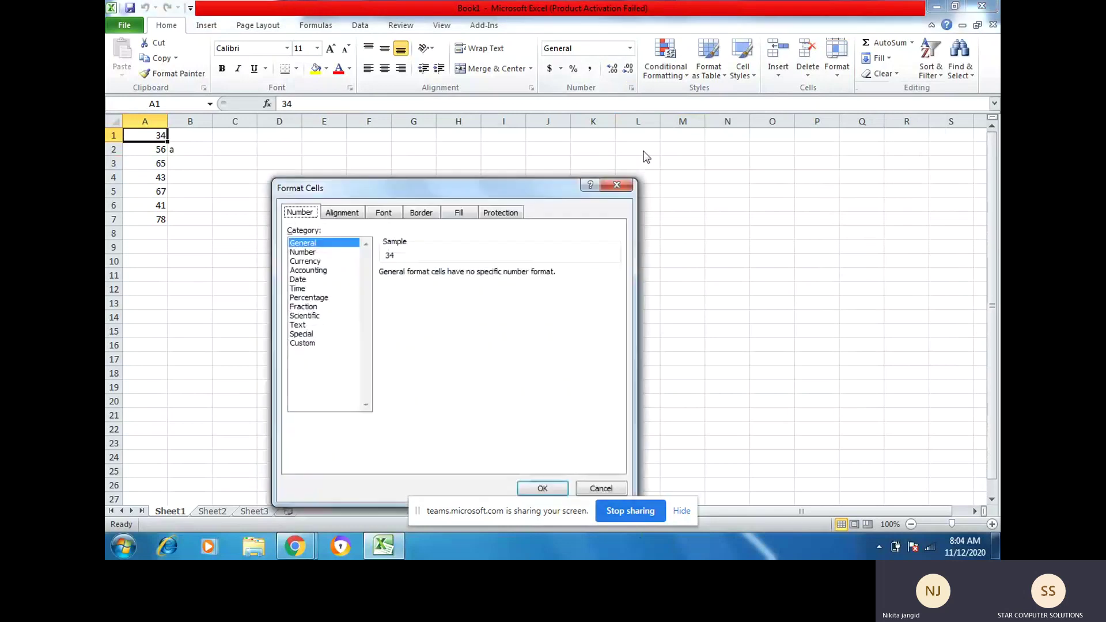
{"action": "left_click", "coordinate": [629, 186]}
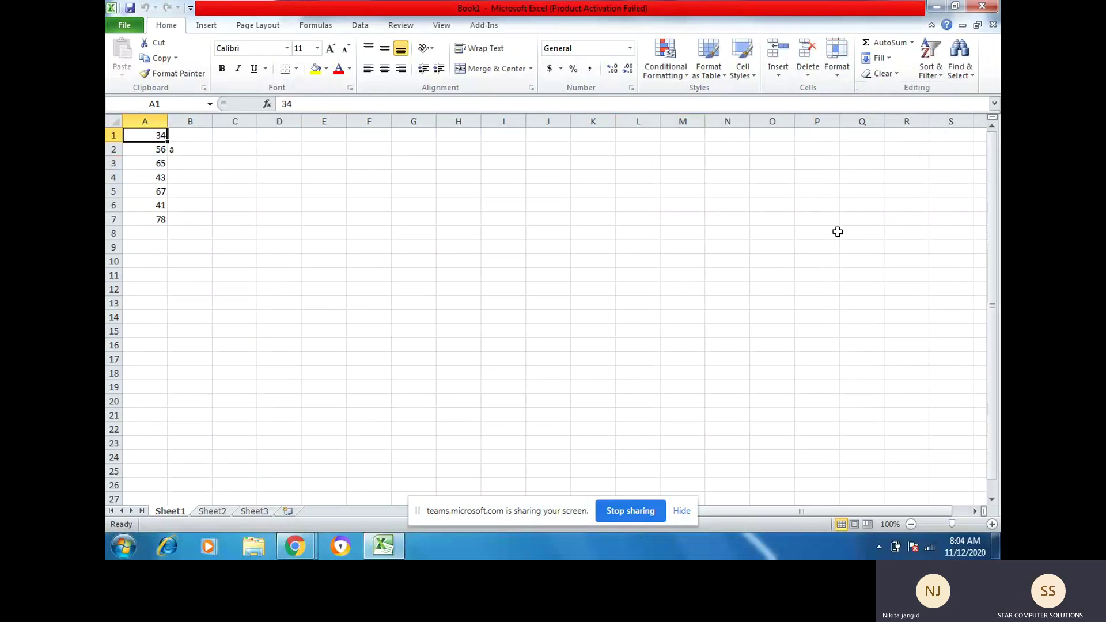
{"action": "left_click", "coordinate": [148, 235]}
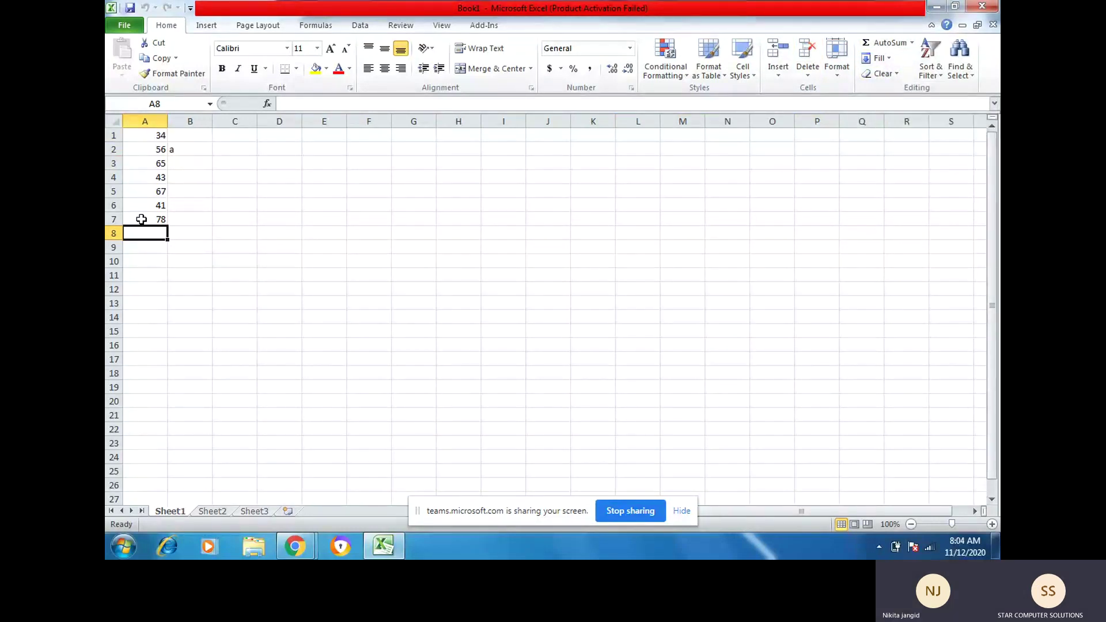
Step: Put the AutoSum SUM of A1:A7 (384) into A8
{"action": "left_click", "coordinate": [913, 43]}
{"action": "left_click", "coordinate": [893, 60]}
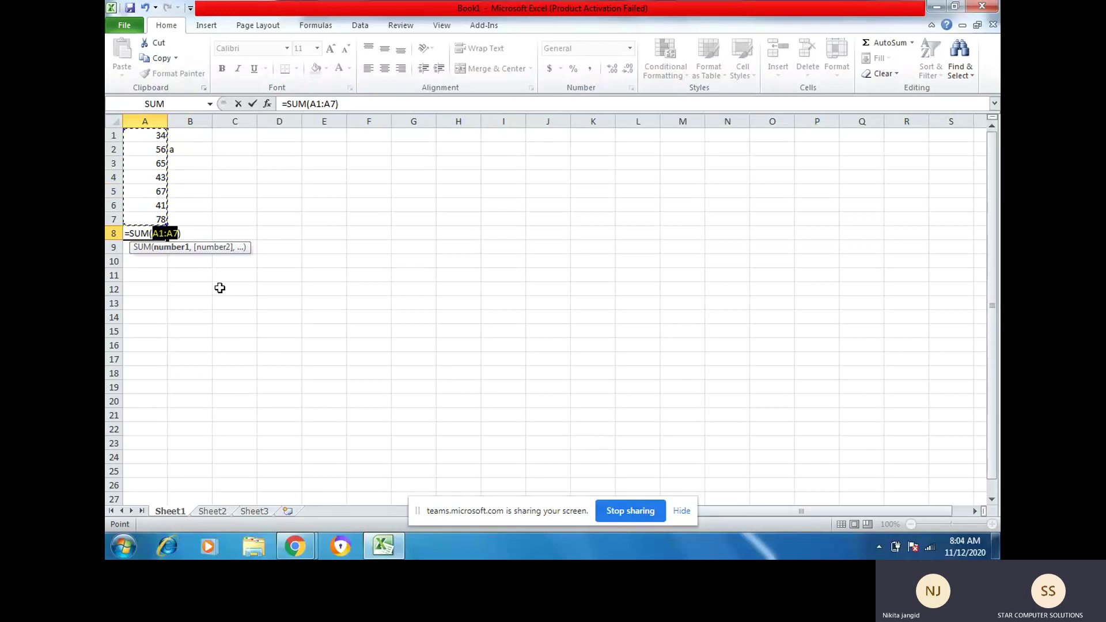
{"action": "key", "text": "Return"}
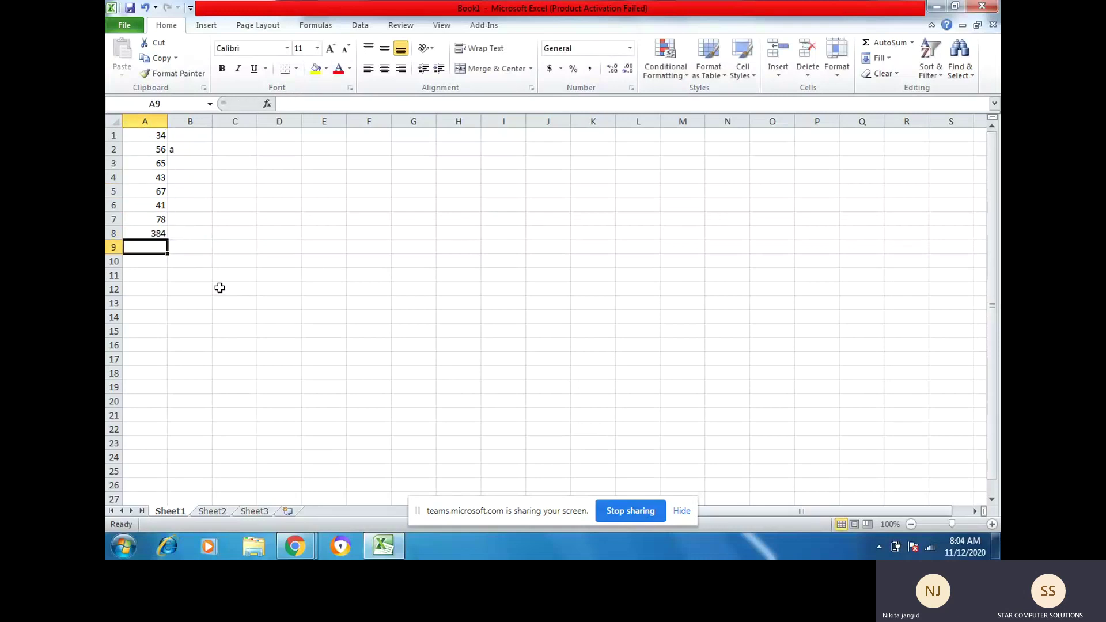
{"action": "key", "text": "Up"}
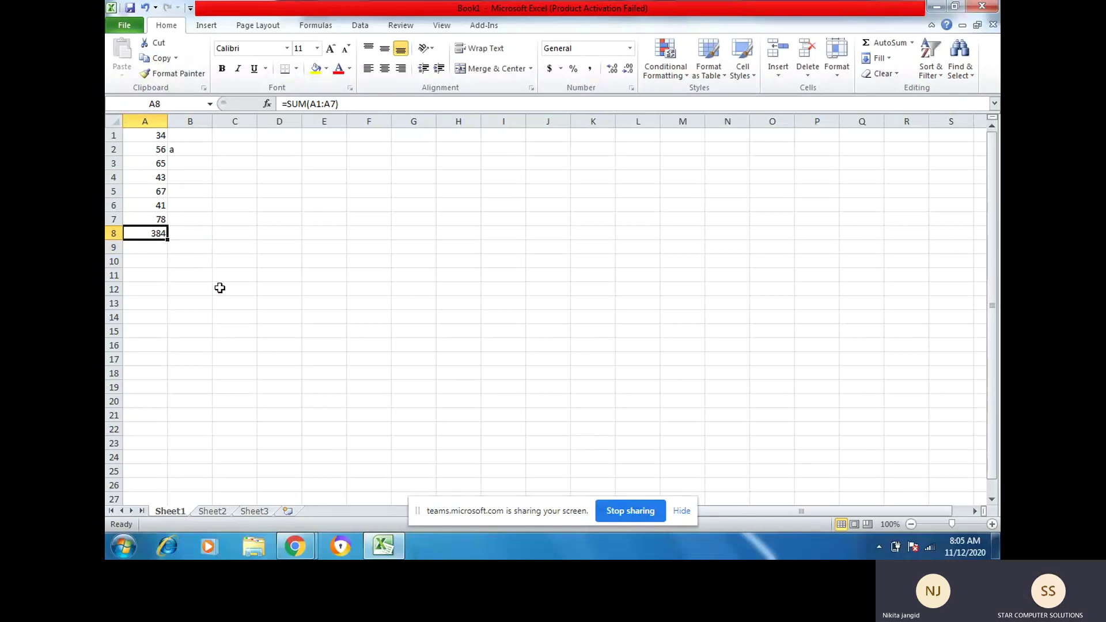
Step: Replace A8 with the AVERAGE of A1:A7, giving 54.85714
{"action": "left_click", "coordinate": [913, 44]}
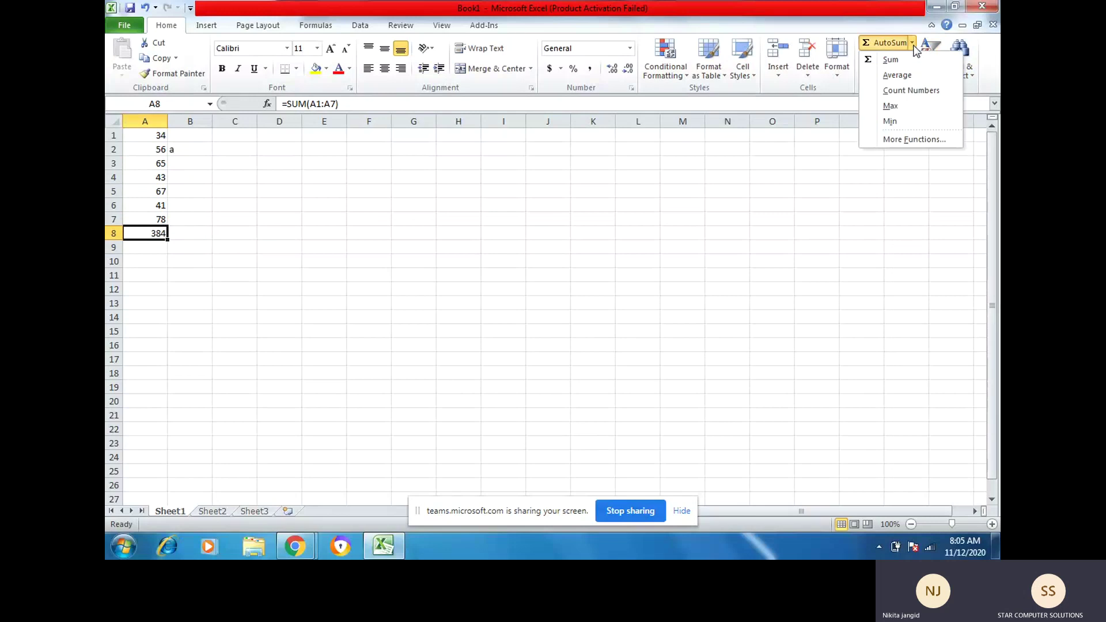
{"action": "left_click", "coordinate": [910, 77]}
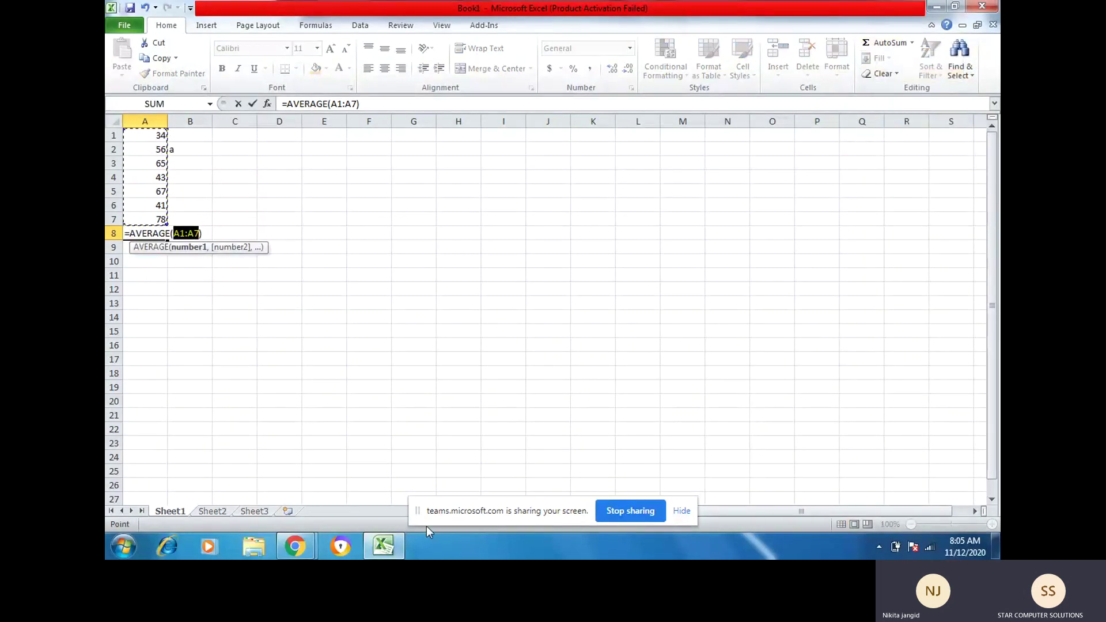
{"action": "key", "text": "Return"}
{"action": "key", "text": "Up"}
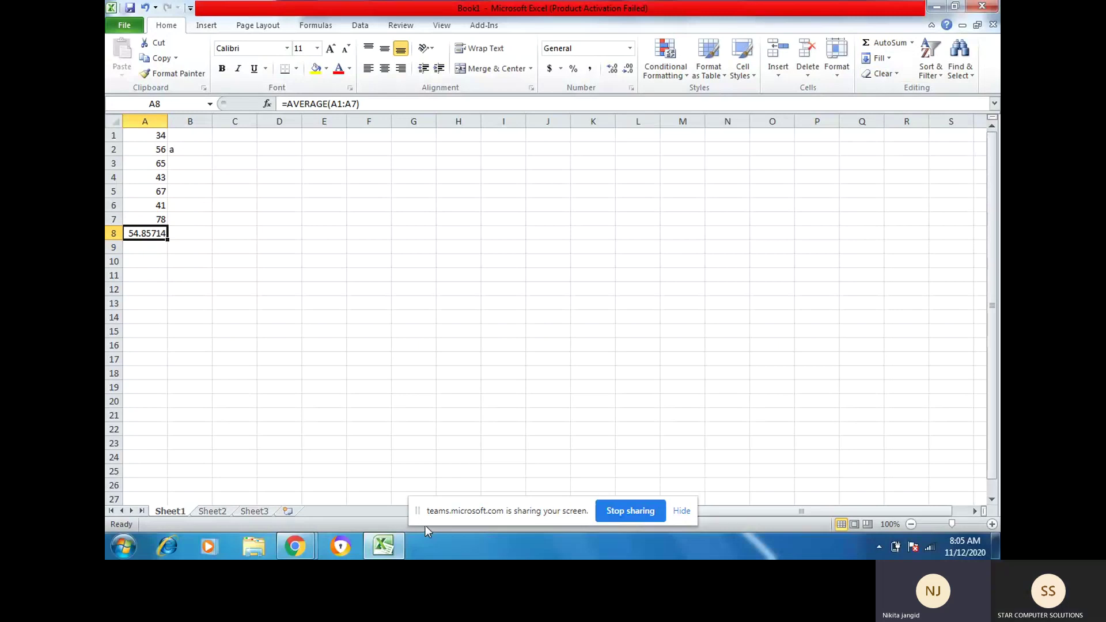
{"action": "left_click", "coordinate": [912, 44]}
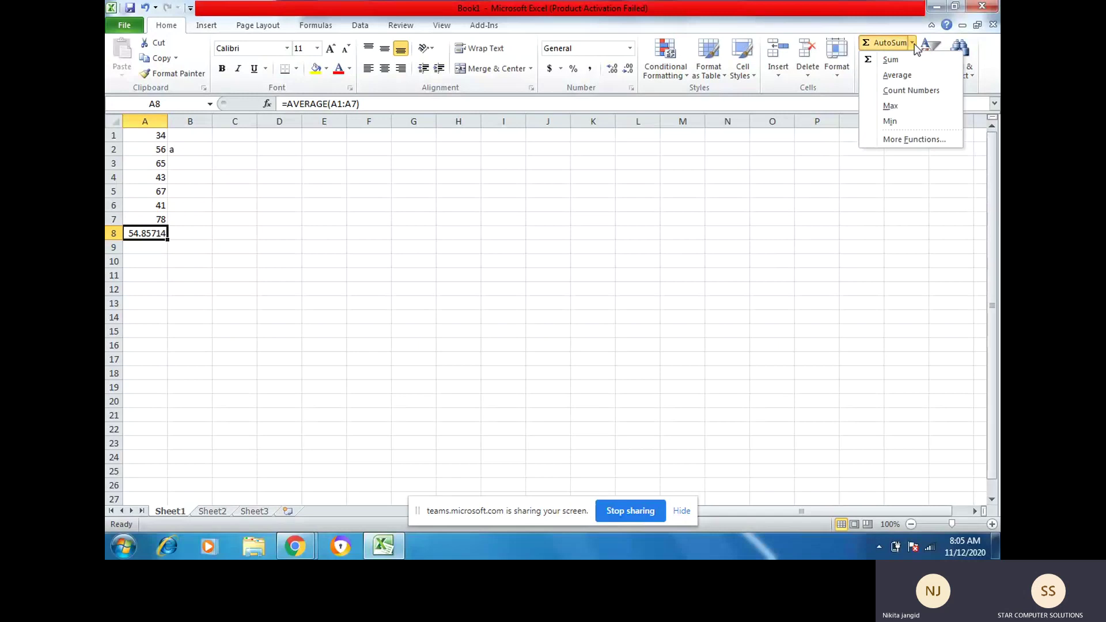
Step: Show the COUNT (7) and then the MAX (78) of A1:A7 in A8
{"action": "left_click", "coordinate": [895, 96]}
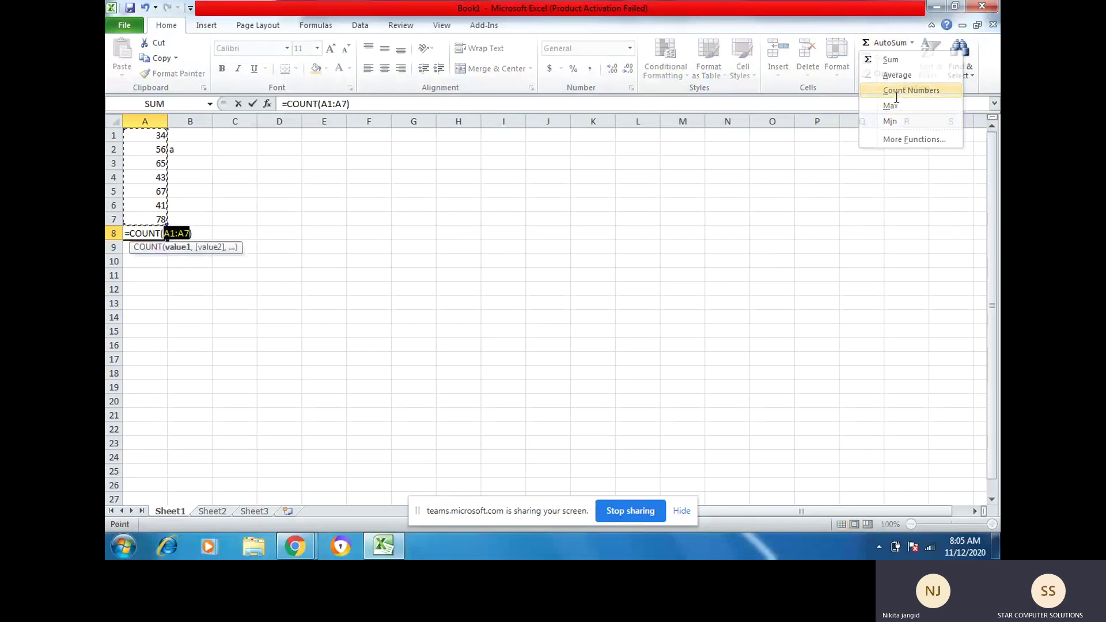
{"action": "key", "text": "Return"}
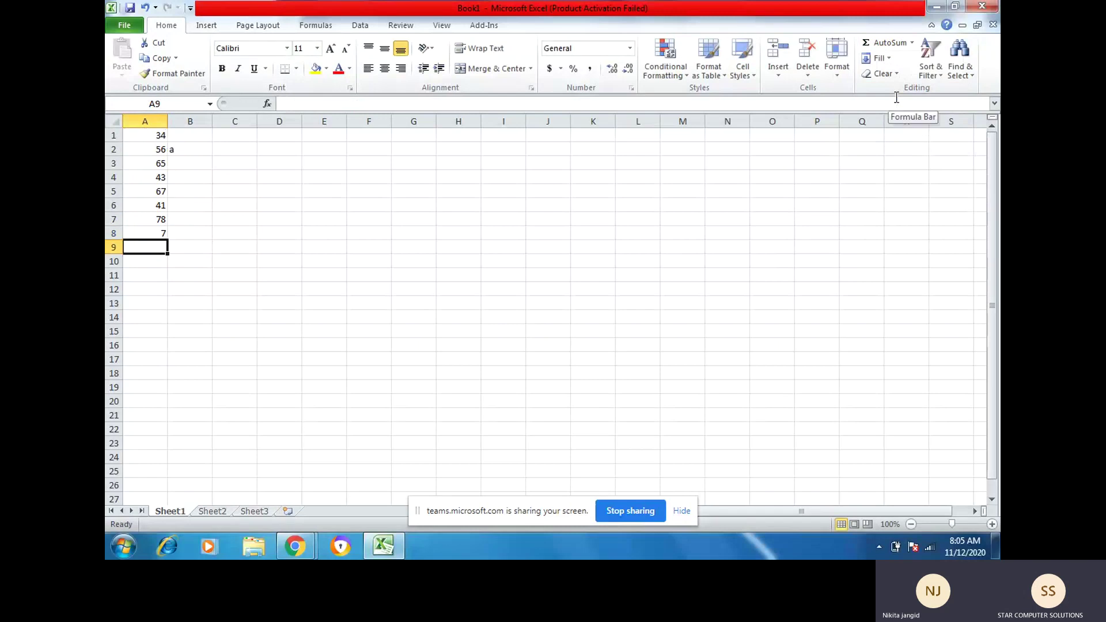
{"action": "key", "text": "Up"}
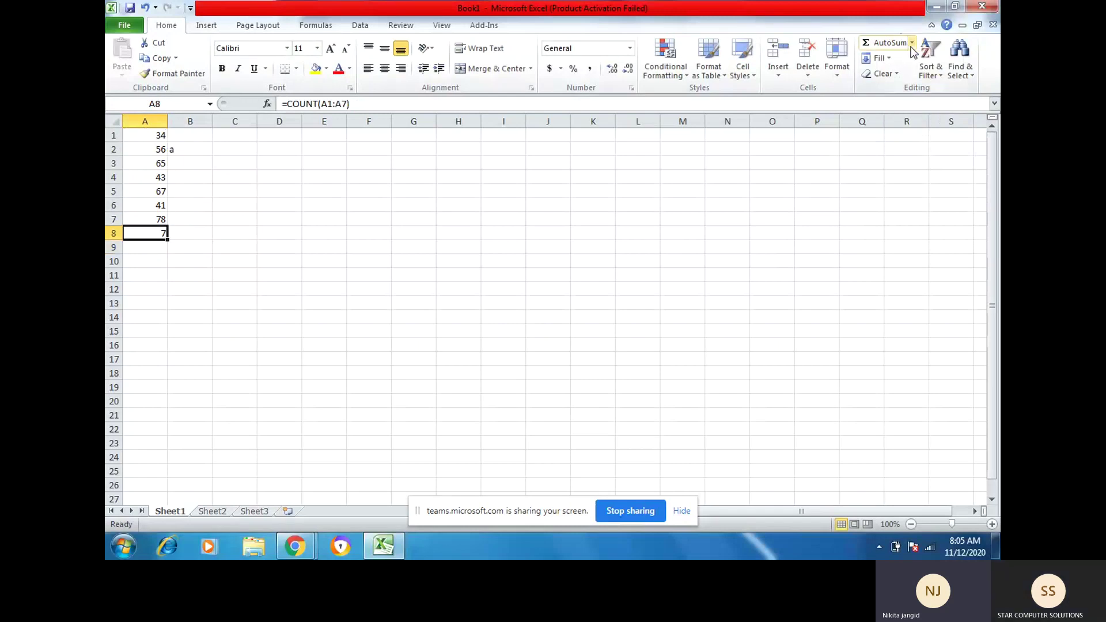
{"action": "left_click", "coordinate": [912, 45]}
{"action": "left_click", "coordinate": [894, 106]}
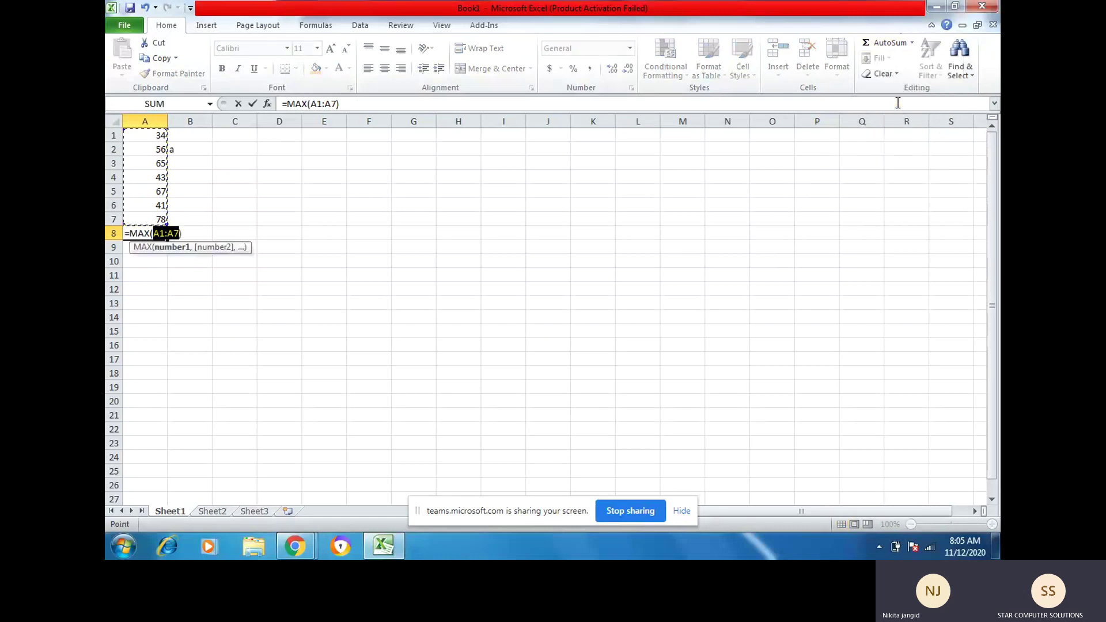
{"action": "key", "text": "Return"}
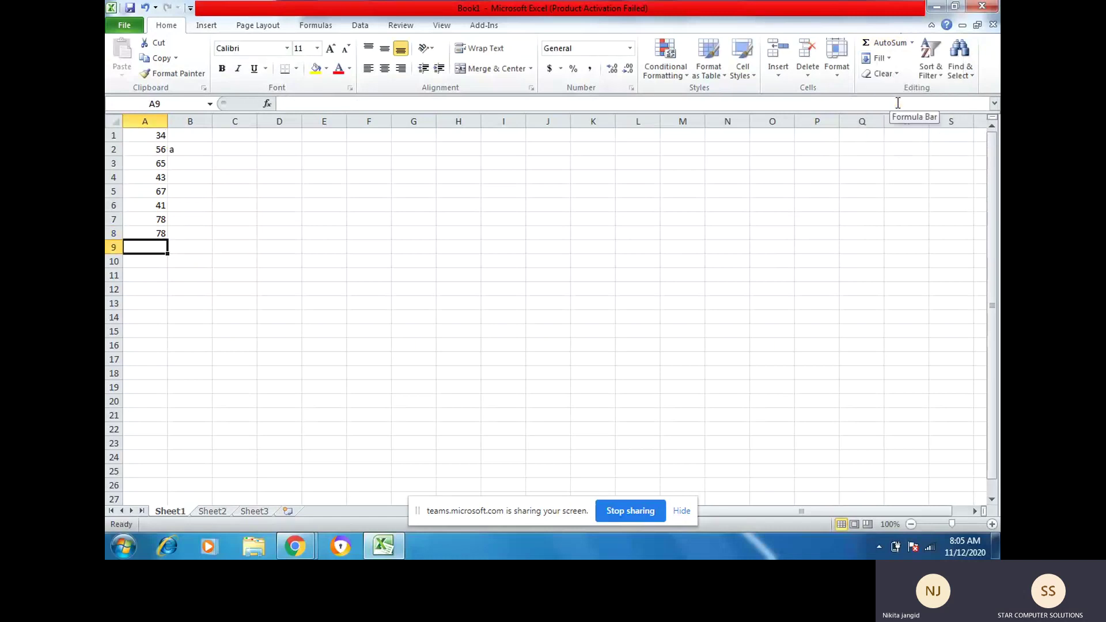
{"action": "key", "text": "Up"}
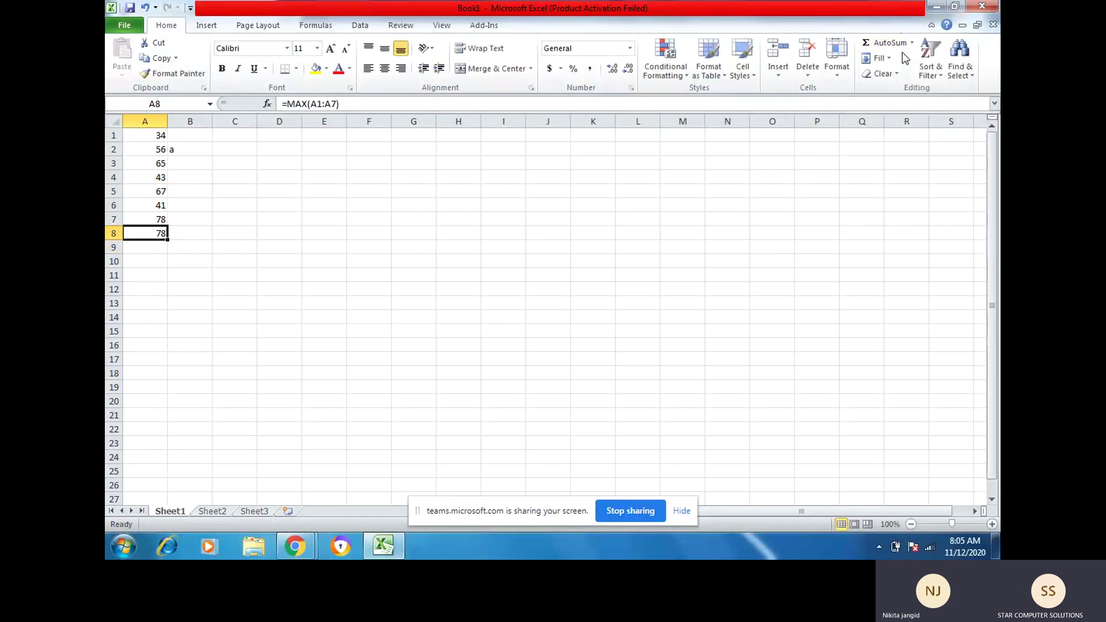
Step: Show the MIN (34) of A1:A7 in A8, then clear A8
{"action": "left_click", "coordinate": [913, 43]}
{"action": "left_click", "coordinate": [890, 122]}
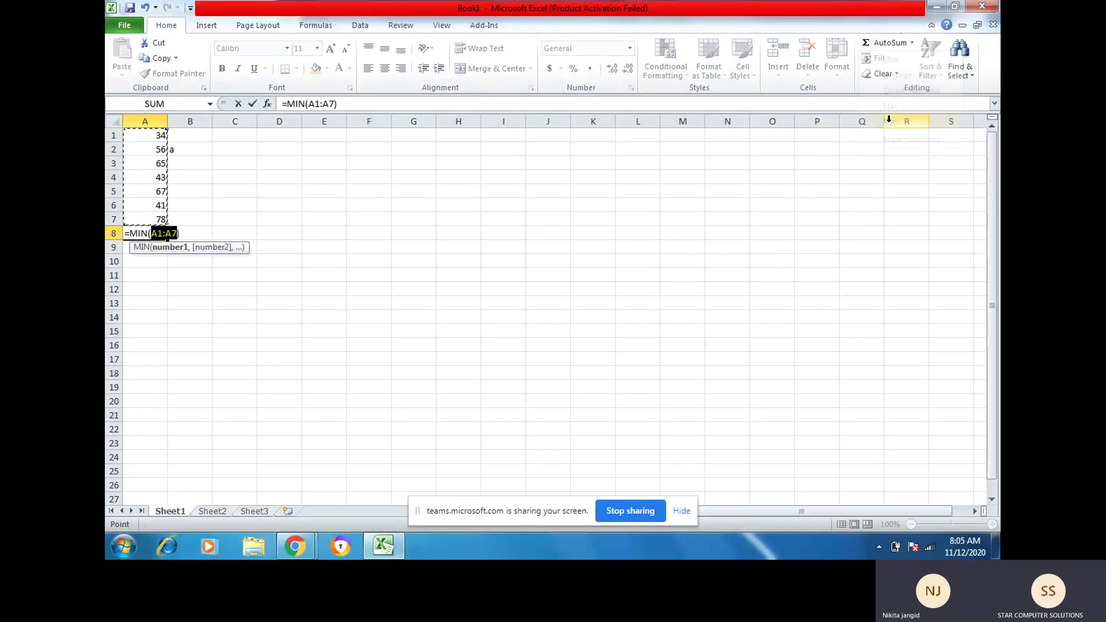
{"action": "key", "text": "Return"}
{"action": "key", "text": "Up"}
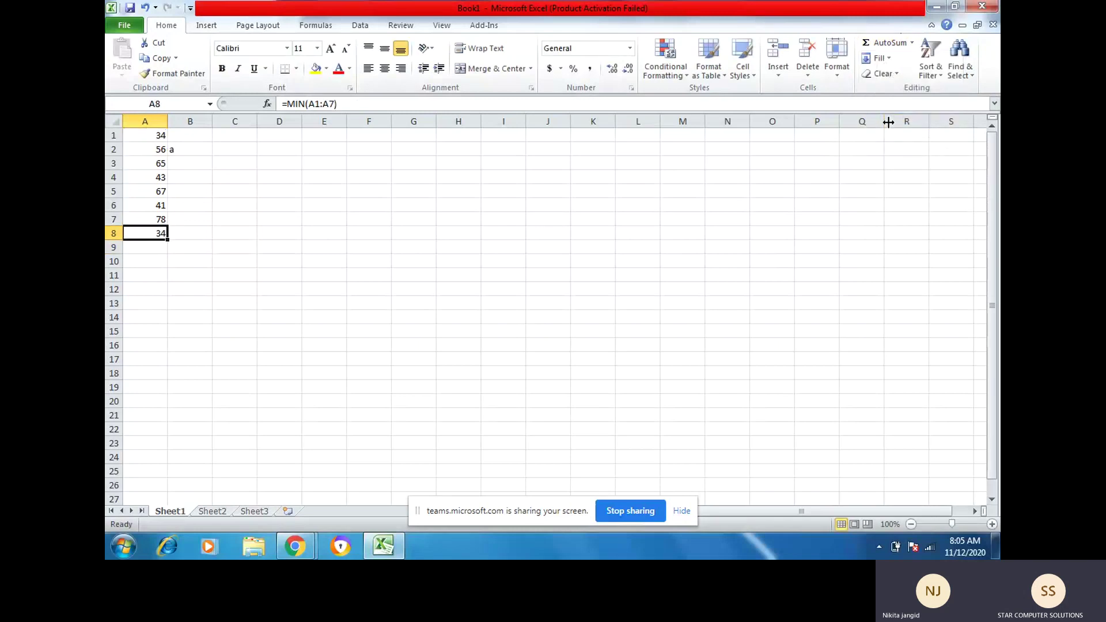
{"action": "key", "text": "Delete"}
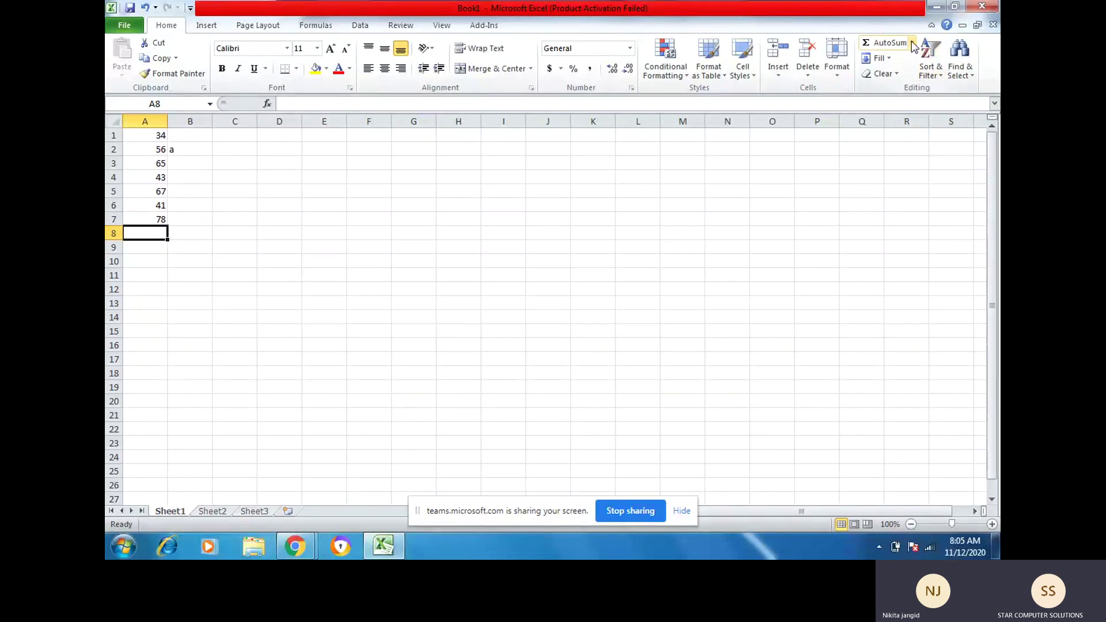
{"action": "left_click", "coordinate": [914, 43]}
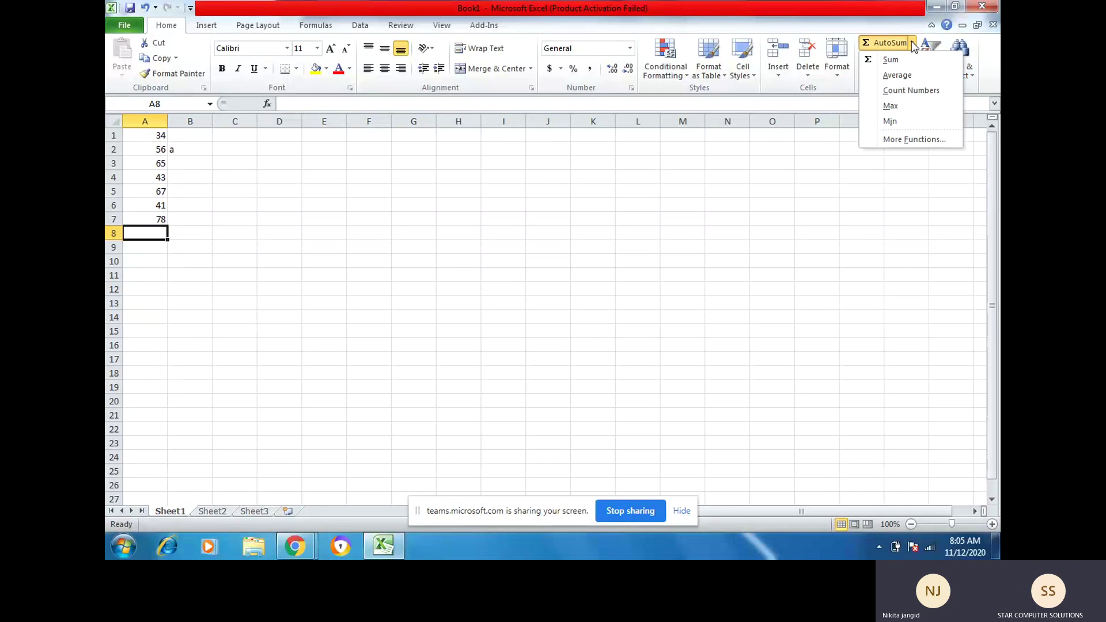
{"action": "left_click", "coordinate": [914, 45]}
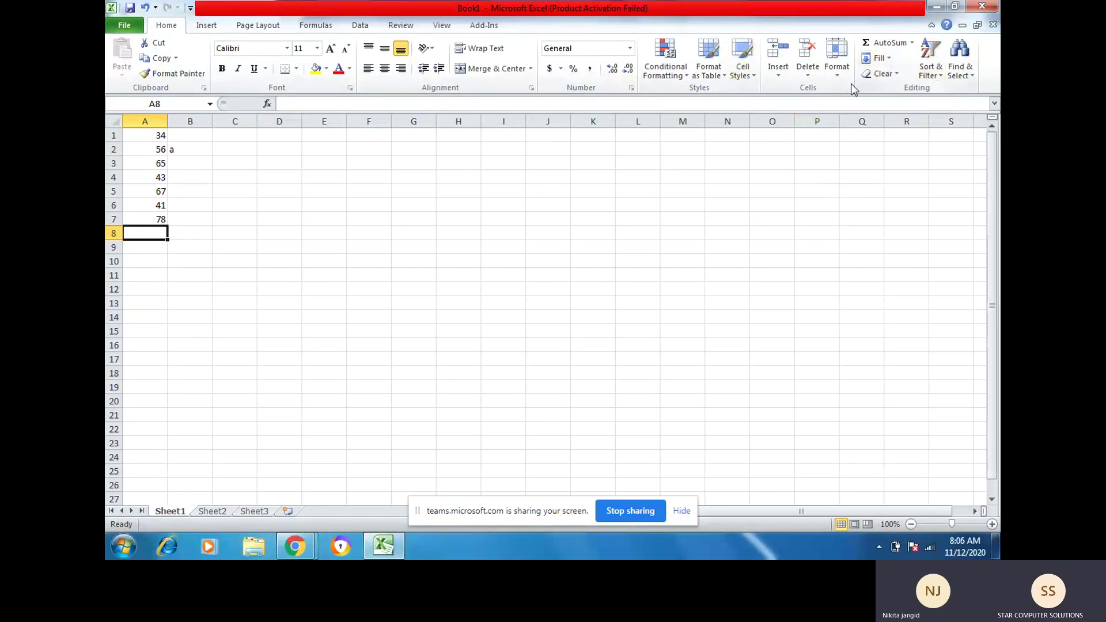
Step: Enter 1 in C1 and fill it down to C18 as a 1–18 series
{"action": "left_click", "coordinate": [235, 137]}
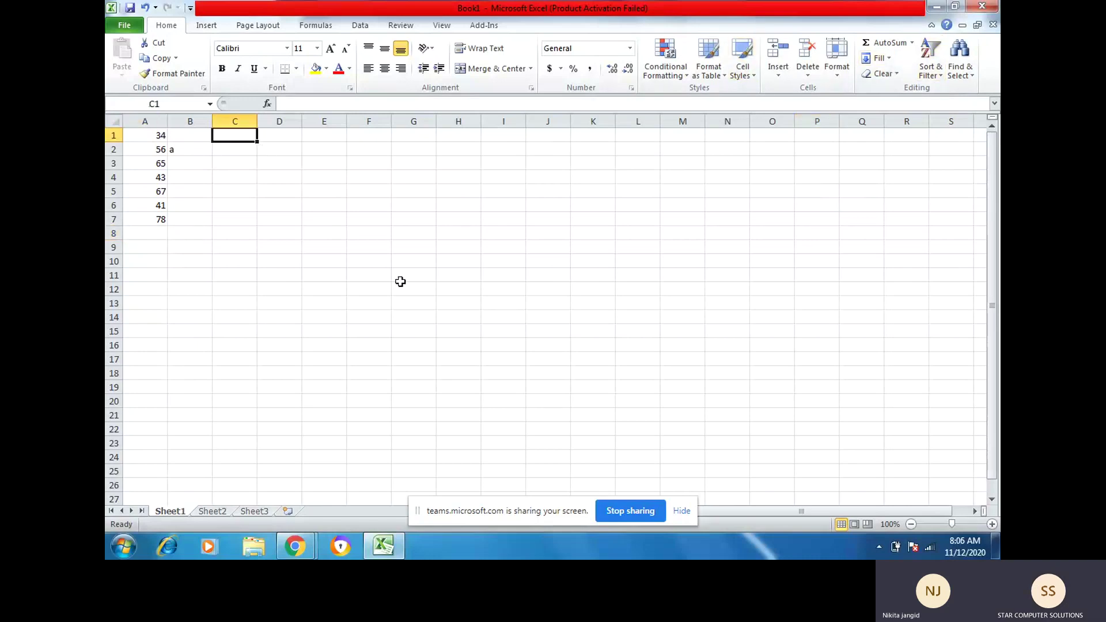
{"action": "type", "text": "1"}
{"action": "key", "text": "Return"}
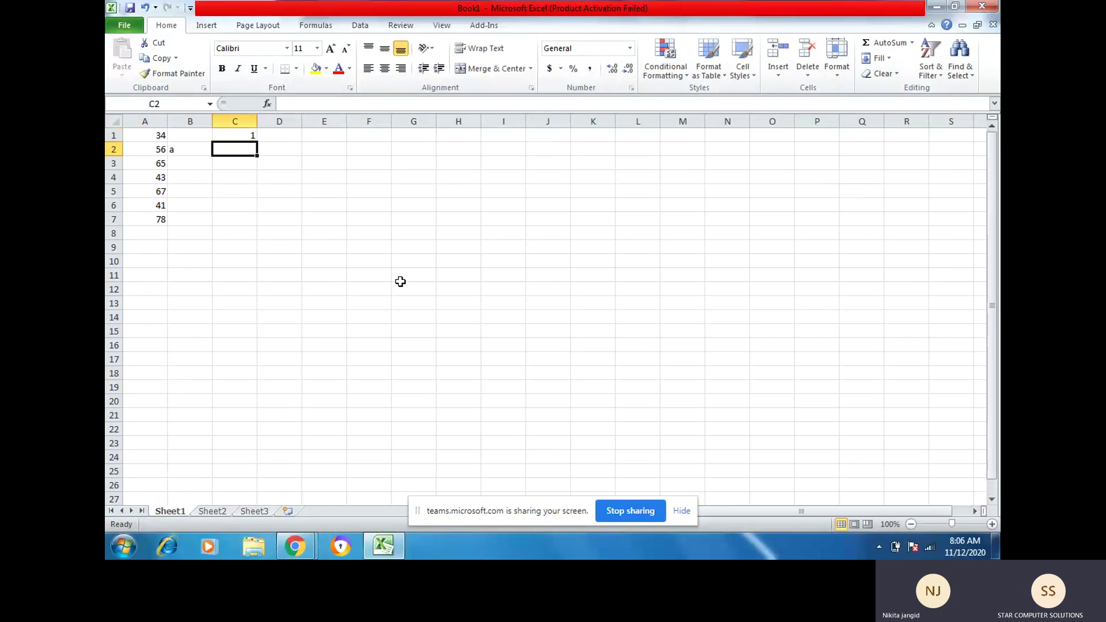
{"action": "key", "text": "Up"}
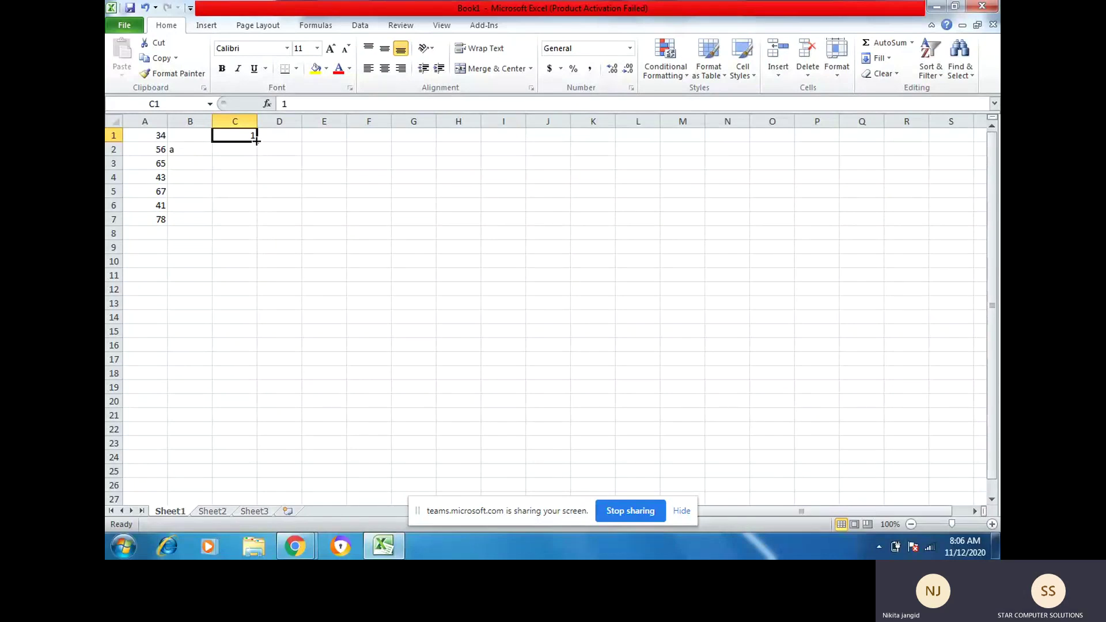
{"action": "left_click_drag", "start_coordinate": [256, 140], "coordinate": [249, 377]}
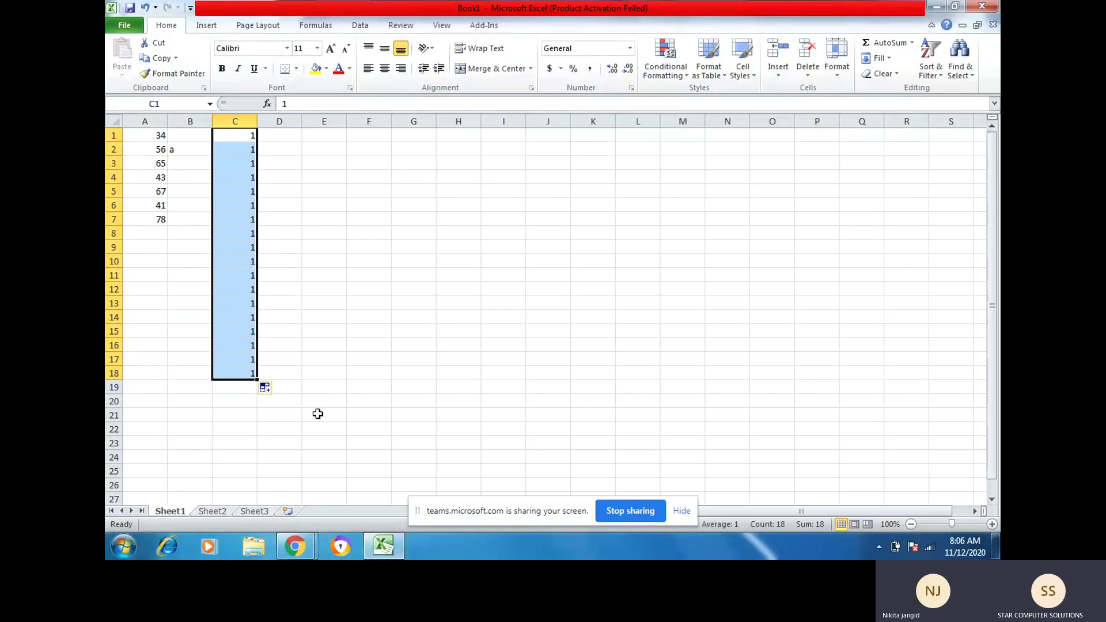
{"action": "left_click", "coordinate": [277, 390]}
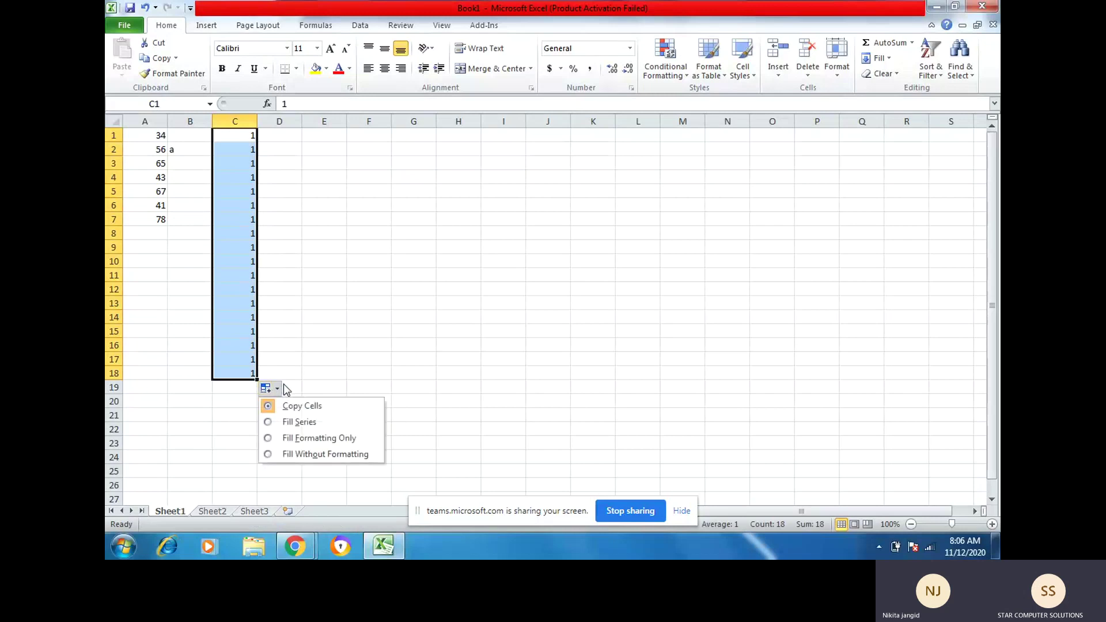
{"action": "left_click", "coordinate": [292, 423]}
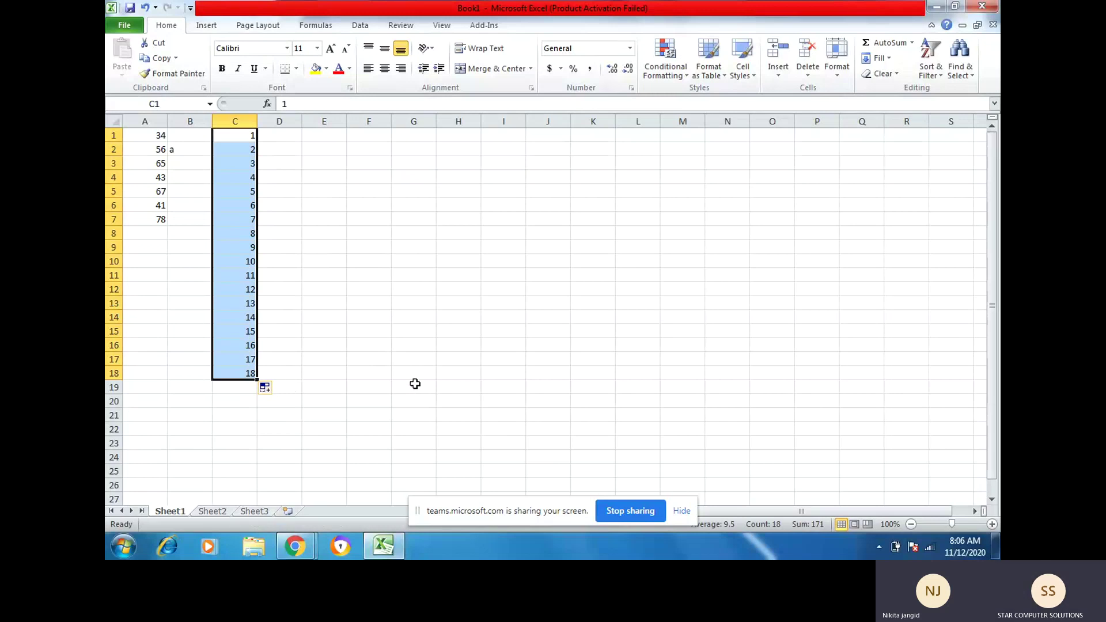
Step: Undo the series, refill column C from C1, then clear the filled cells
{"action": "key", "text": "ctrl+z"}
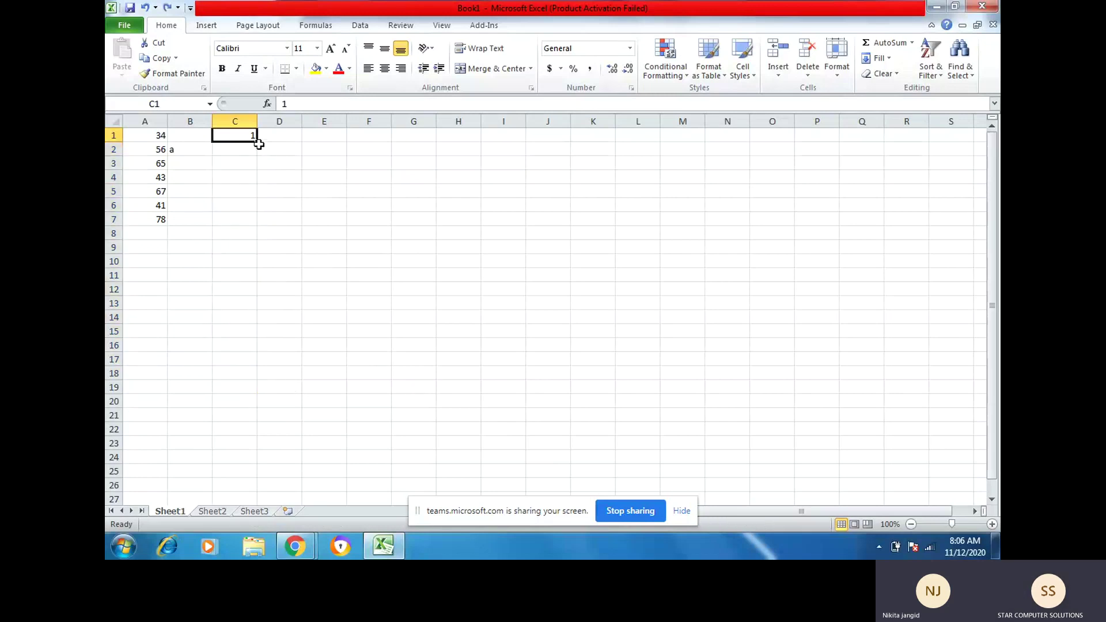
{"action": "left_click_drag", "start_coordinate": [258, 143], "coordinate": [248, 378]}
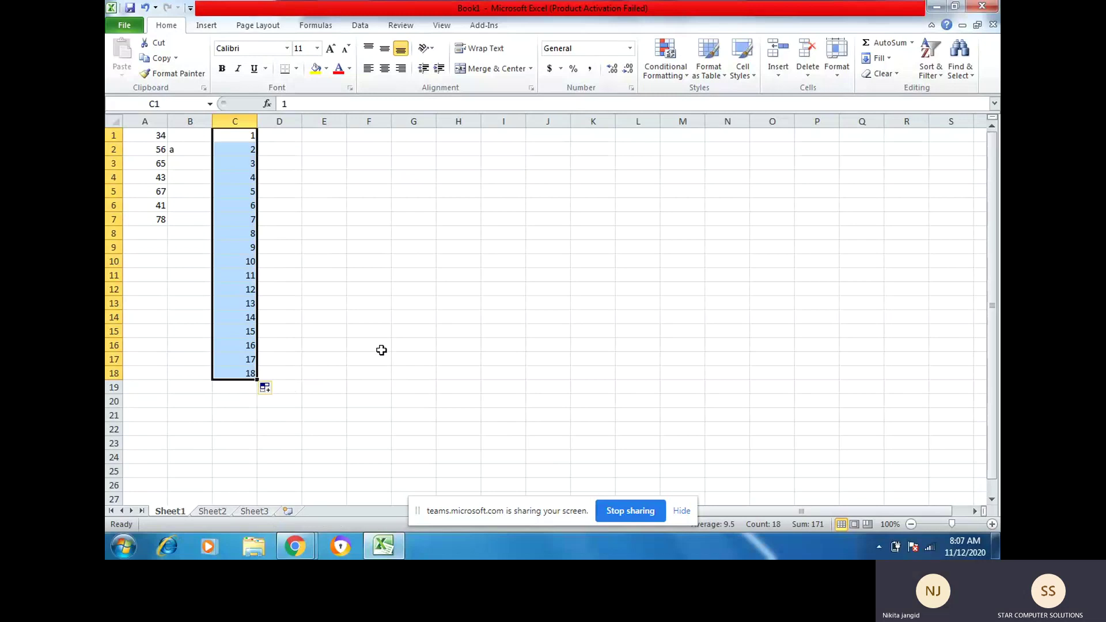
{"action": "key", "text": "Delete"}
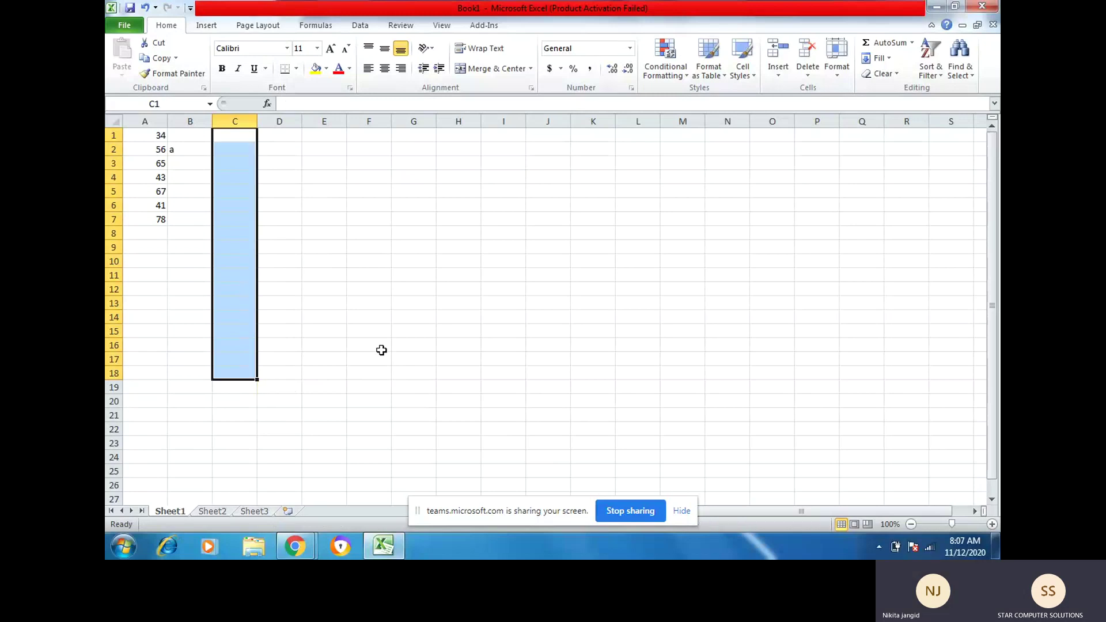
Step: Build an odd-number series 1, 3, … down to row 14 in column C, then clear it
{"action": "key", "text": "Up"}
{"action": "type", "text": "1"}
{"action": "key", "text": "Return"}
{"action": "type", "text": "3"}
{"action": "key", "text": "Return"}
{"action": "key", "text": "Up"}
{"action": "key", "text": "Up"}
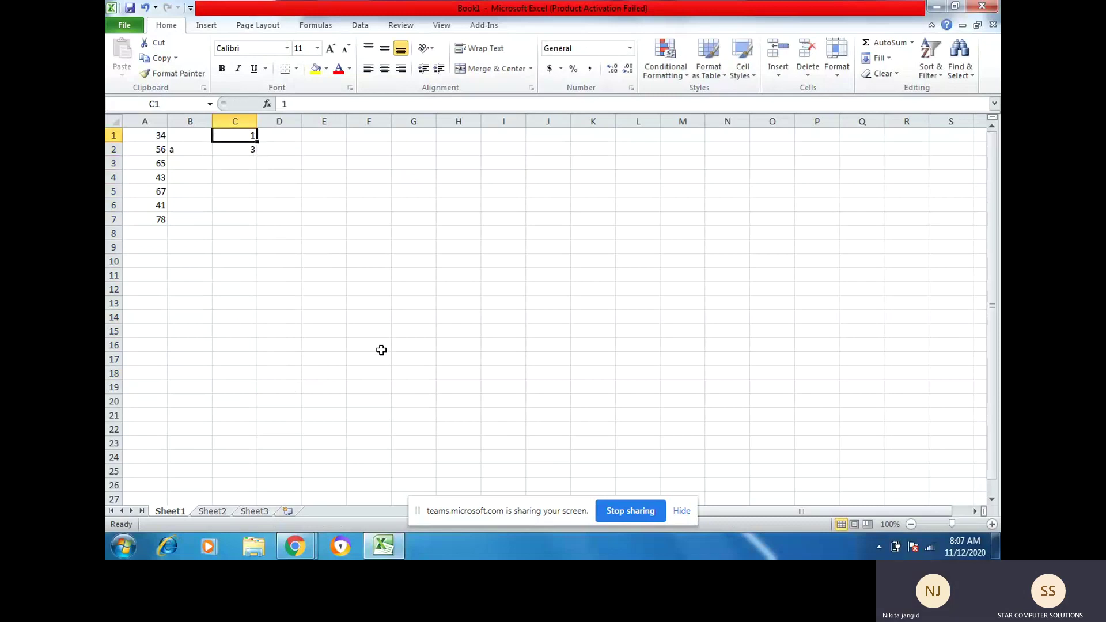
{"action": "key", "text": "shift+Down"}
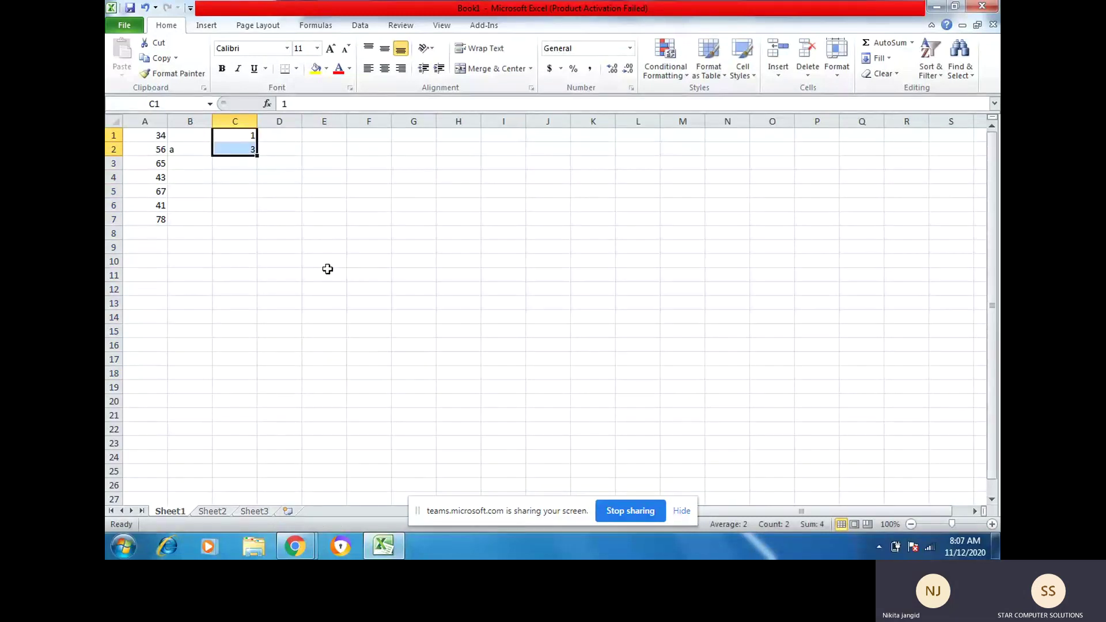
{"action": "left_click_drag", "start_coordinate": [257, 156], "coordinate": [238, 323]}
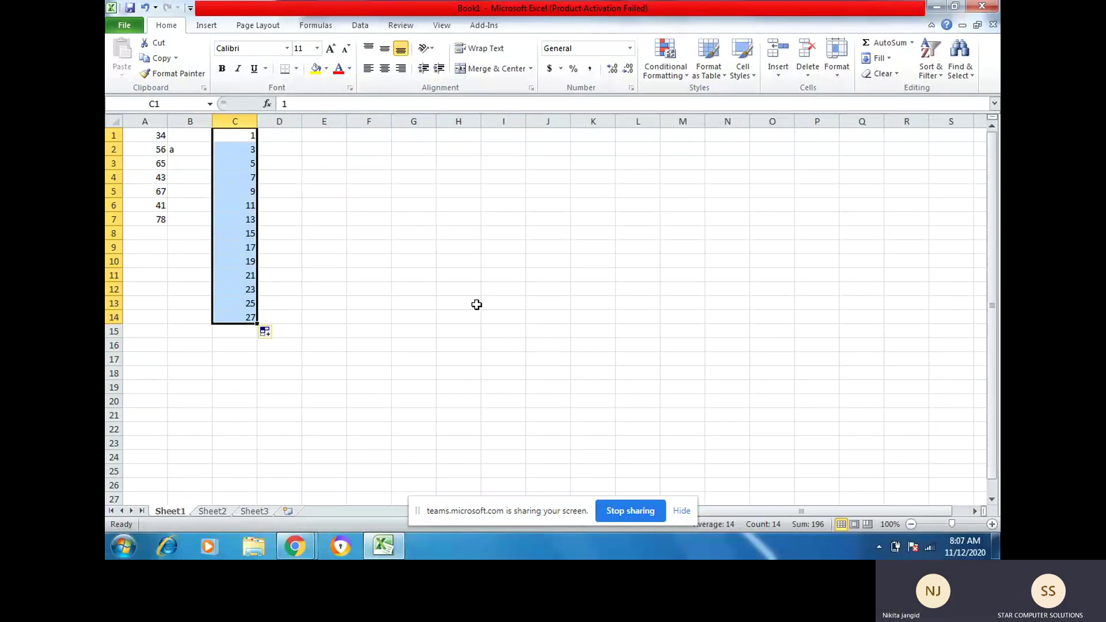
{"action": "key", "text": "Delete"}
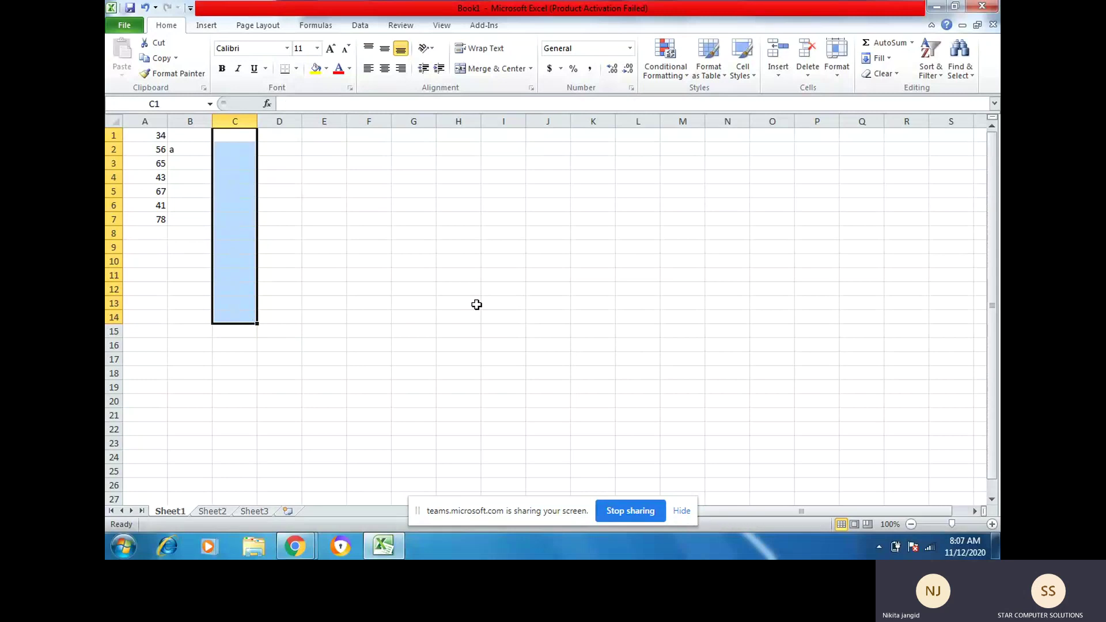
{"action": "key", "text": "Up"}
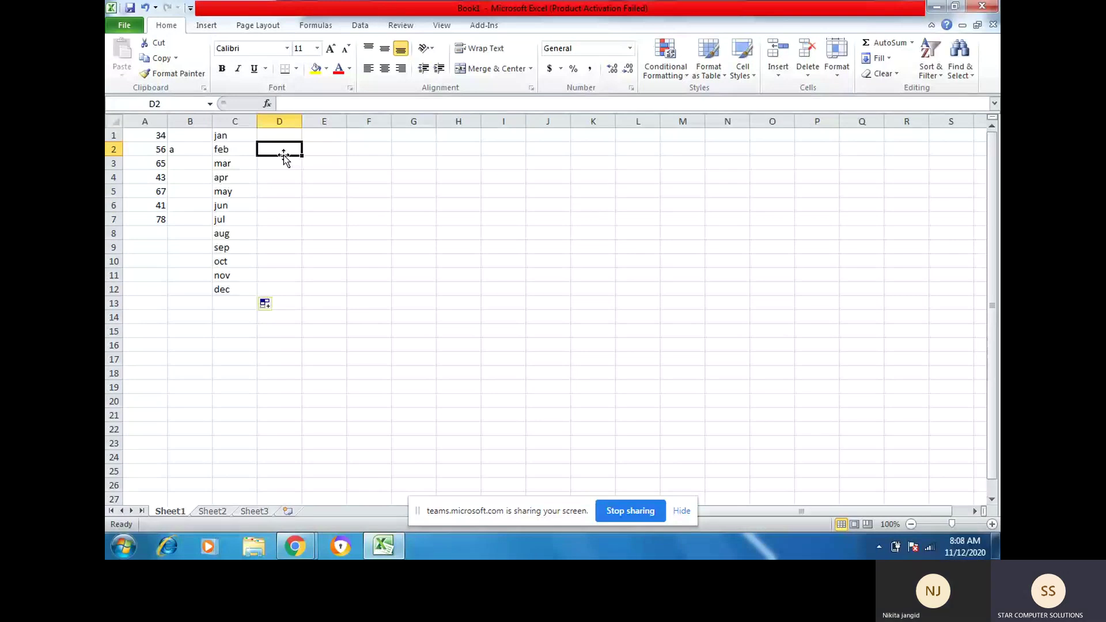
Step: Replace jan in C1 with the full name january
{"action": "left_click", "coordinate": [235, 136]}
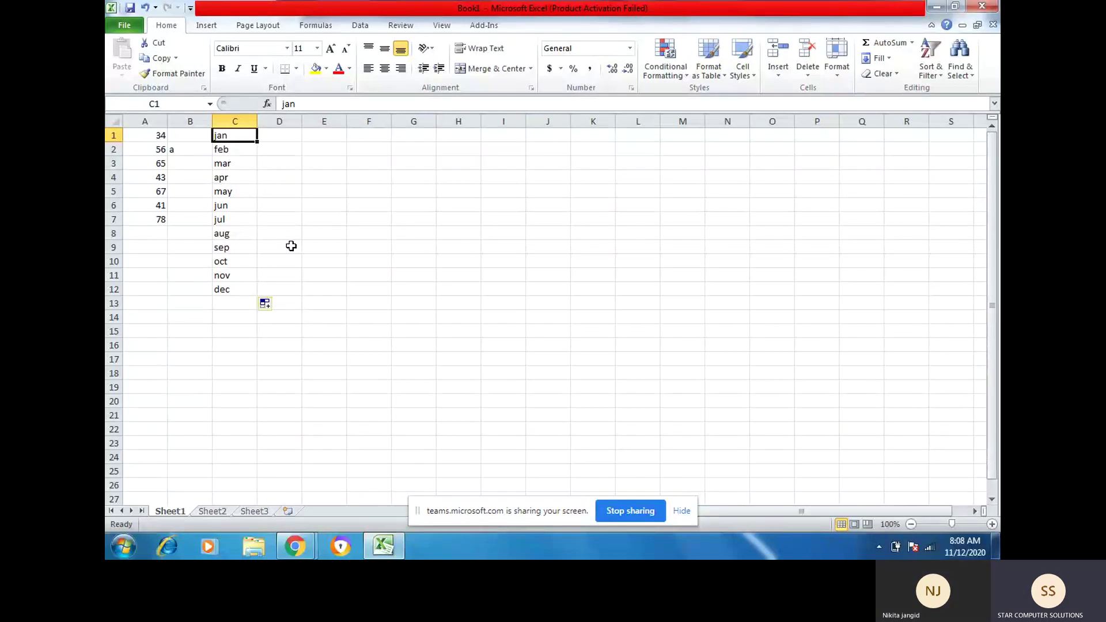
{"action": "type", "text": "janu"}
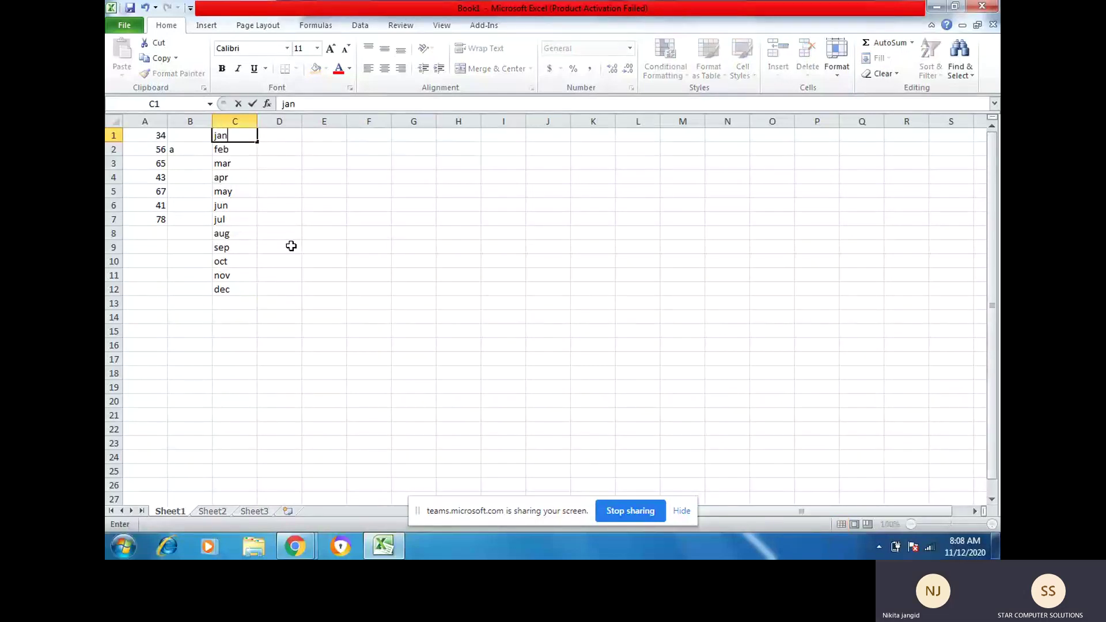
{"action": "type", "text": "ary"}
{"action": "key", "text": "Return"}
{"action": "key", "text": "Up"}
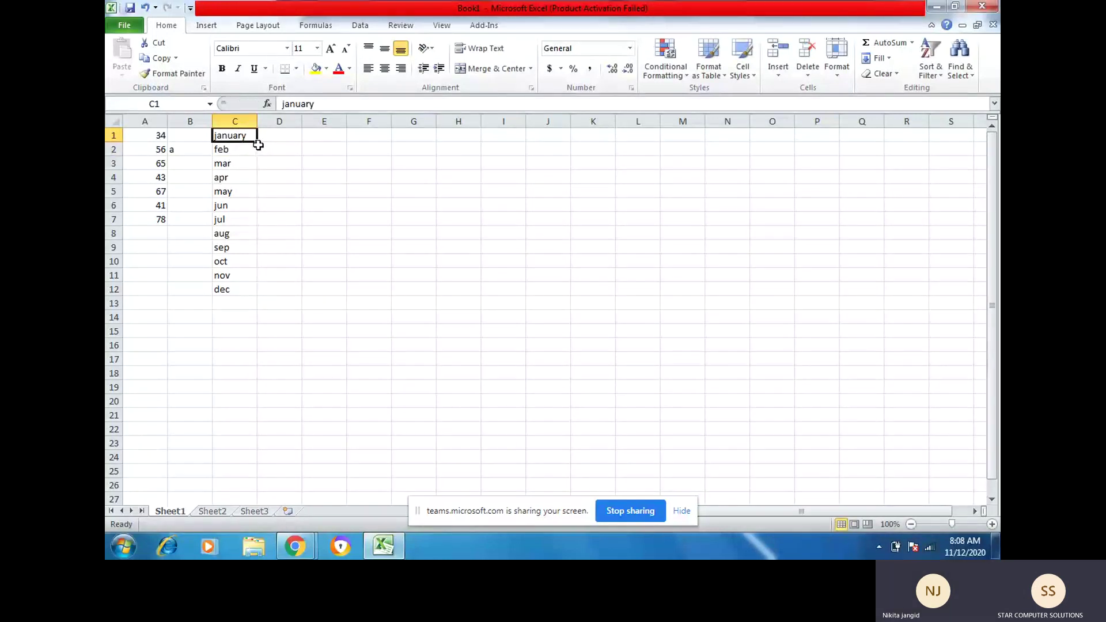
{"action": "left_click", "coordinate": [261, 138]}
{"action": "left_click", "coordinate": [245, 140]}
{"action": "left_click", "coordinate": [261, 146]}
{"action": "left_click", "coordinate": [249, 134]}
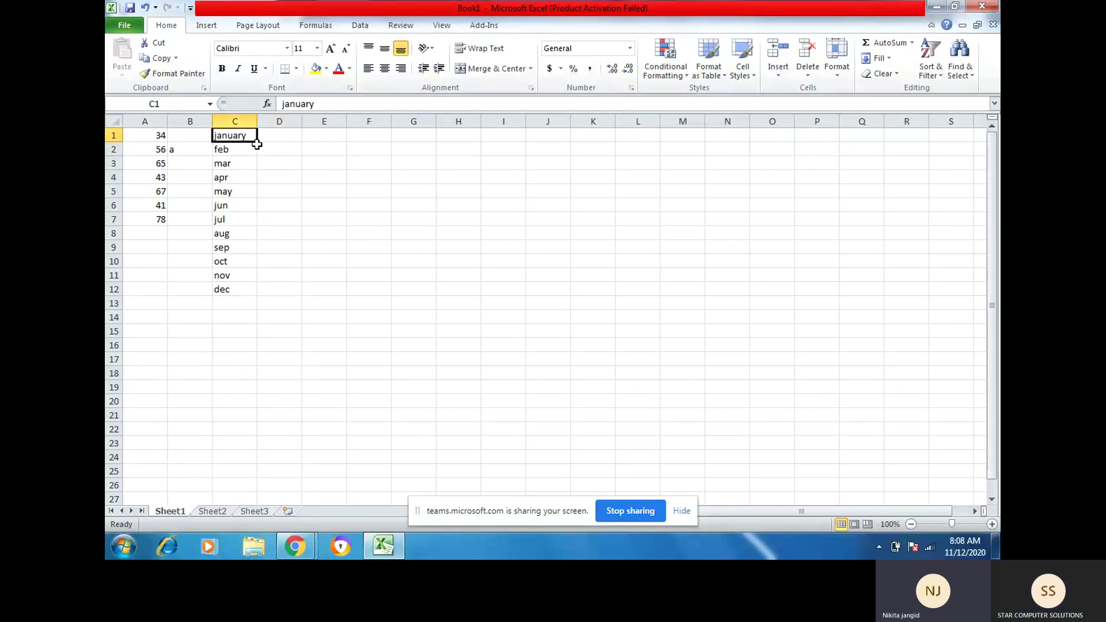
Step: Fill full month names down to december in C12, then clear C1:C12
{"action": "left_click_drag", "start_coordinate": [257, 145], "coordinate": [257, 280]}
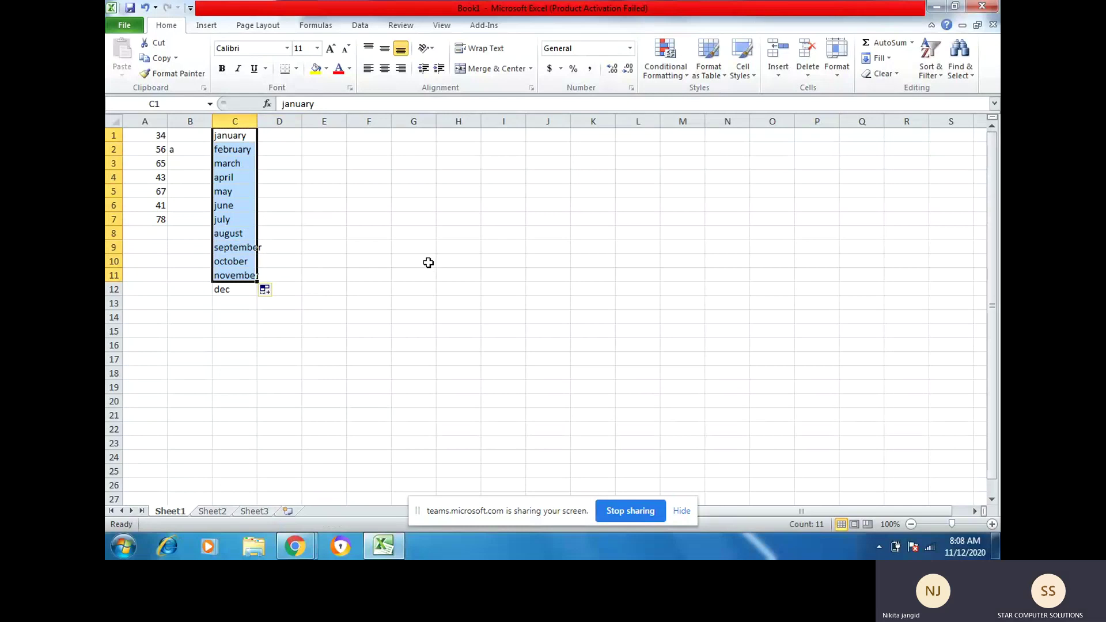
{"action": "left_click_drag", "start_coordinate": [257, 282], "coordinate": [260, 291]}
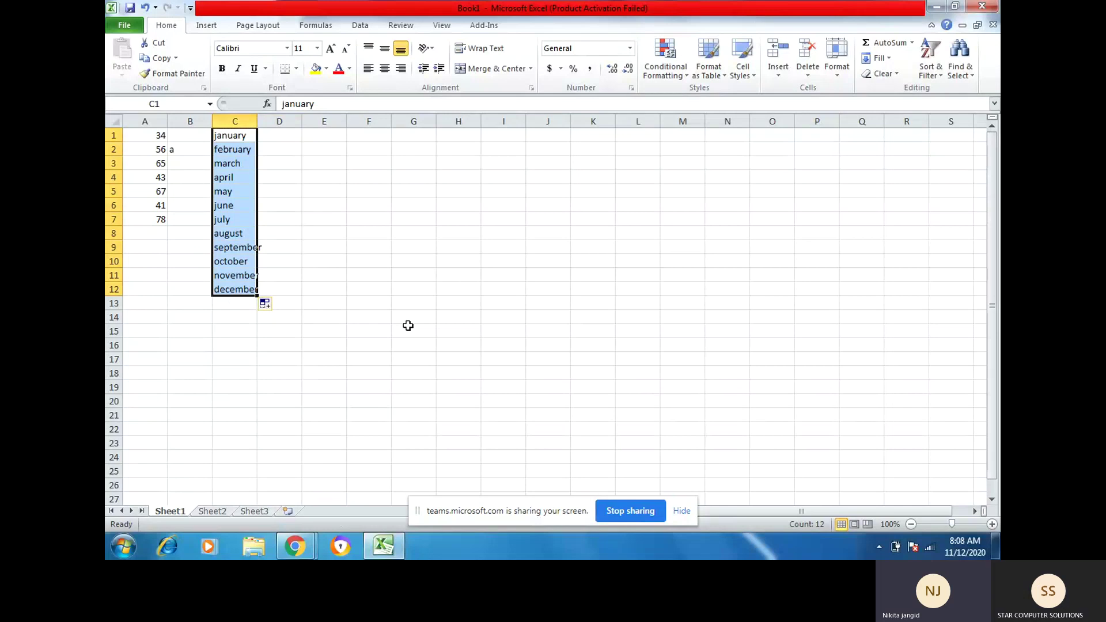
{"action": "key", "text": "Delete"}
{"action": "key", "text": "Up"}
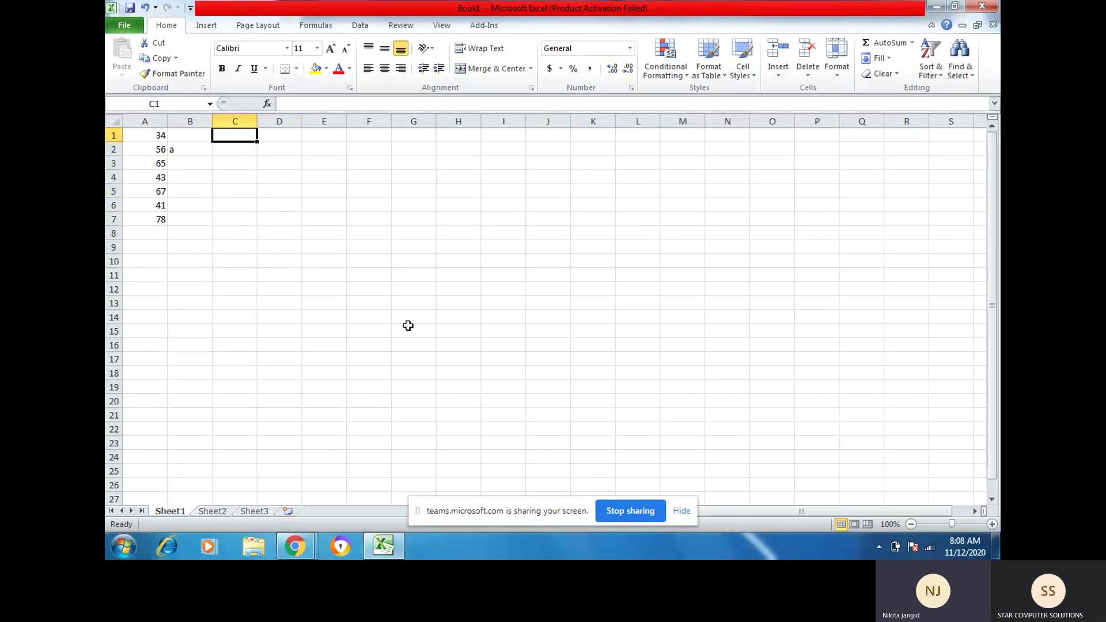
{"action": "type", "text": "1"}
{"action": "key", "text": "Tab"}
{"action": "type", "text": "2"}
{"action": "key", "text": "Tab"}
{"action": "key", "text": "Left"}
{"action": "key", "text": "Left"}
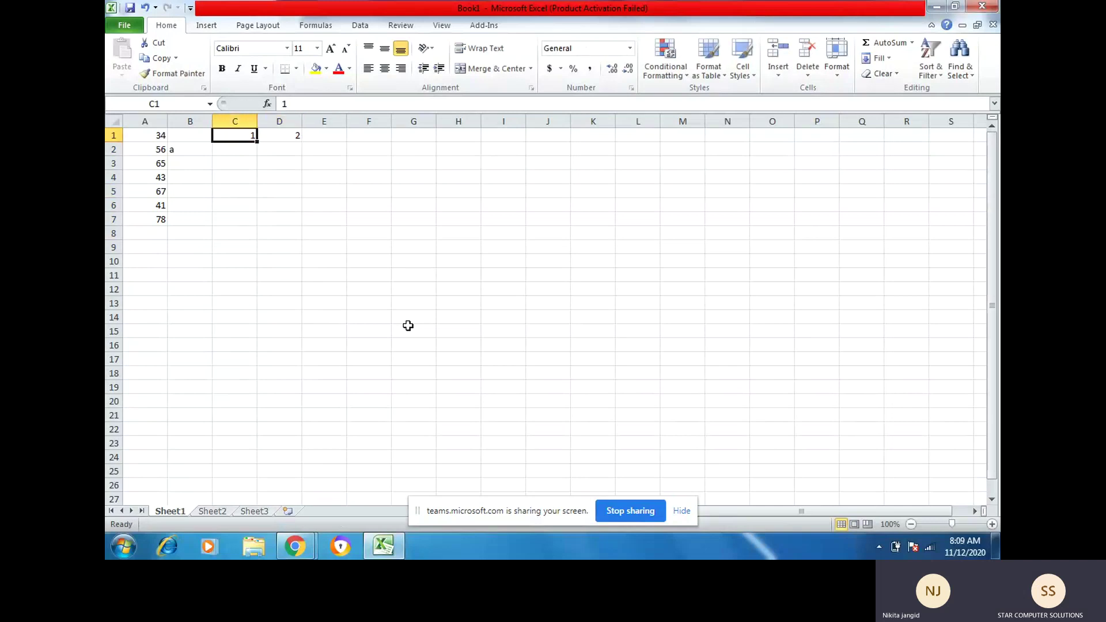
{"action": "key", "text": "shift+Right"}
{"action": "key", "text": "shift+Right"}
{"action": "key", "text": "shift+Right"}
{"action": "key", "text": "shift+Right"}
{"action": "key", "text": "shift+Right"}
{"action": "key", "text": "shift+Right"}
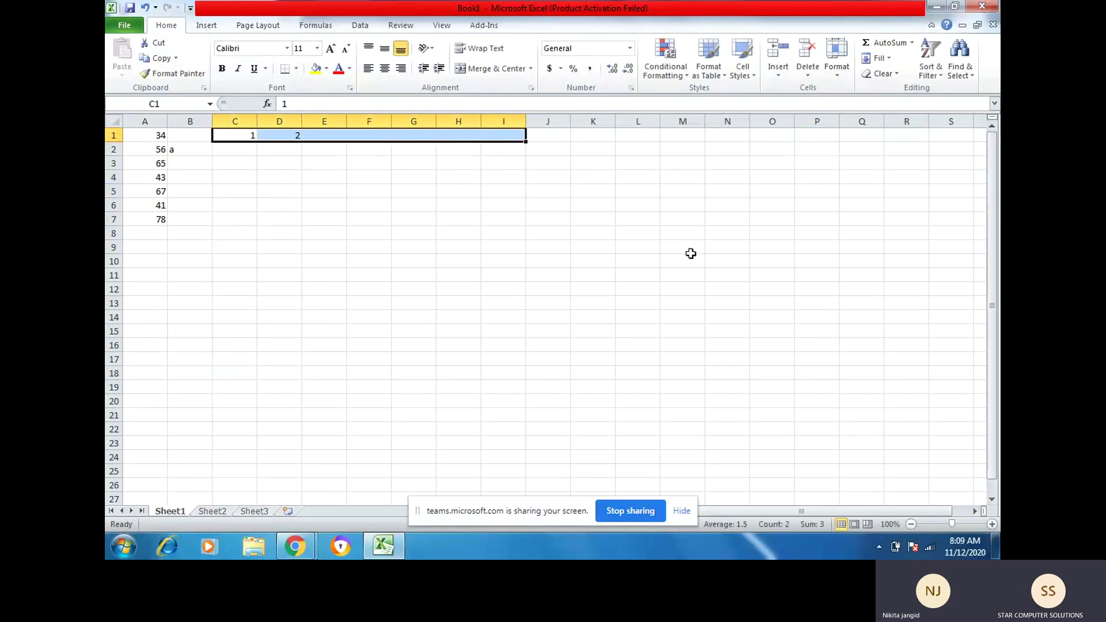
{"action": "left_click", "coordinate": [892, 60]}
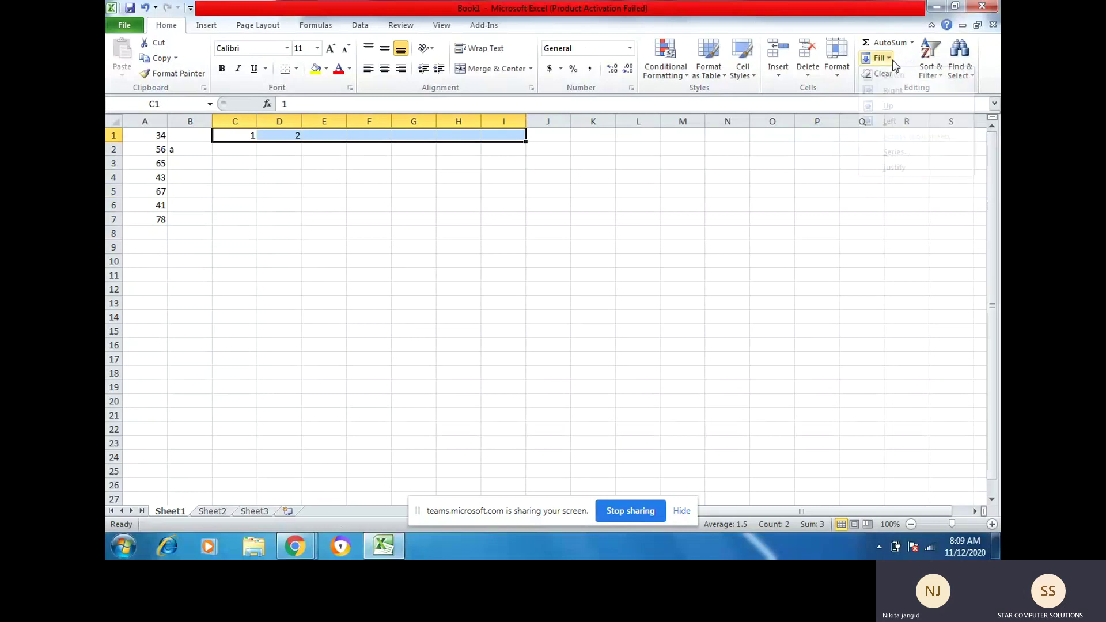
{"action": "left_click", "coordinate": [892, 60]}
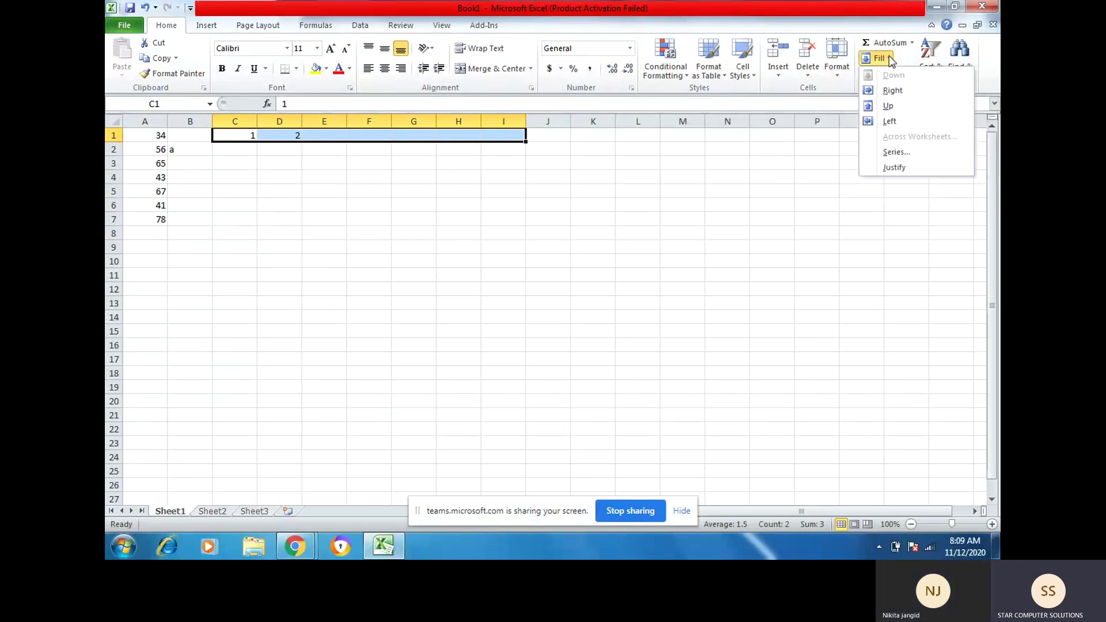
{"action": "left_click", "coordinate": [896, 153]}
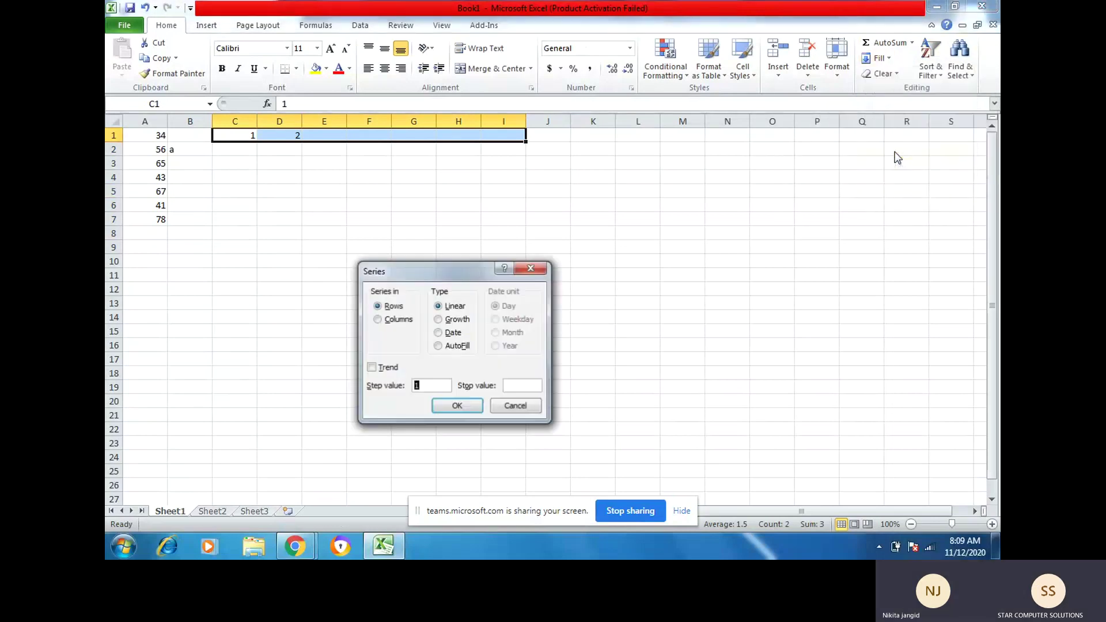
{"action": "left_click", "coordinate": [521, 385]}
{"action": "type", "text": "10"}
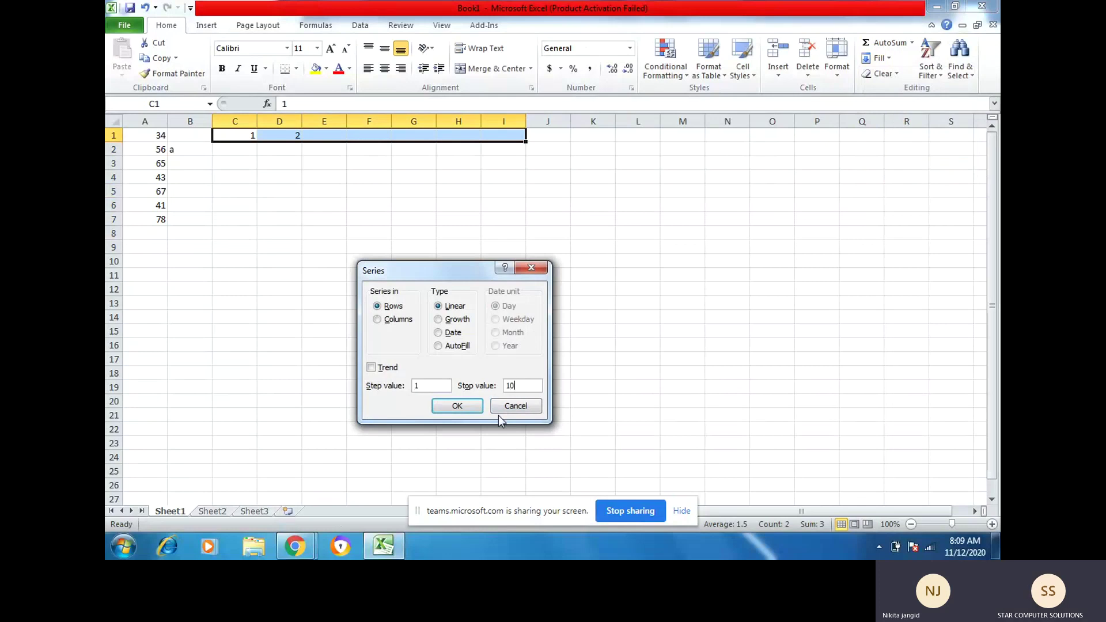
{"action": "left_click", "coordinate": [466, 410]}
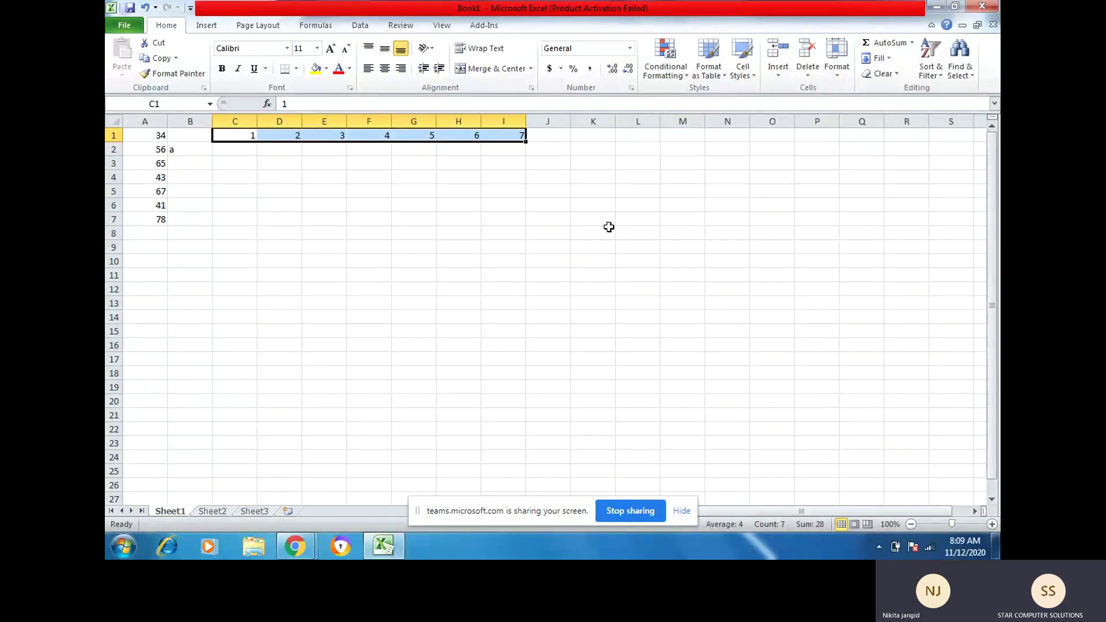
{"action": "key", "text": "Delete"}
{"action": "key", "text": "Left"}
{"action": "key", "text": "Right"}
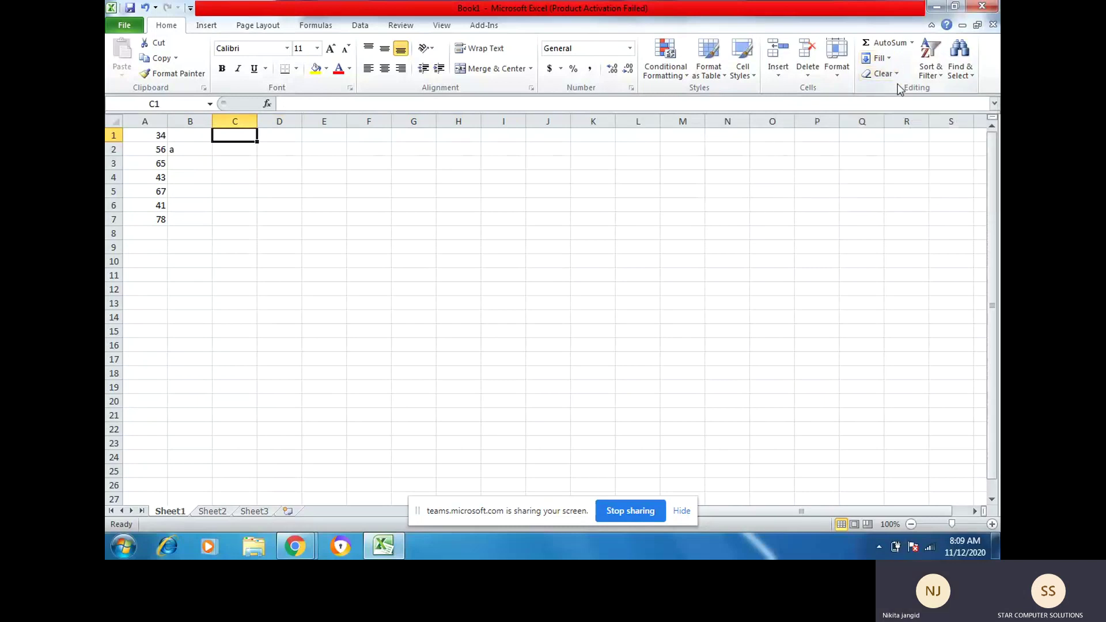
Step: Delete the seven numbers and the letter 'a' from A1:B7
{"action": "left_click", "coordinate": [899, 75]}
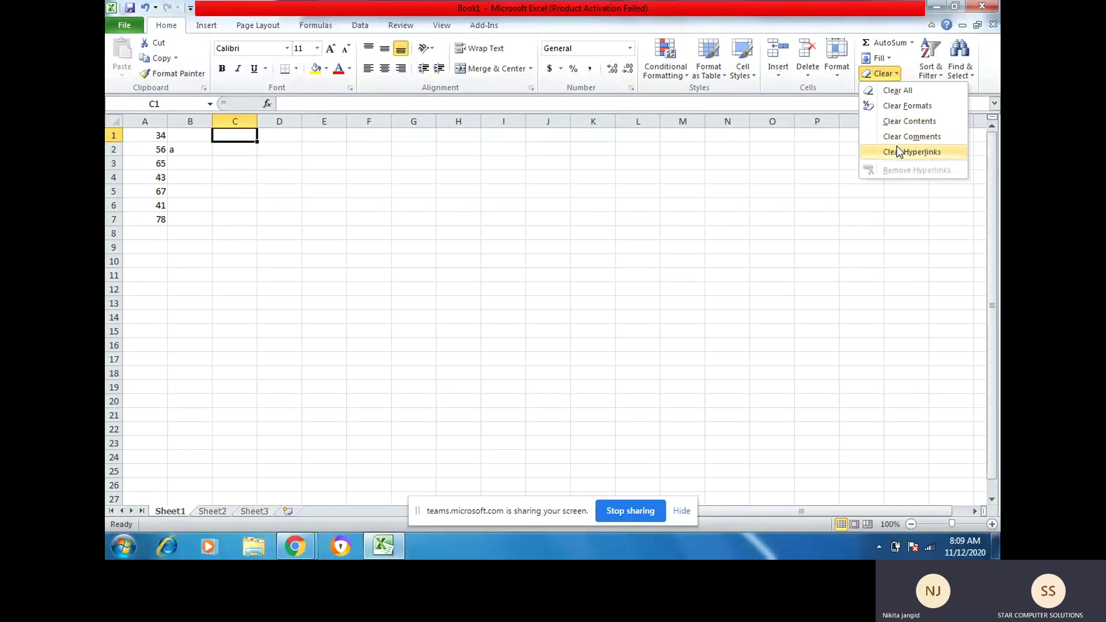
{"action": "left_click", "coordinate": [238, 151]}
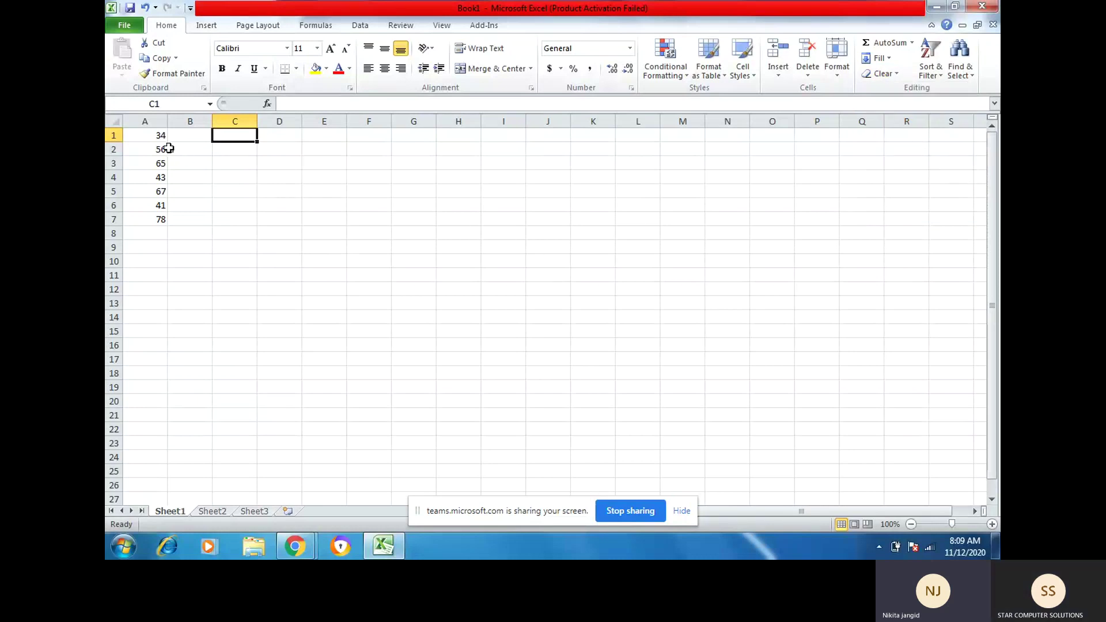
{"action": "left_click_drag", "start_coordinate": [144, 136], "coordinate": [193, 216]}
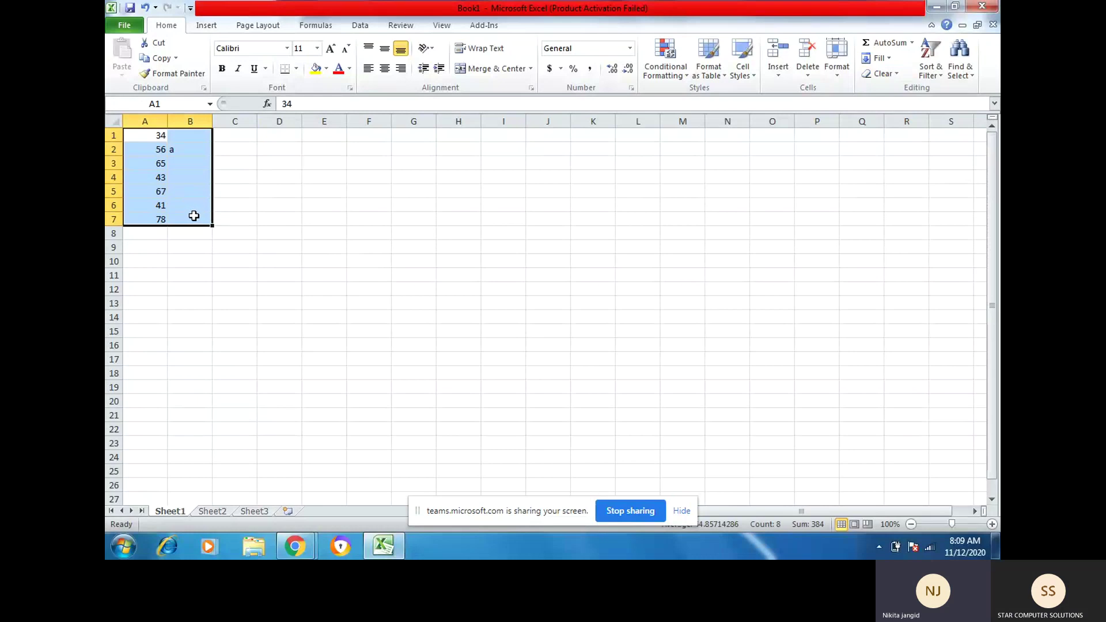
{"action": "key", "text": "Delete"}
{"action": "key", "text": "Left"}
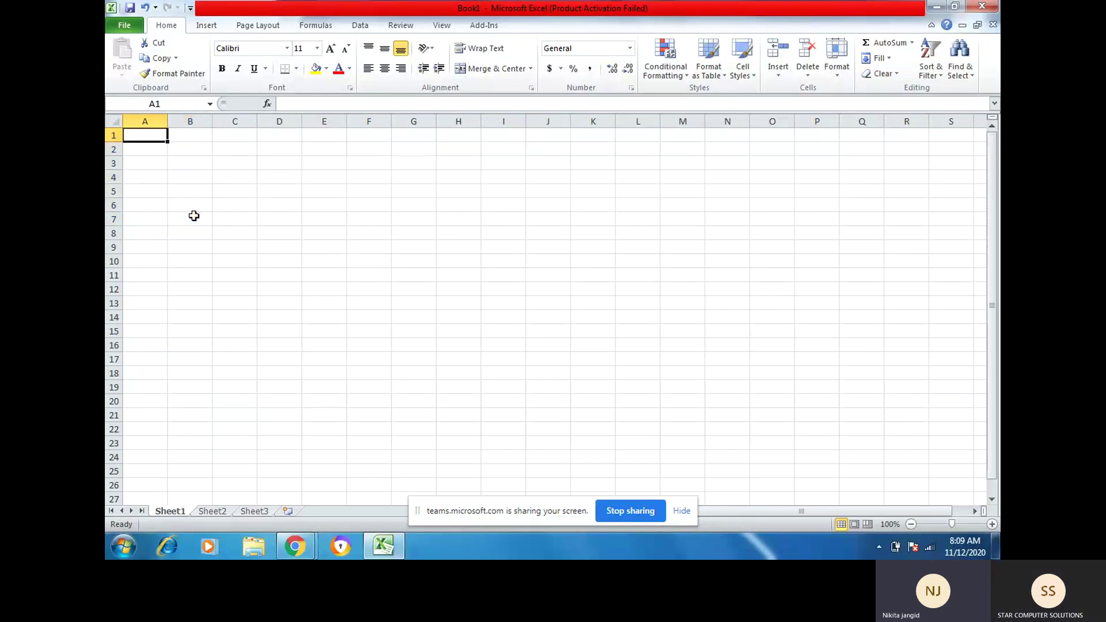
Step: Enter 'city' in A1 and jaipur, kota, jaipur, ajmer in A2:A5, fixing ajmer's spelling
{"action": "type", "text": "city"}
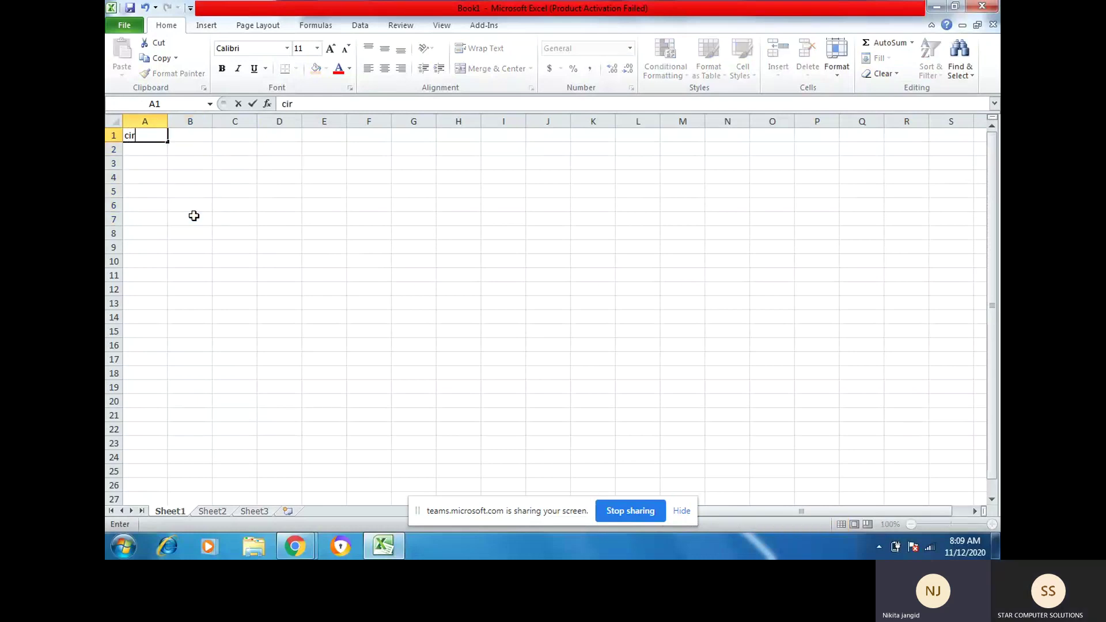
{"action": "key", "text": "Return"}
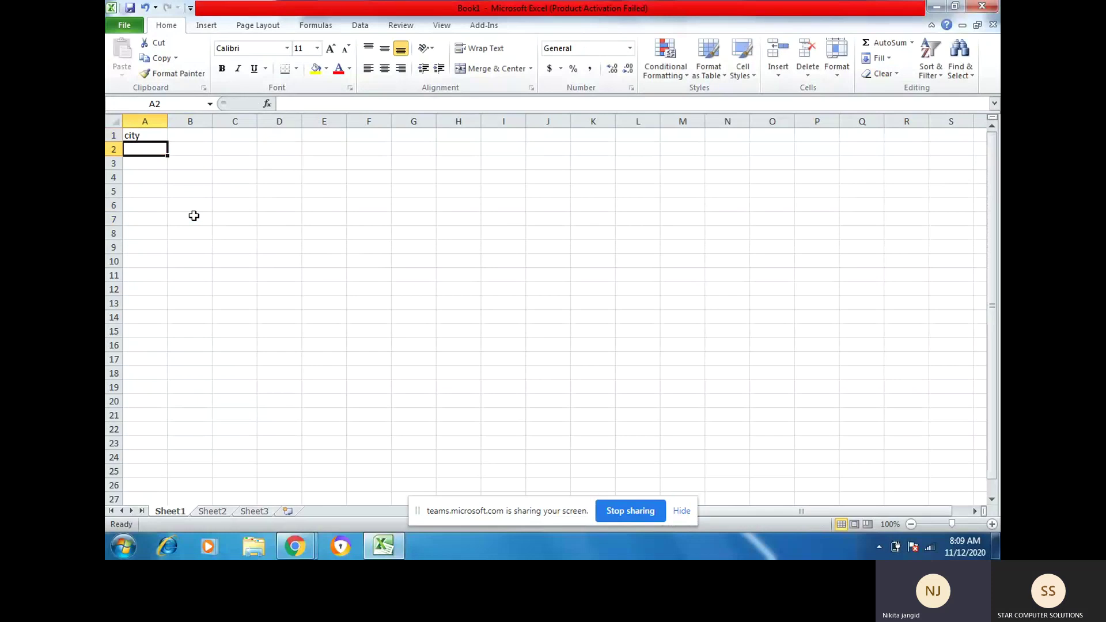
{"action": "type", "text": "jaipur"}
{"action": "key", "text": "Return"}
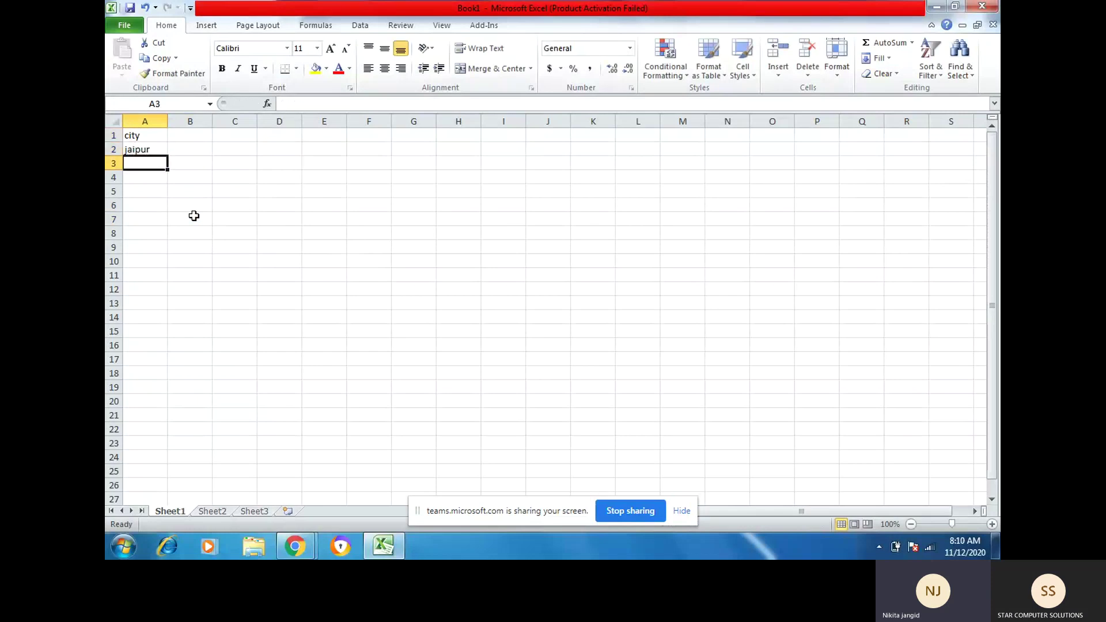
{"action": "type", "text": "kota"}
{"action": "key", "text": "Return"}
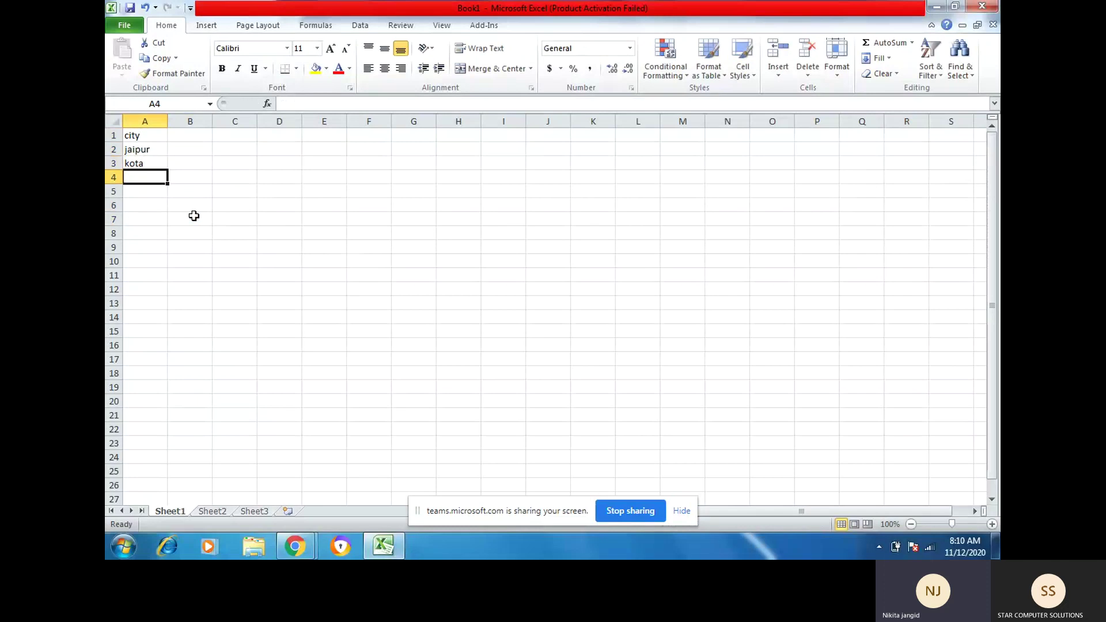
{"action": "type", "text": "jaipur"}
{"action": "key", "text": "Return"}
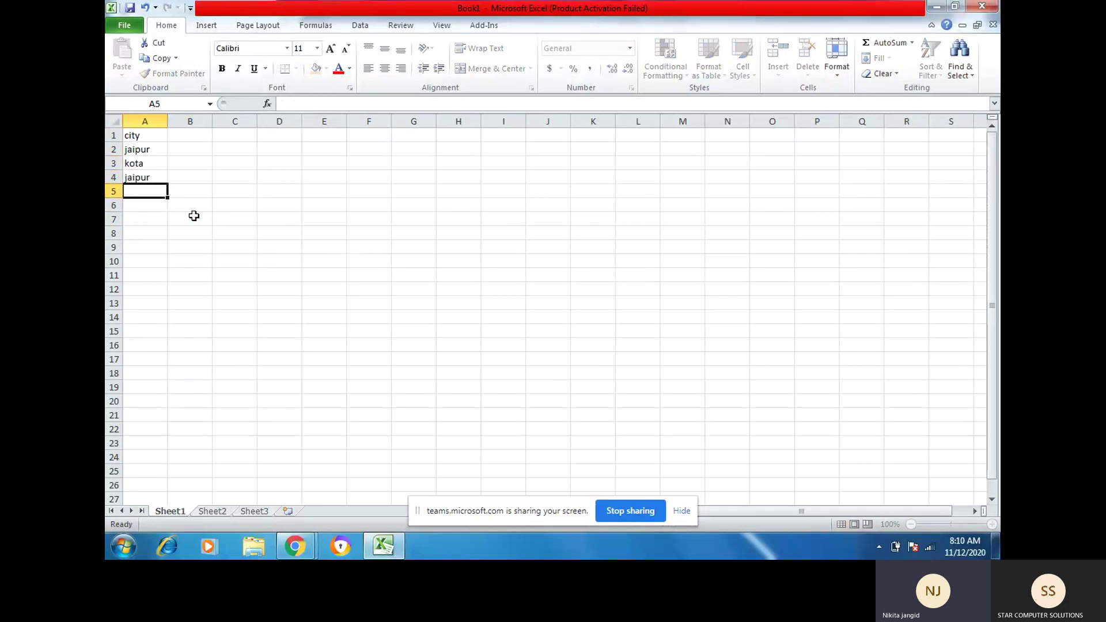
{"action": "type", "text": "ajamer"}
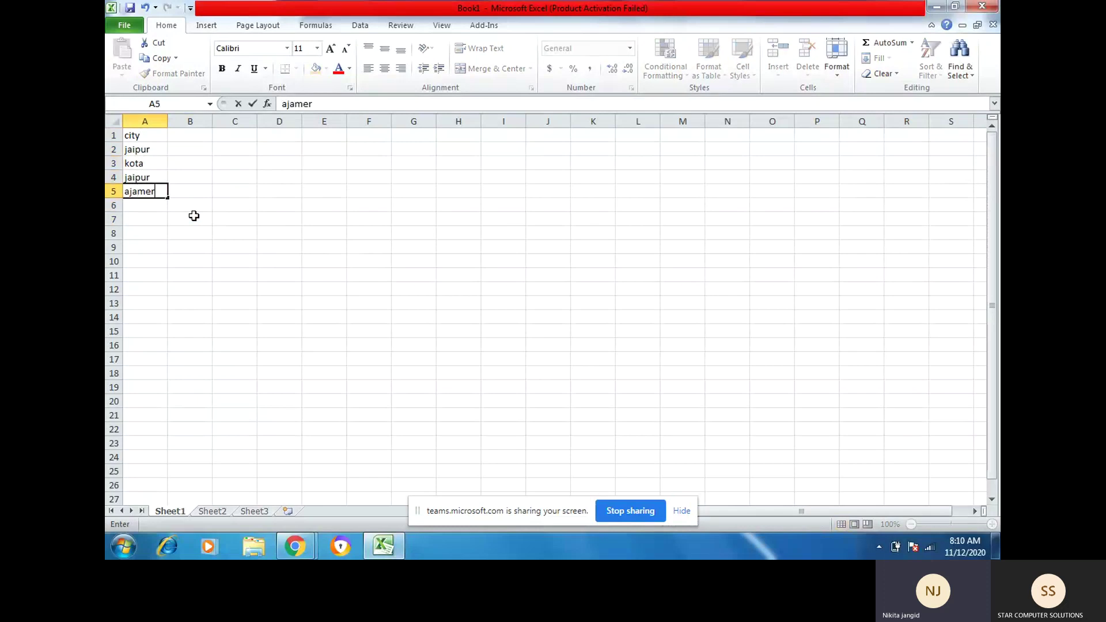
{"action": "key", "text": "Return"}
{"action": "key", "text": "Up"}
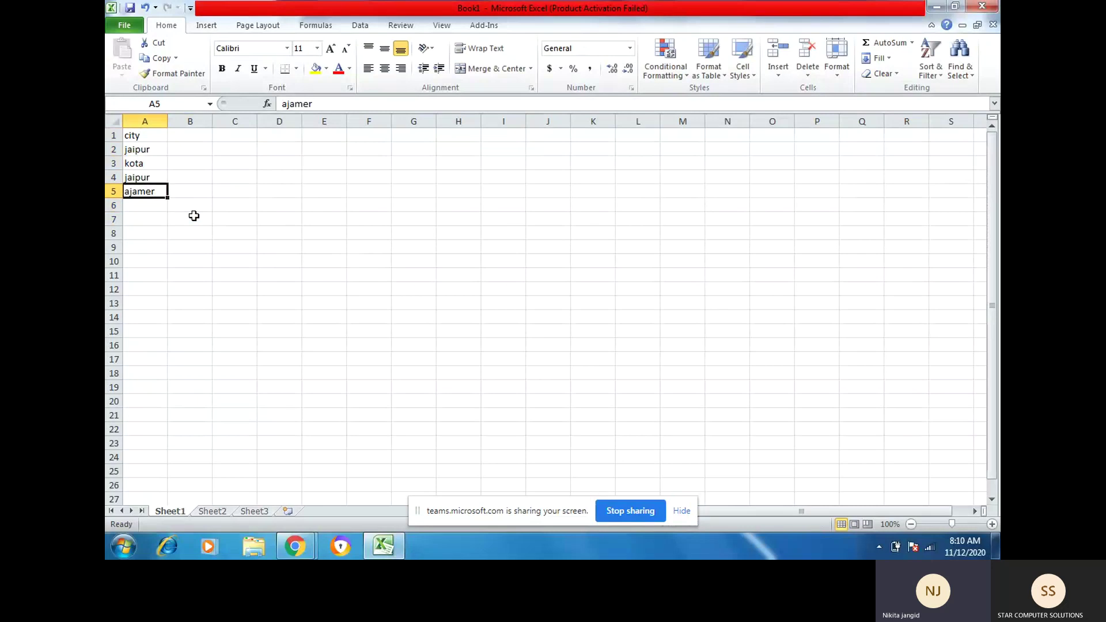
{"action": "type", "text": "ajm"}
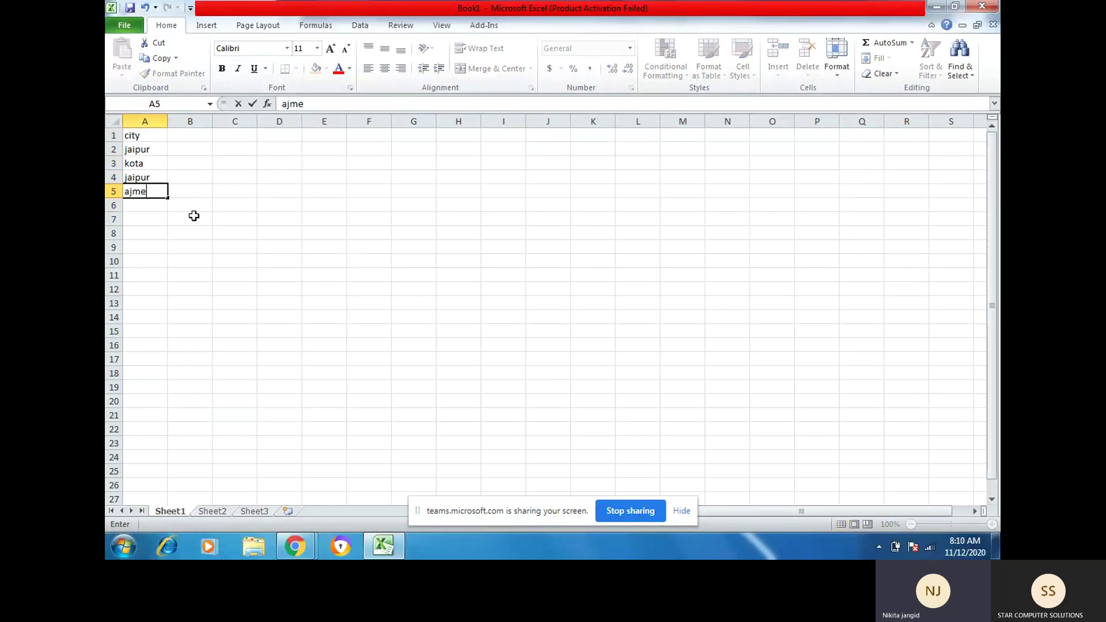
{"action": "key", "text": "Return"}
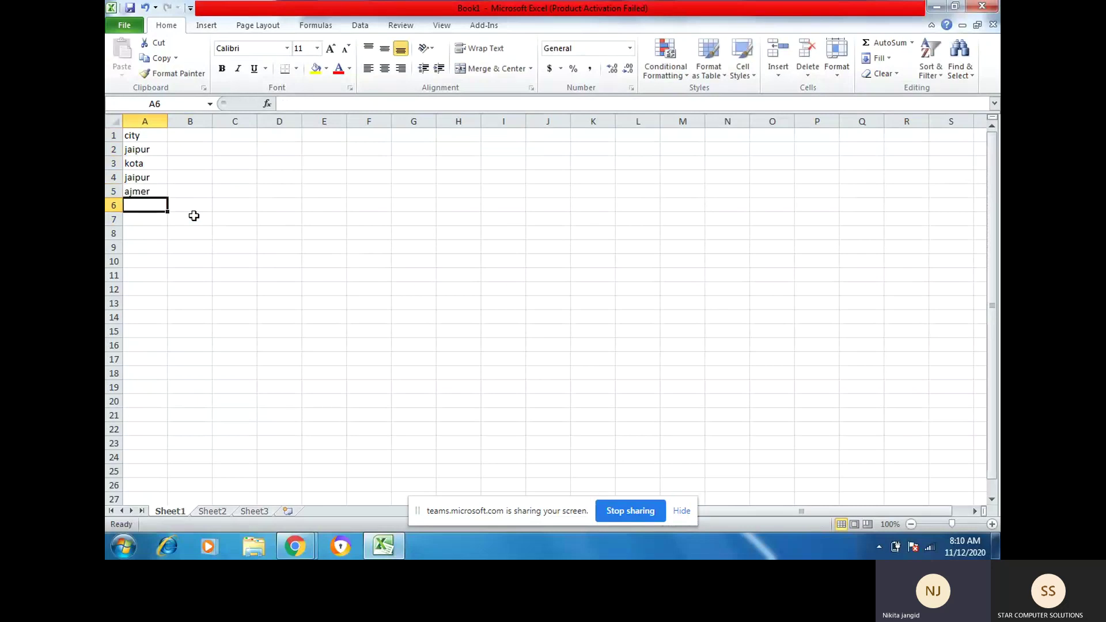
Step: Add kota, jaipur and ajmer to A6:A8
{"action": "type", "text": "kota"}
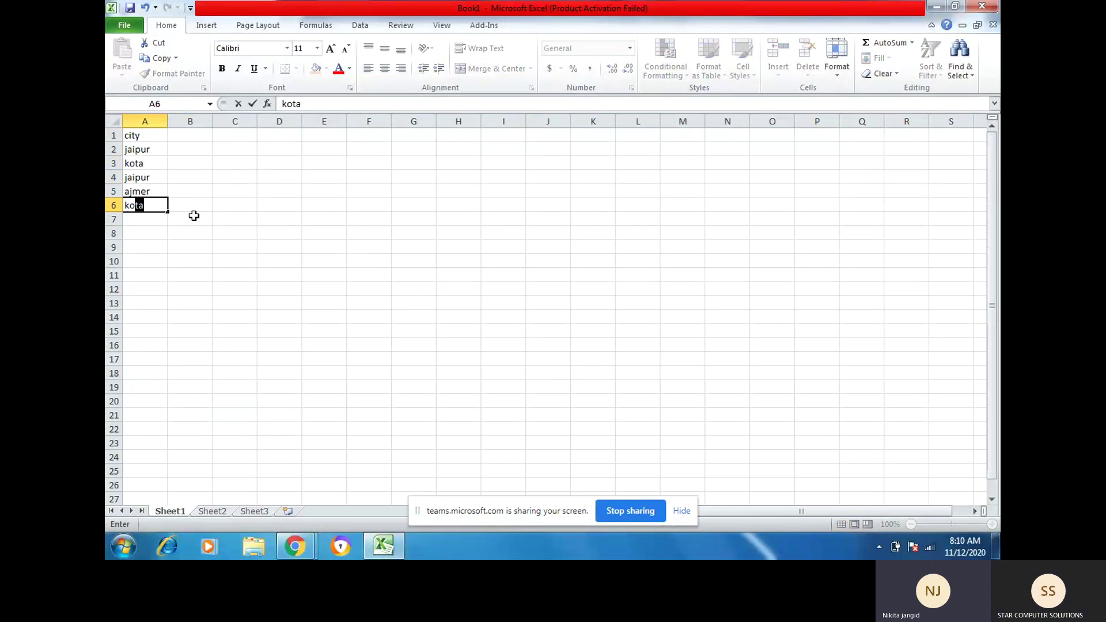
{"action": "key", "text": "Return"}
{"action": "type", "text": "jaipur"}
{"action": "key", "text": "Return"}
{"action": "type", "text": "a"}
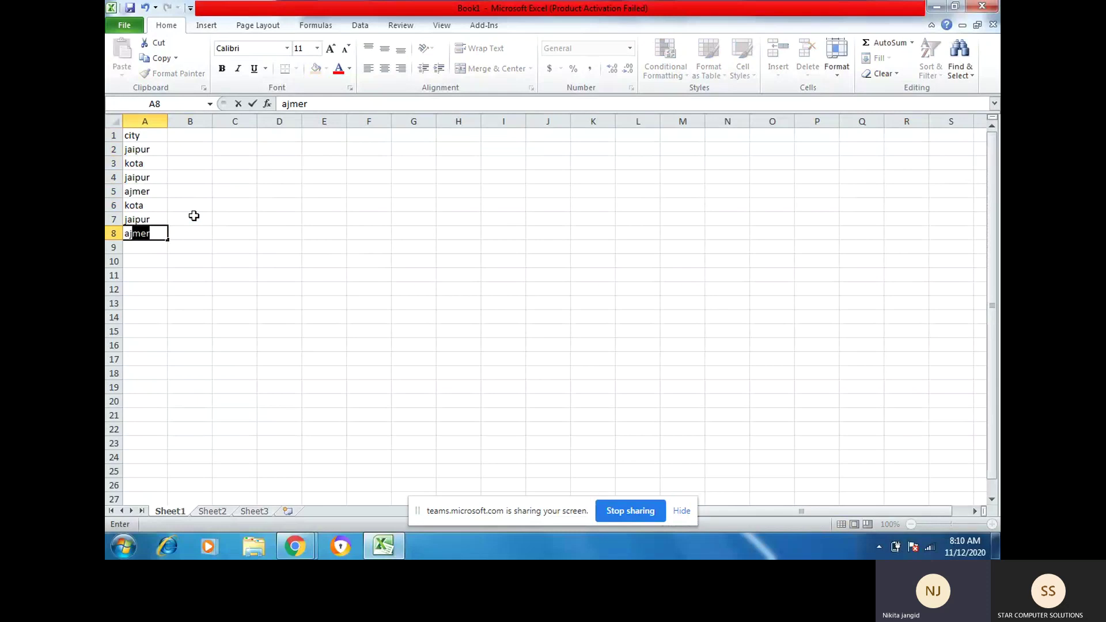
{"action": "type", "text": "j"}
{"action": "key", "text": "Return"}
{"action": "key", "text": "Up"}
{"action": "key", "text": "Up"}
{"action": "key", "text": "Up"}
{"action": "key", "text": "Up"}
{"action": "key", "text": "Up"}
{"action": "key", "text": "Up"}
{"action": "key", "text": "Up"}
{"action": "key", "text": "Up"}
Step: Put a 'name' heading in B1 and a first name in each of B2:B5
{"action": "key", "text": "Right"}
{"action": "type", "text": "name"}
{"action": "key", "text": "Return"}
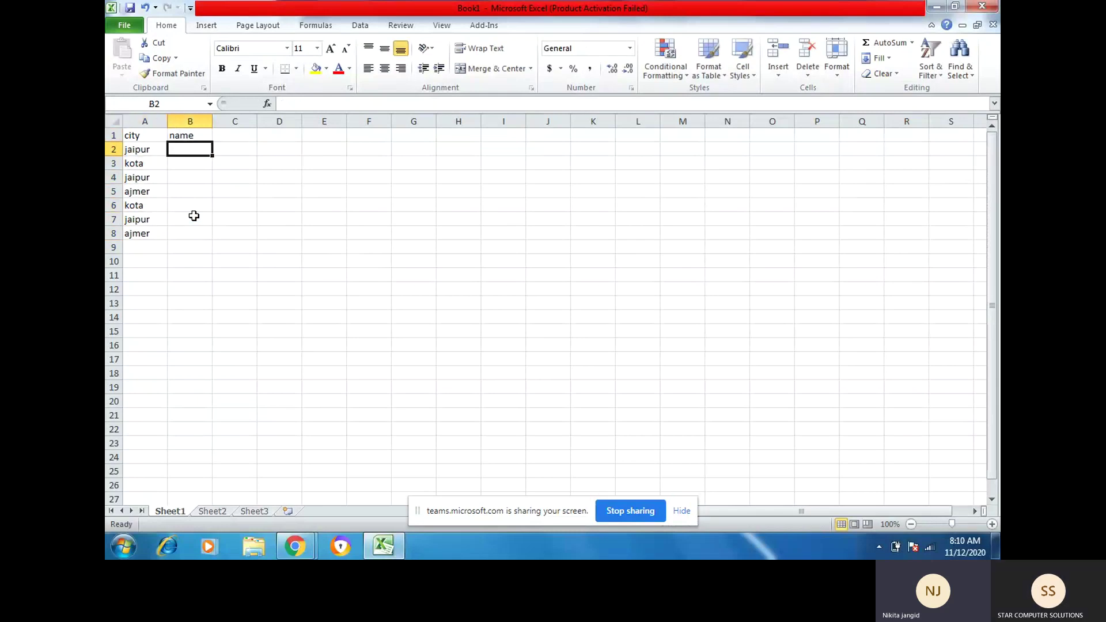
{"action": "type", "text": "alok"}
{"action": "key", "text": "Return"}
{"action": "type", "text": "jay"}
{"action": "key", "text": "Return"}
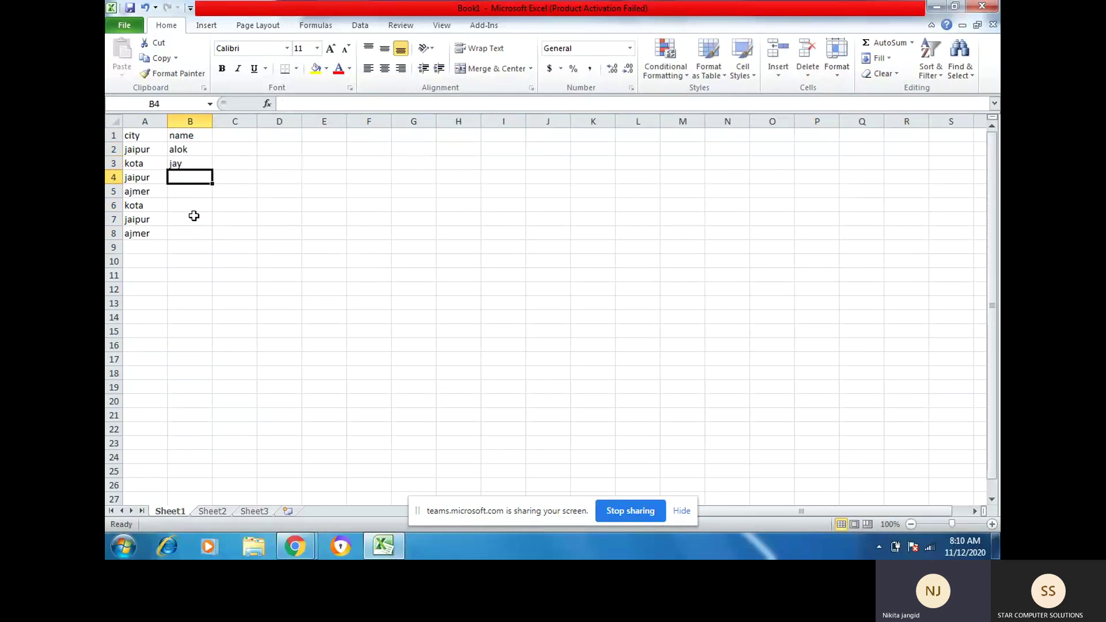
{"action": "type", "text": "vijay"}
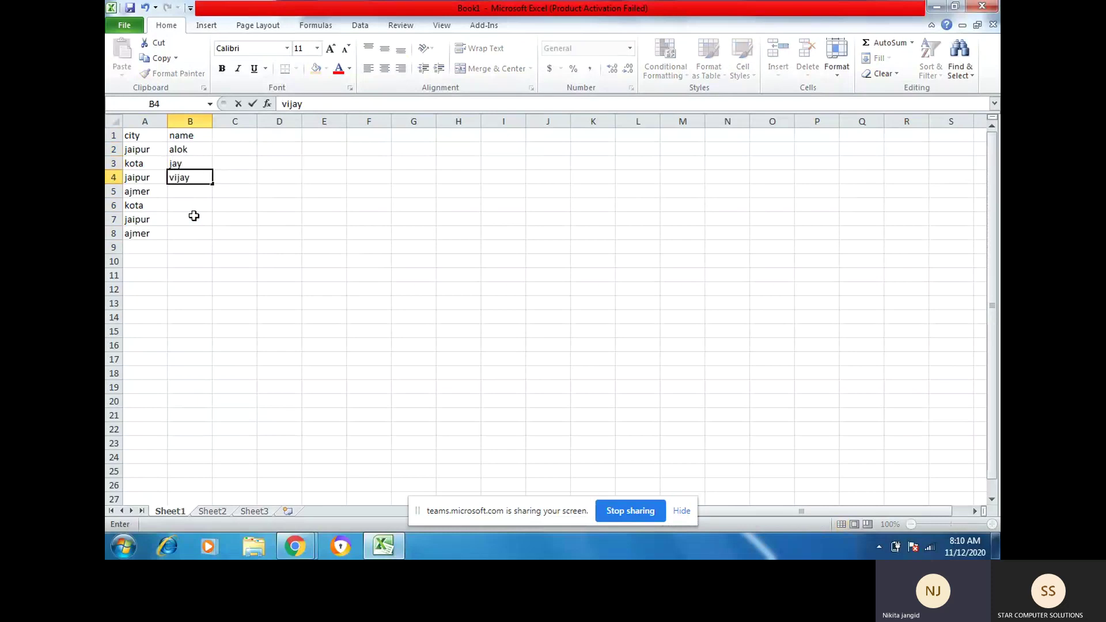
{"action": "key", "text": "Return"}
{"action": "type", "text": "rah"}
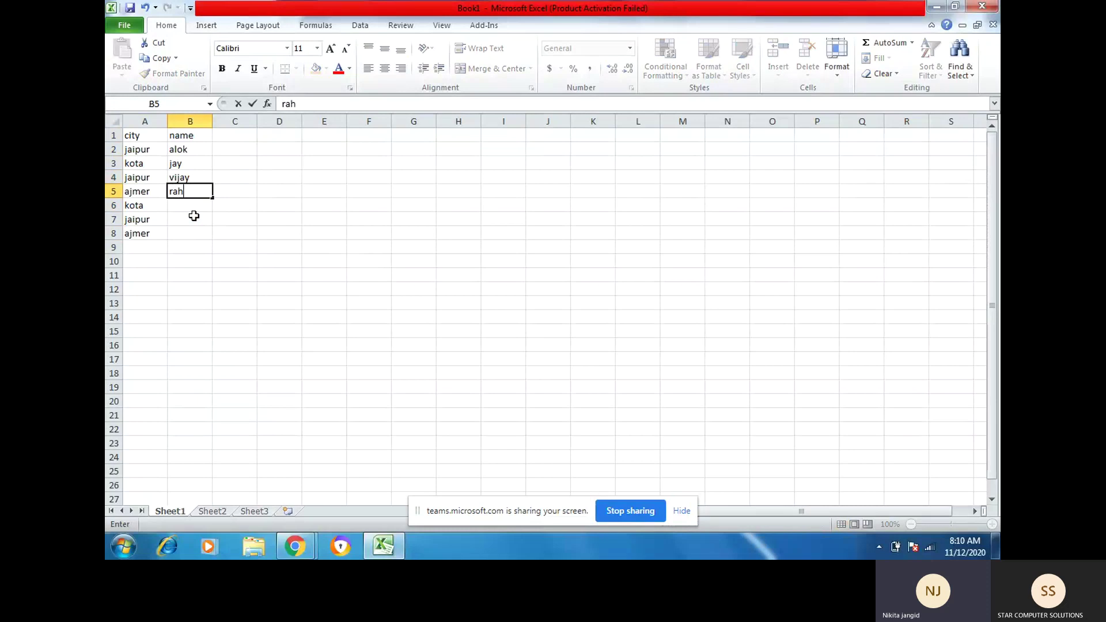
{"action": "type", "text": "ul"}
{"action": "key", "text": "Return"}
Step: Enter first names for the remaining three rows, B6:B8
{"action": "type", "text": "kapil"}
{"action": "key", "text": "Return"}
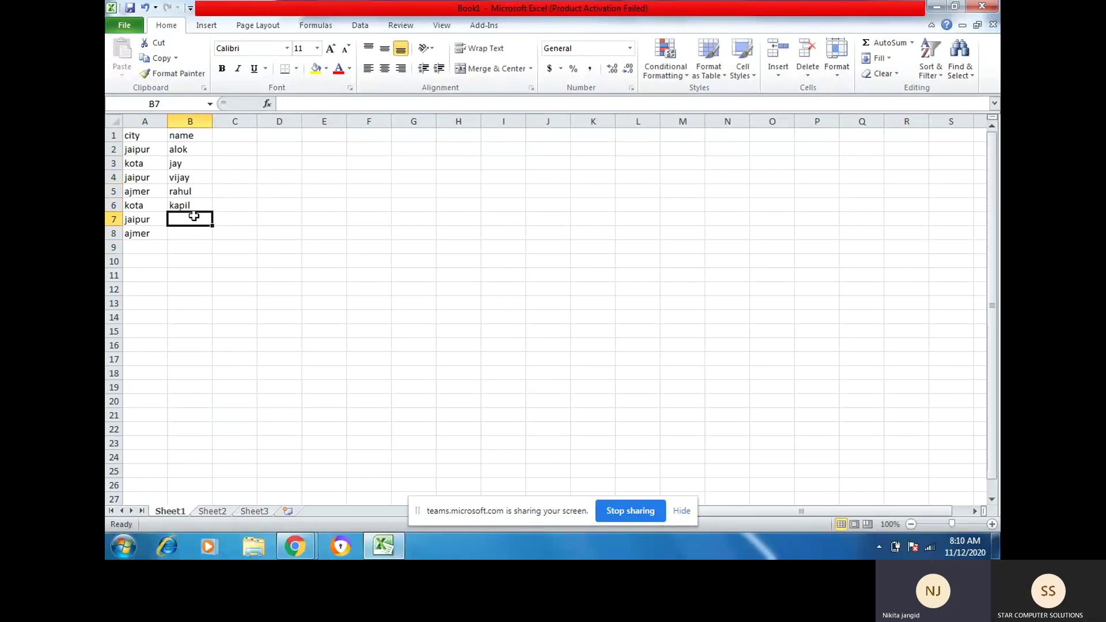
{"action": "type", "text": "dinesh"}
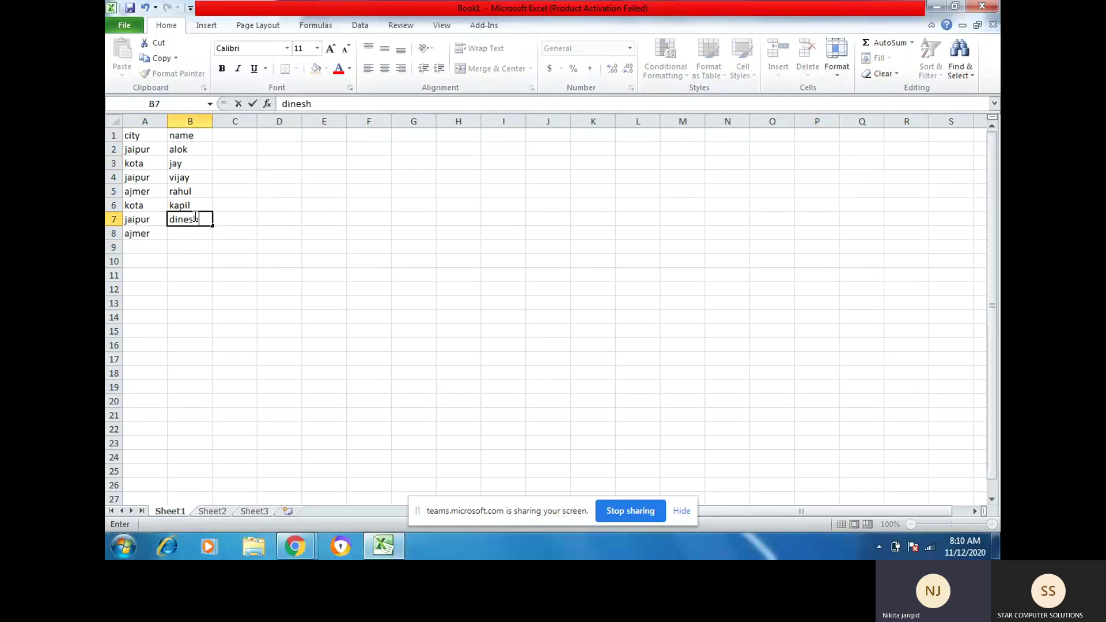
{"action": "key", "text": "Return"}
{"action": "type", "text": "m"}
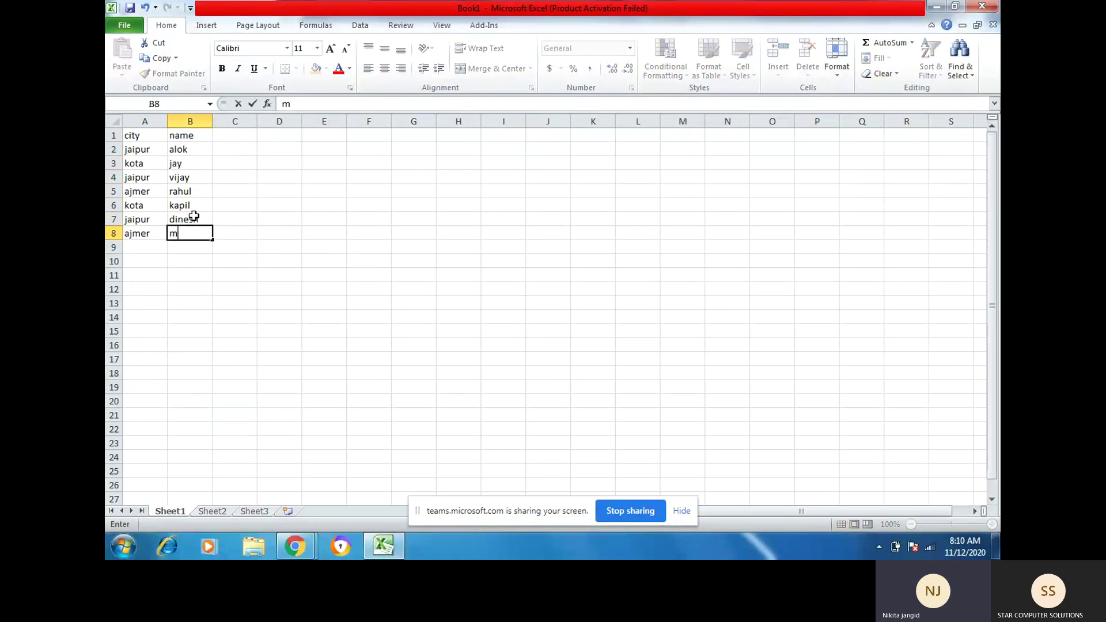
{"action": "type", "text": "eenu"}
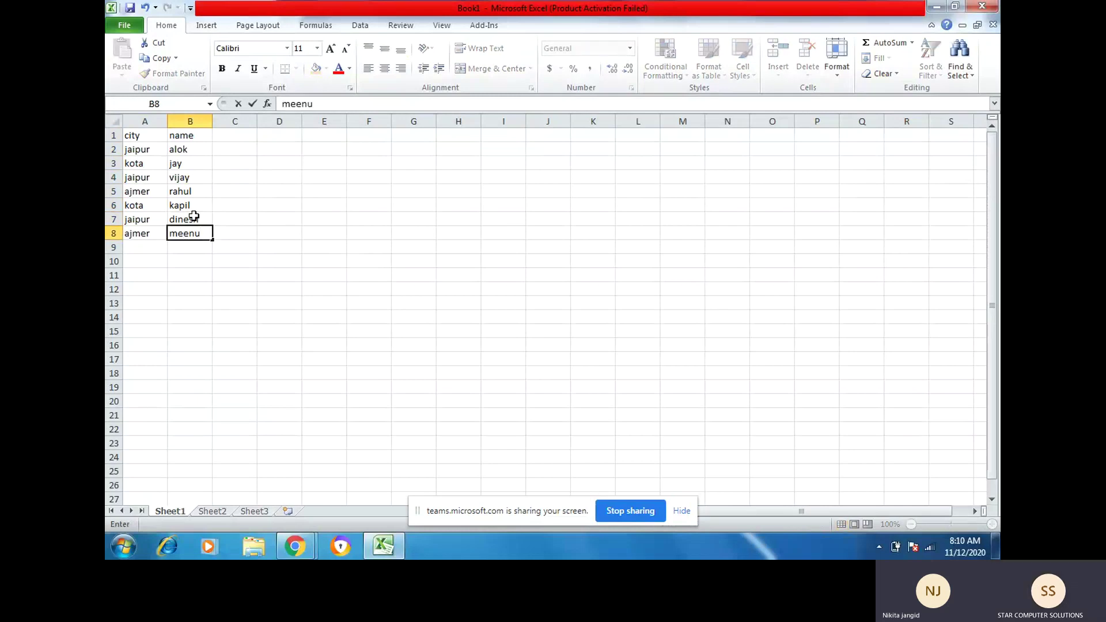
{"action": "key", "text": "Up"}
{"action": "key", "text": "Up"}
{"action": "key", "text": "Up"}
{"action": "key", "text": "Up"}
{"action": "key", "text": "Up"}
{"action": "key", "text": "Up"}
{"action": "key", "text": "Up"}
{"action": "key", "text": "Left"}
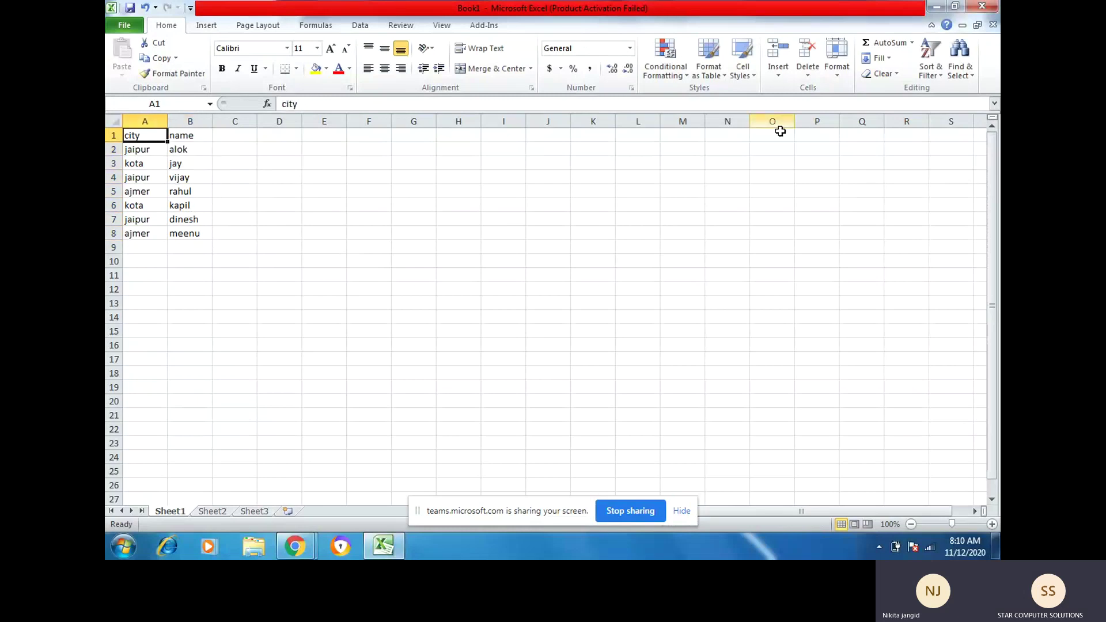
Step: Undo the A-to-Z sort that moved the header into the data, then open the Sort dialog
{"action": "left_click", "coordinate": [931, 67]}
{"action": "left_click", "coordinate": [925, 90]}
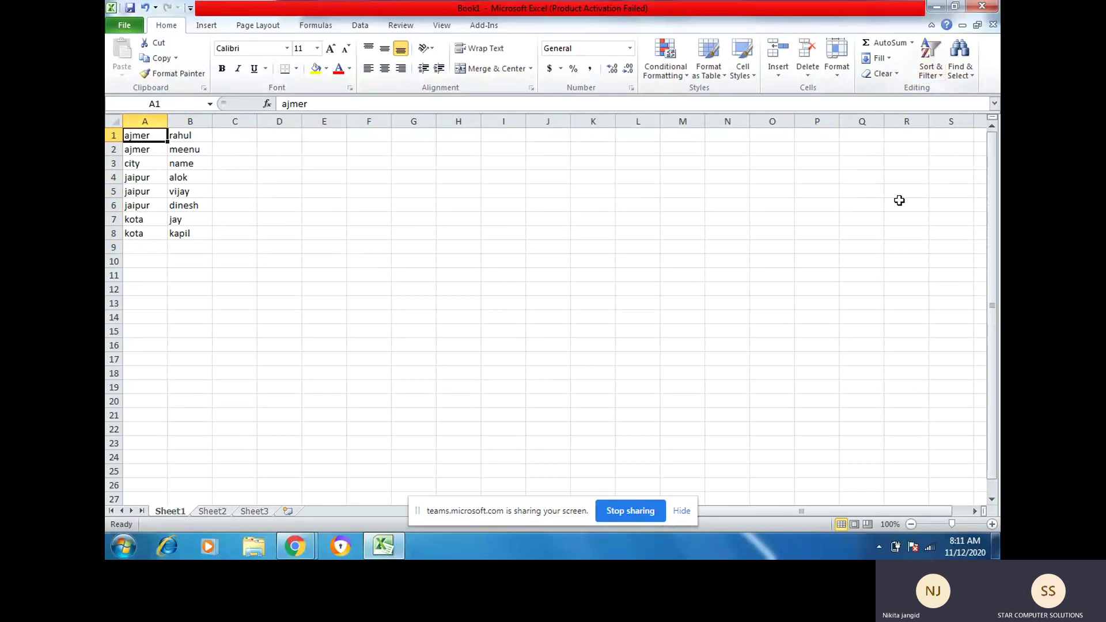
{"action": "key", "text": "ctrl+z"}
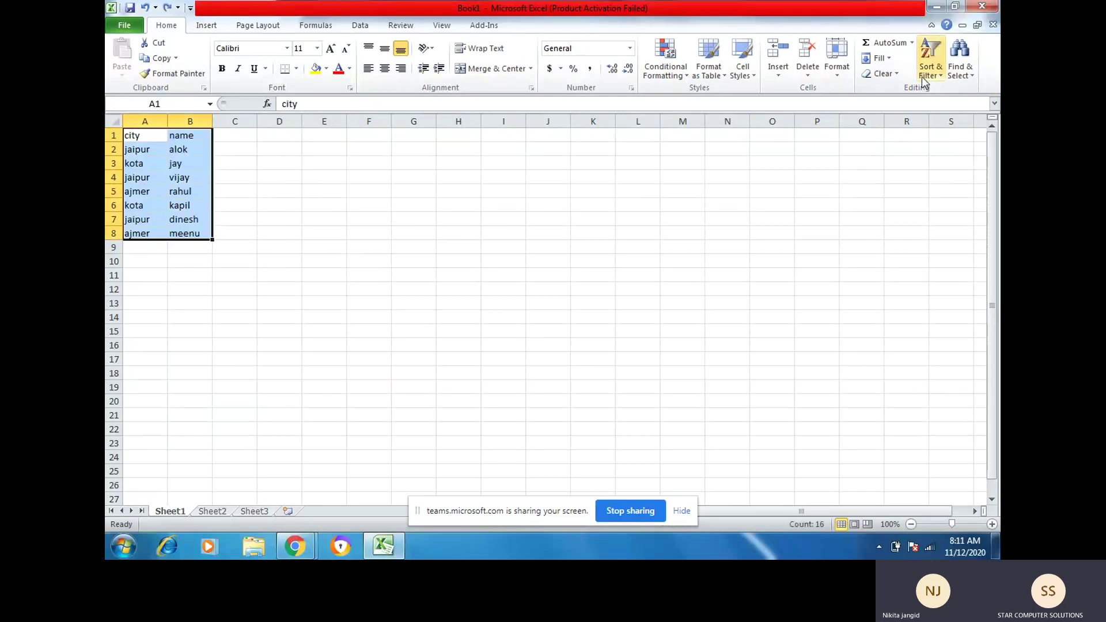
{"action": "left_click", "coordinate": [924, 75]}
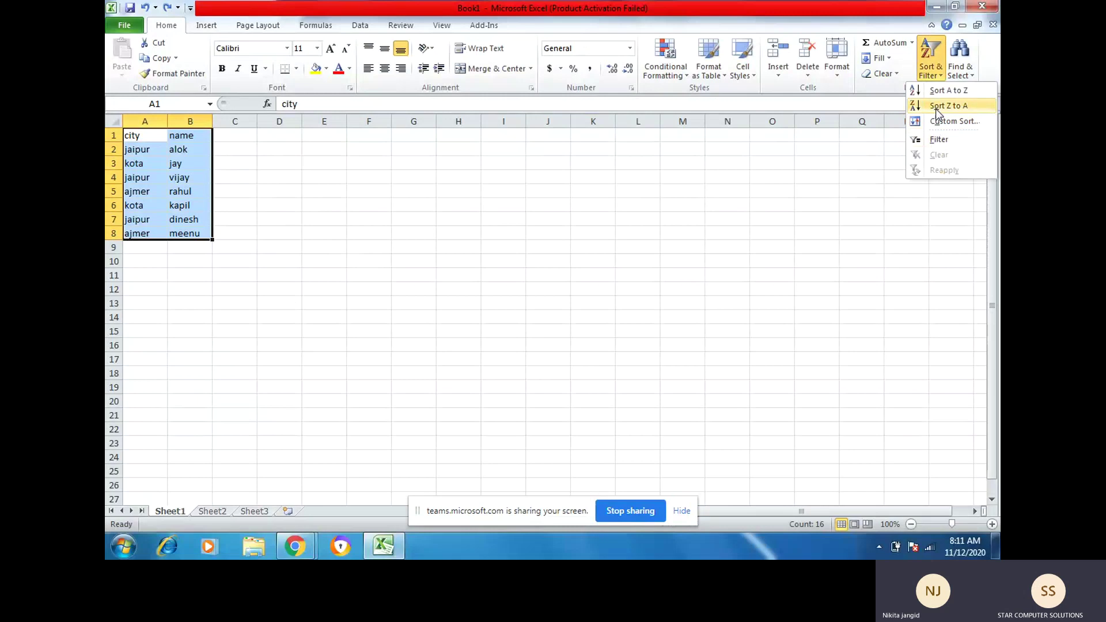
{"action": "left_click", "coordinate": [938, 122]}
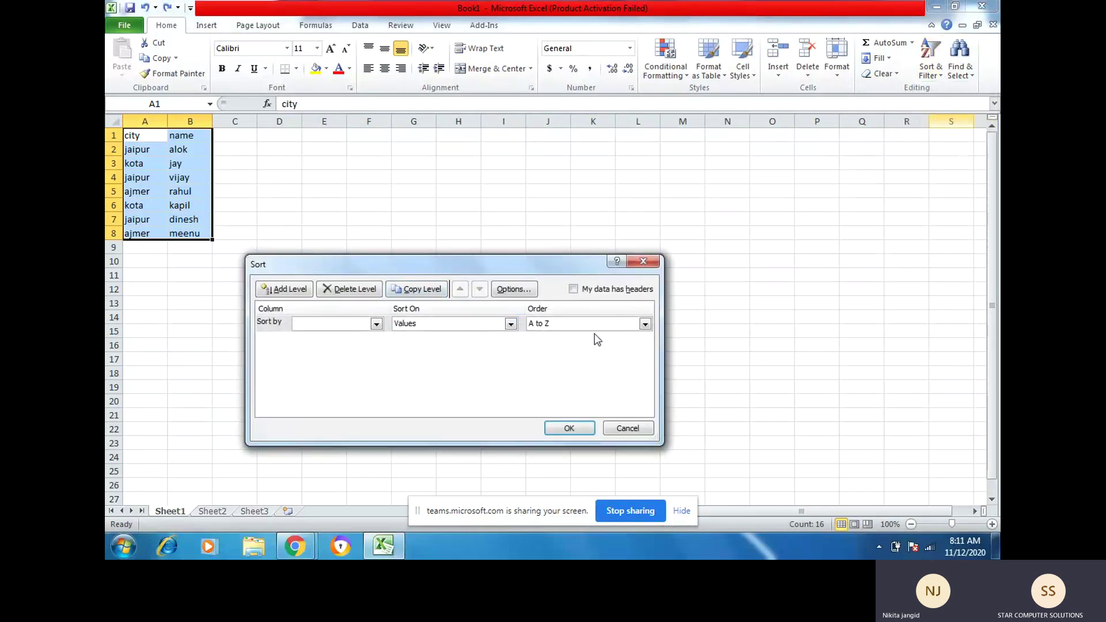
Step: Sort the list by city with 'My data has headers' ticked
{"action": "left_click", "coordinate": [574, 290]}
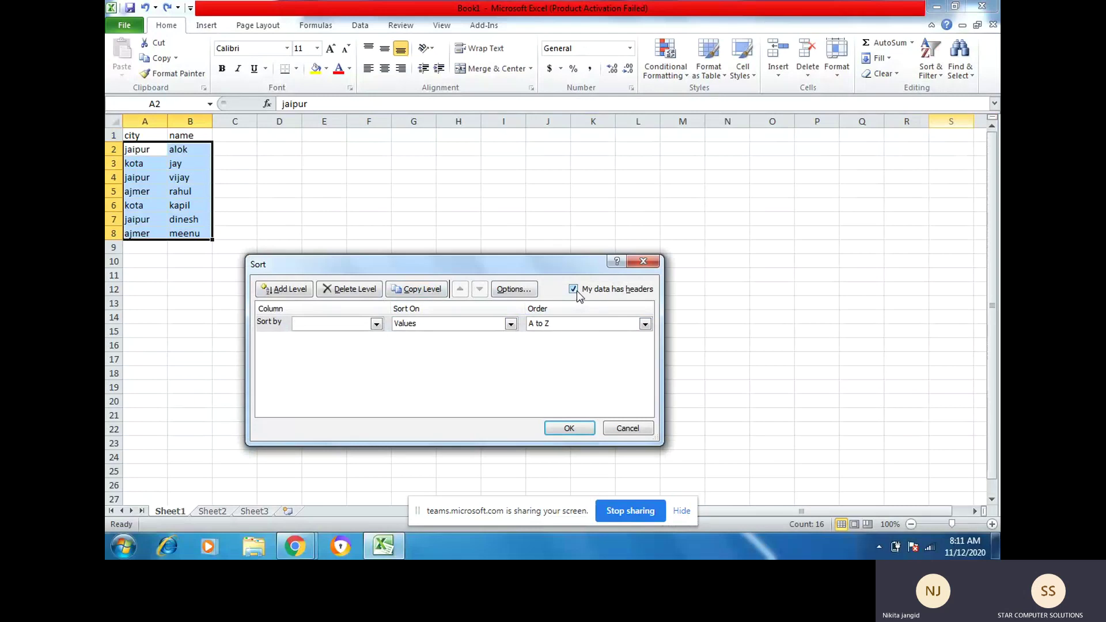
{"action": "left_click", "coordinate": [376, 323]}
{"action": "left_click", "coordinate": [342, 336]}
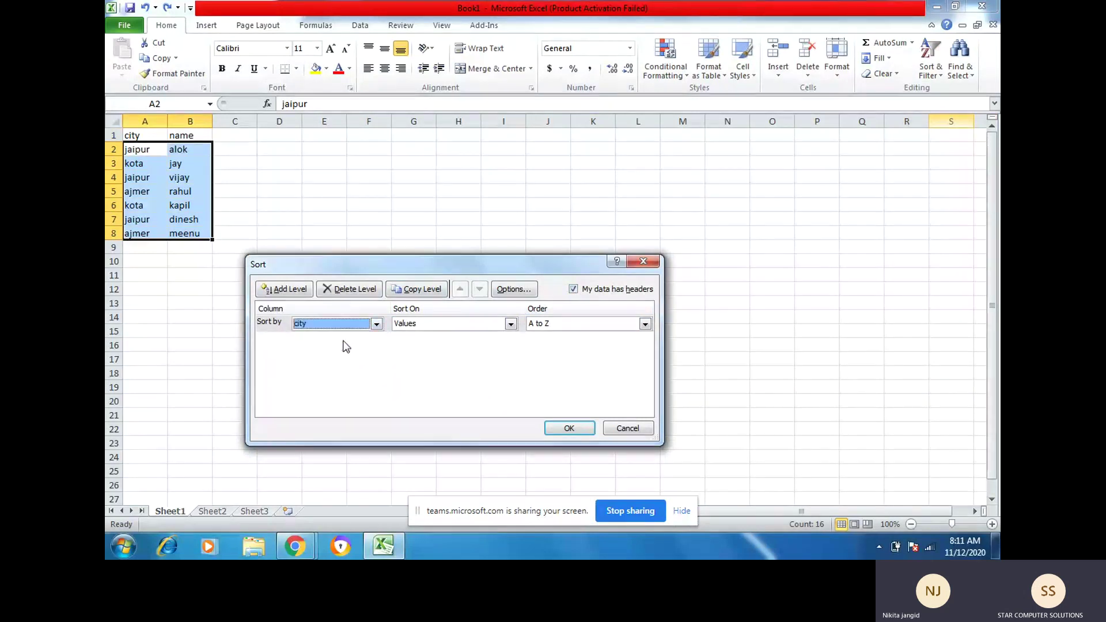
{"action": "left_click", "coordinate": [553, 430]}
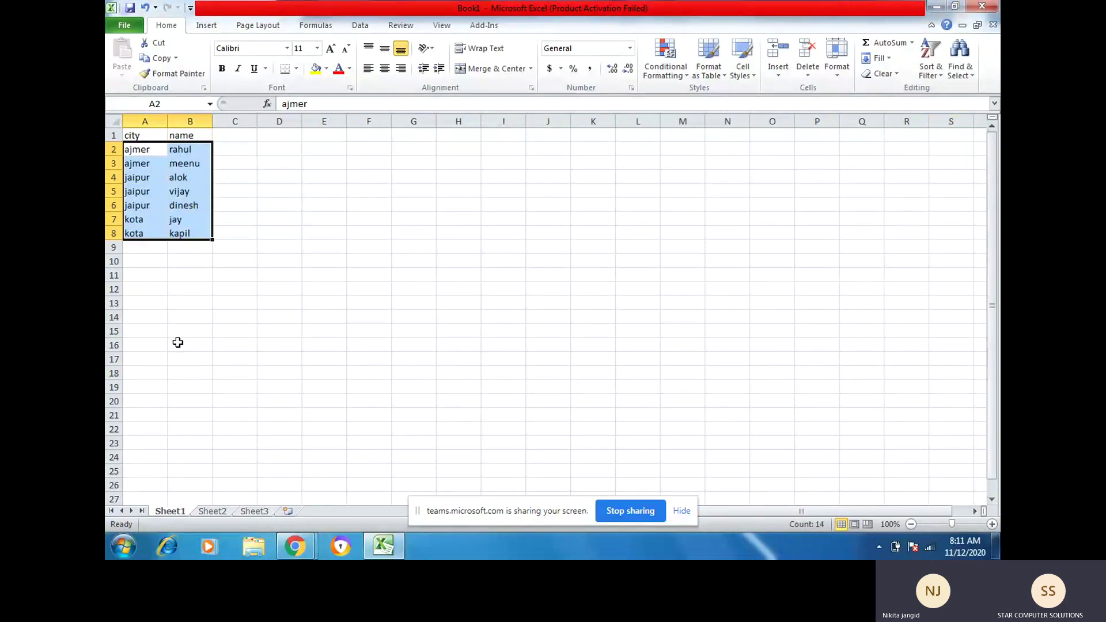
Step: Undo twice, which also clears meenu from B8, and select the cities A2:A8
{"action": "key", "text": "ctrl+z"}
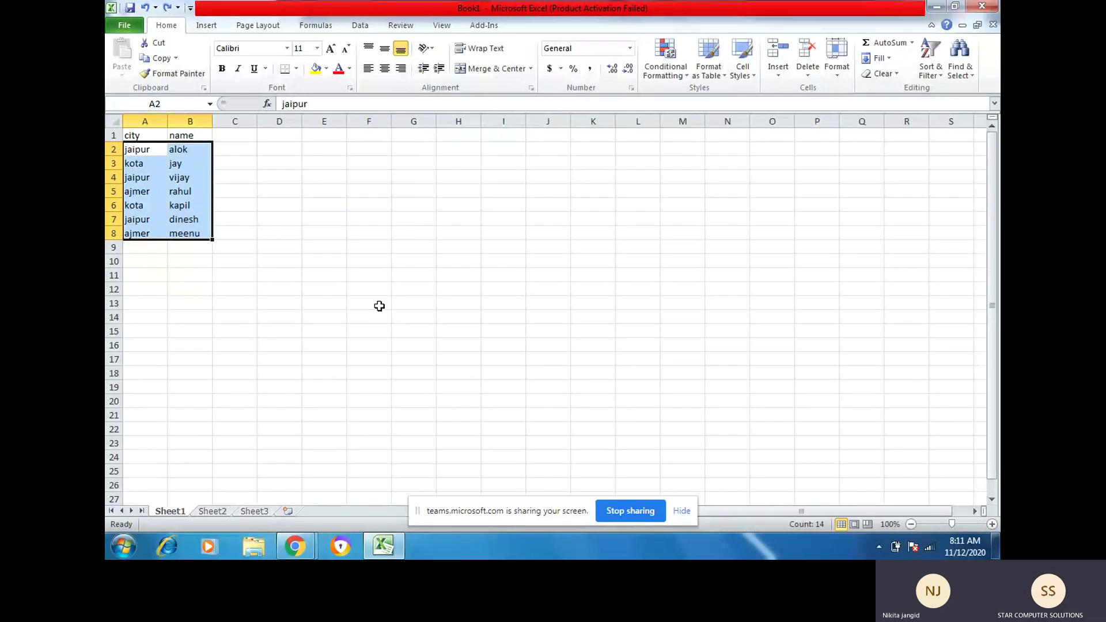
{"action": "key", "text": "ctrl+z"}
{"action": "left_click", "coordinate": [152, 151]}
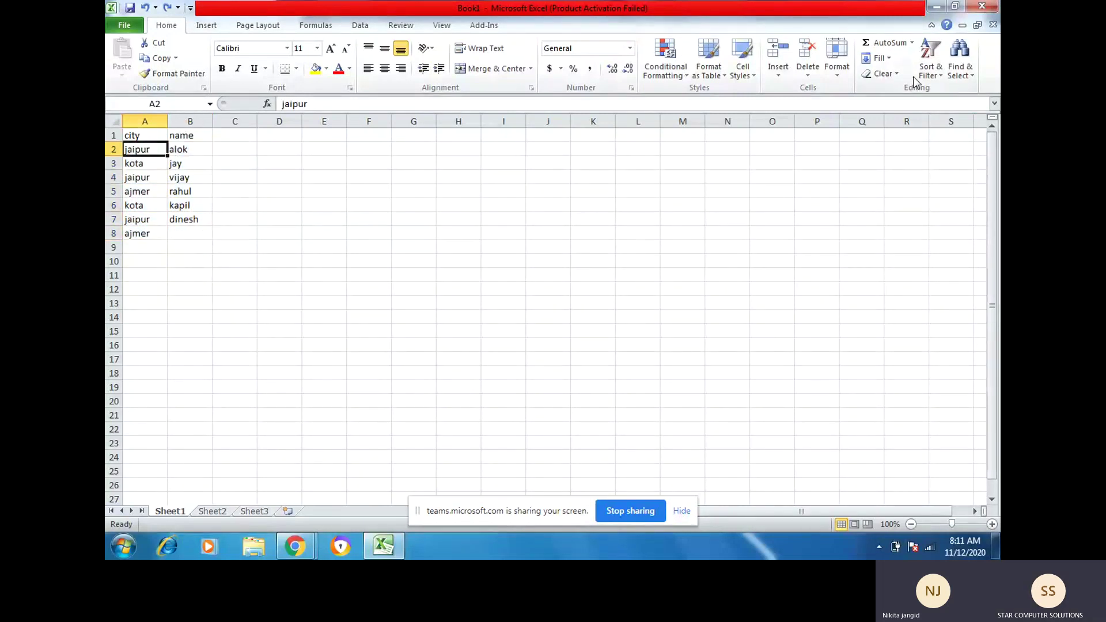
{"action": "left_click_drag", "start_coordinate": [144, 152], "coordinate": [138, 230]}
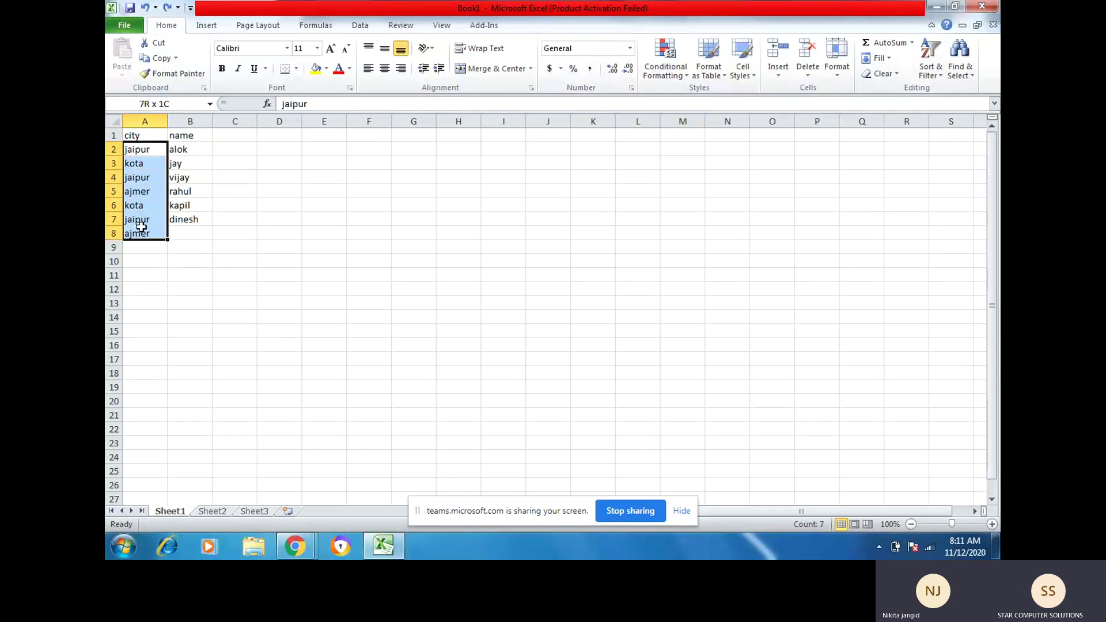
{"action": "left_click", "coordinate": [929, 71]}
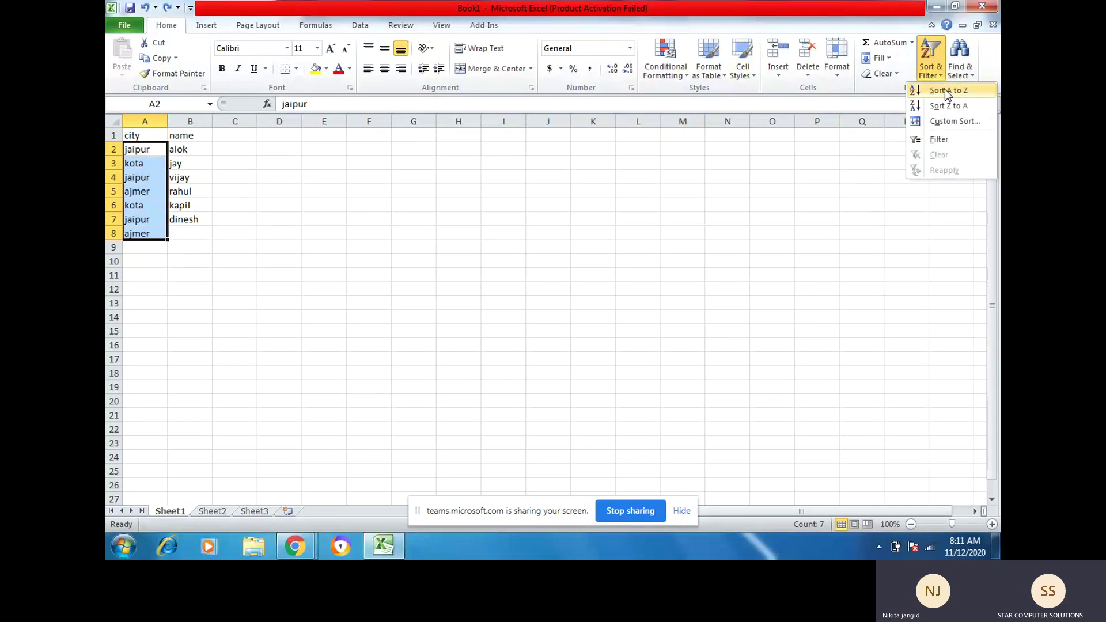
{"action": "left_click", "coordinate": [945, 90]}
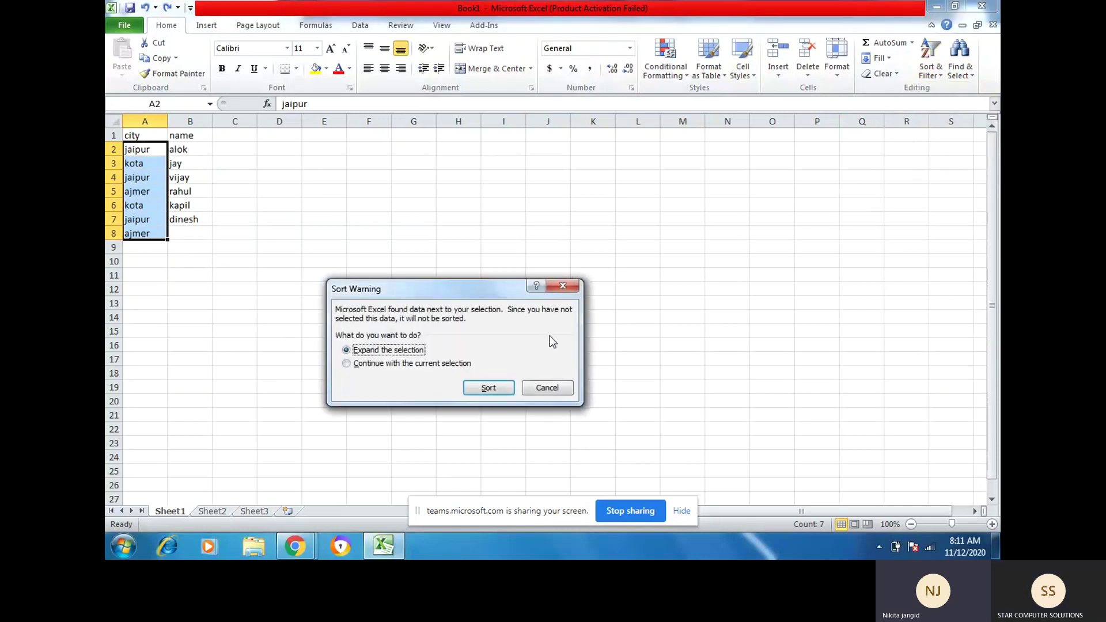
{"action": "left_click", "coordinate": [405, 364]}
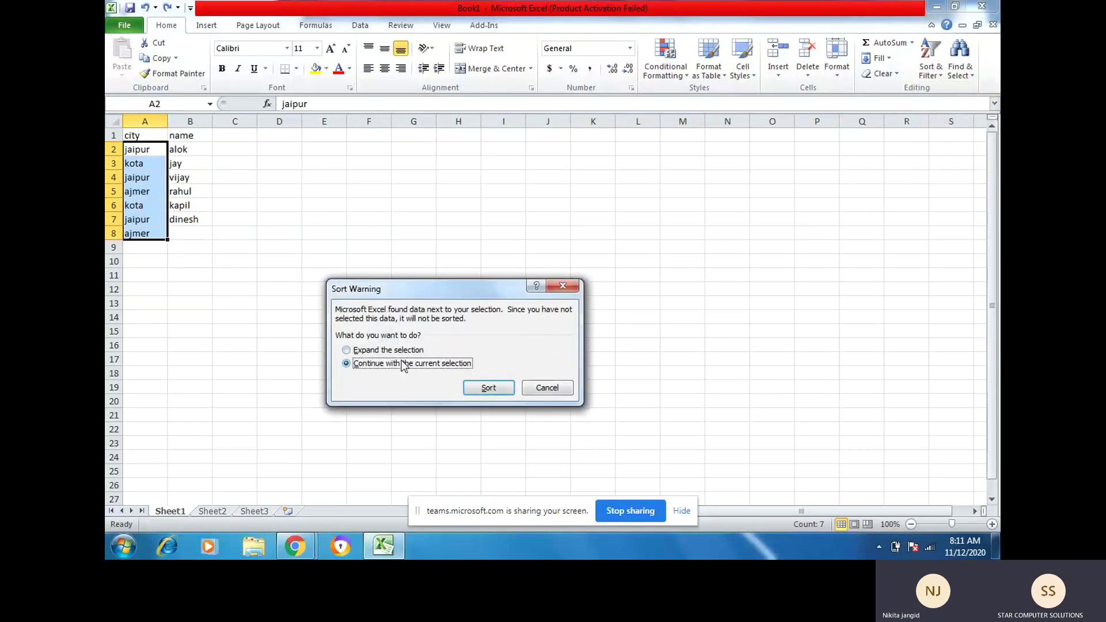
{"action": "left_click", "coordinate": [483, 389]}
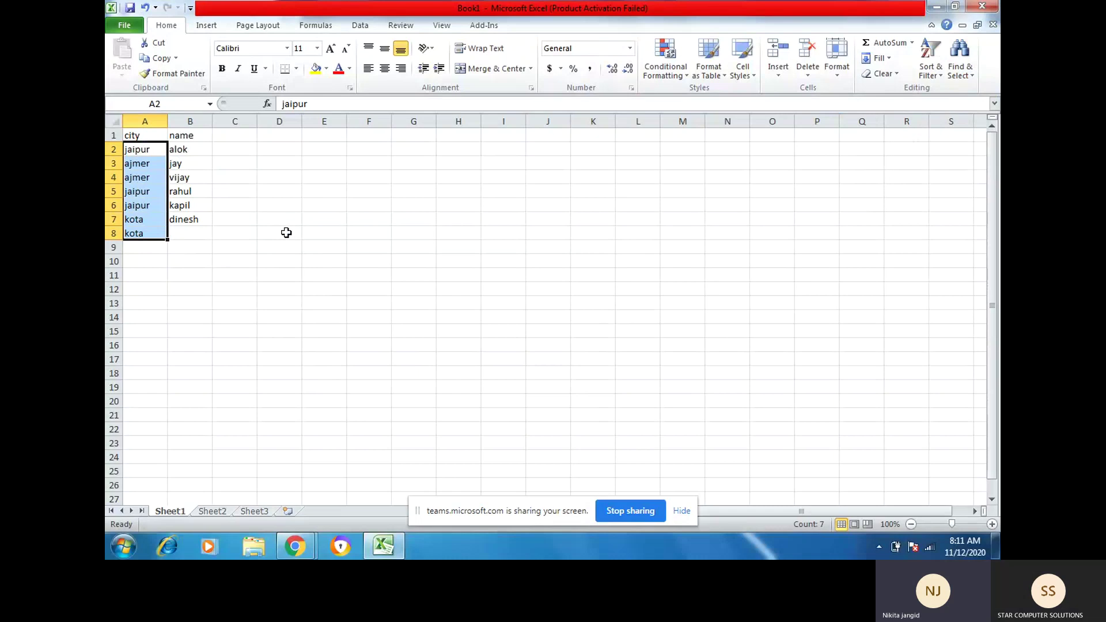
{"action": "key", "text": "ctrl+z"}
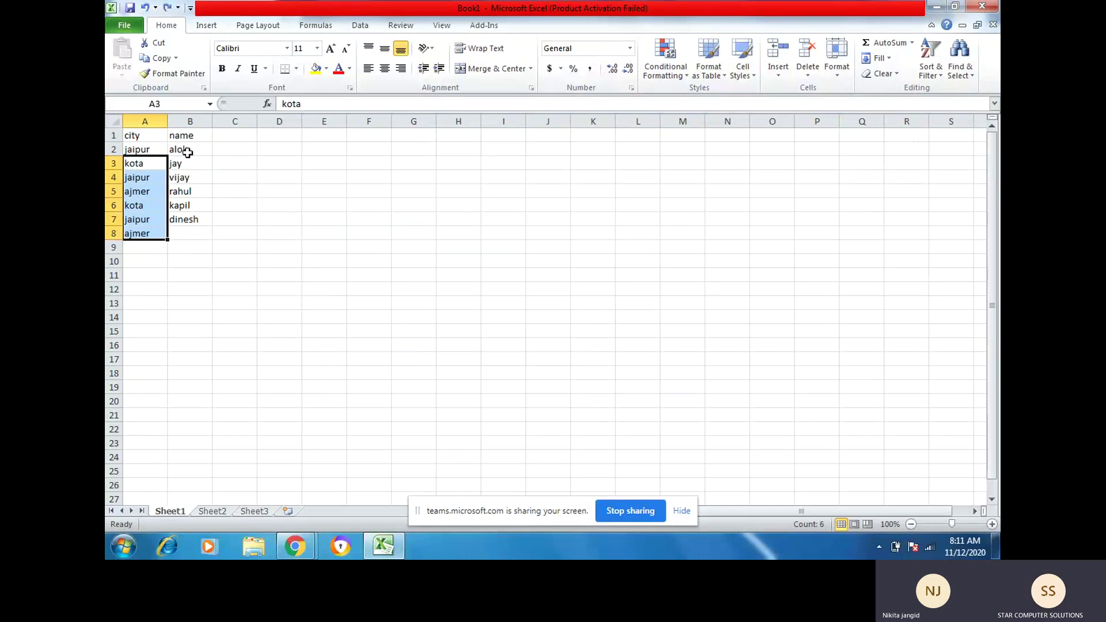
Step: Open the Sort dialog from A2 and cancel it without sorting
{"action": "left_click", "coordinate": [158, 148]}
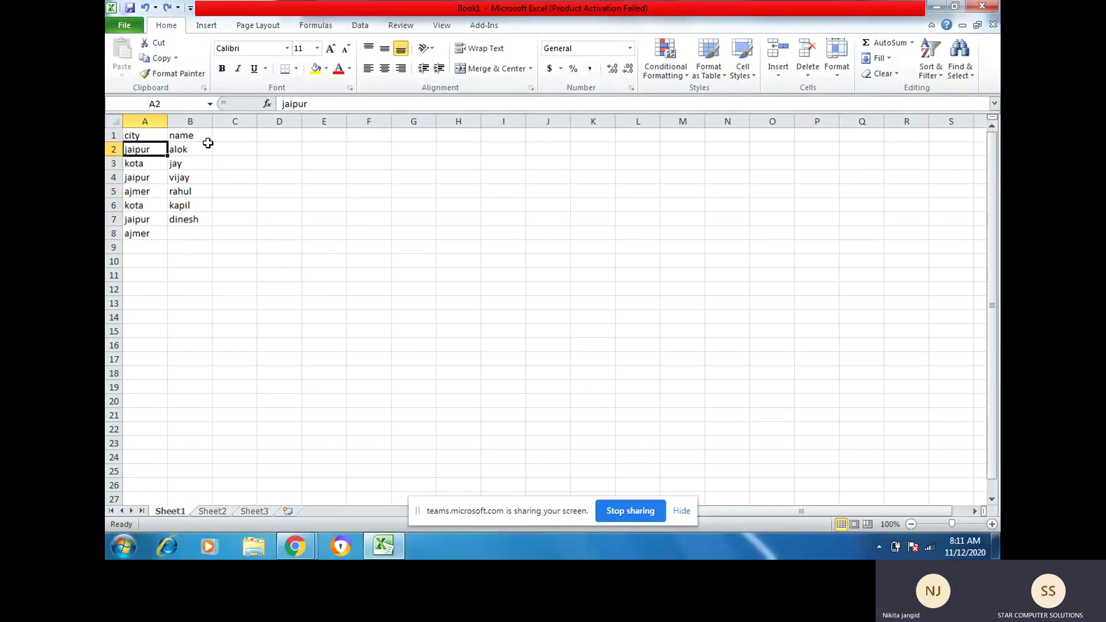
{"action": "left_click", "coordinate": [932, 60]}
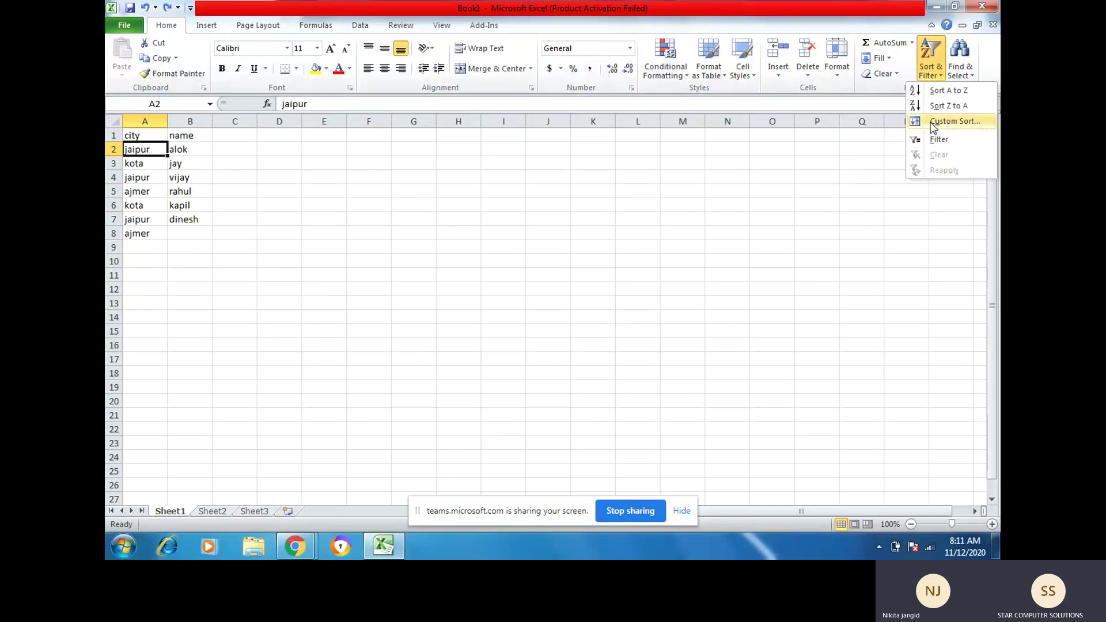
{"action": "left_click", "coordinate": [955, 121]}
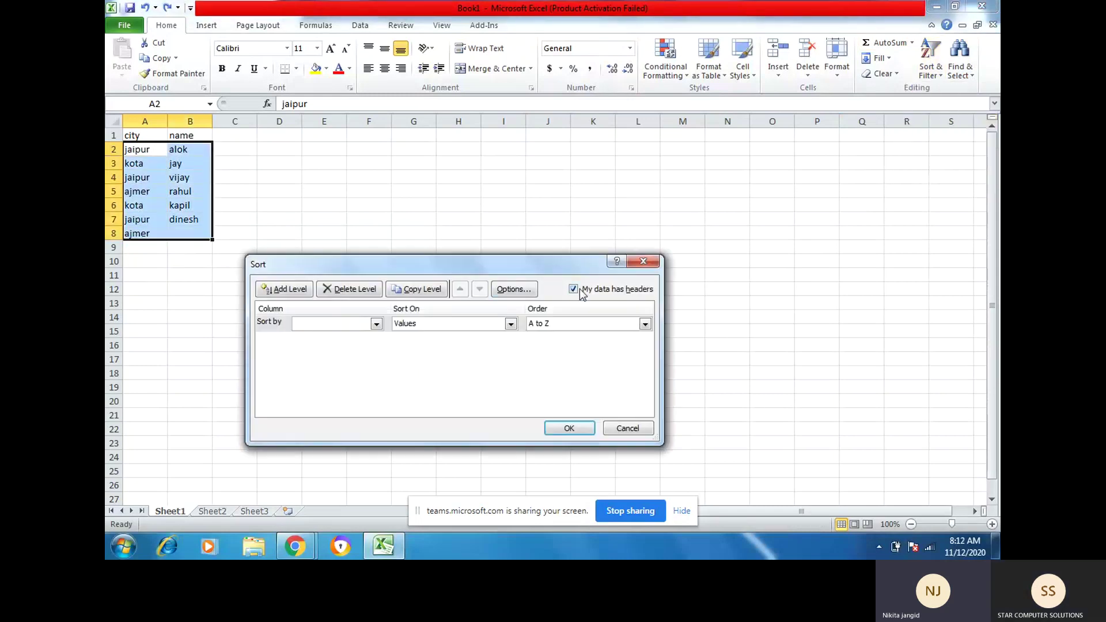
{"action": "left_click", "coordinate": [628, 428]}
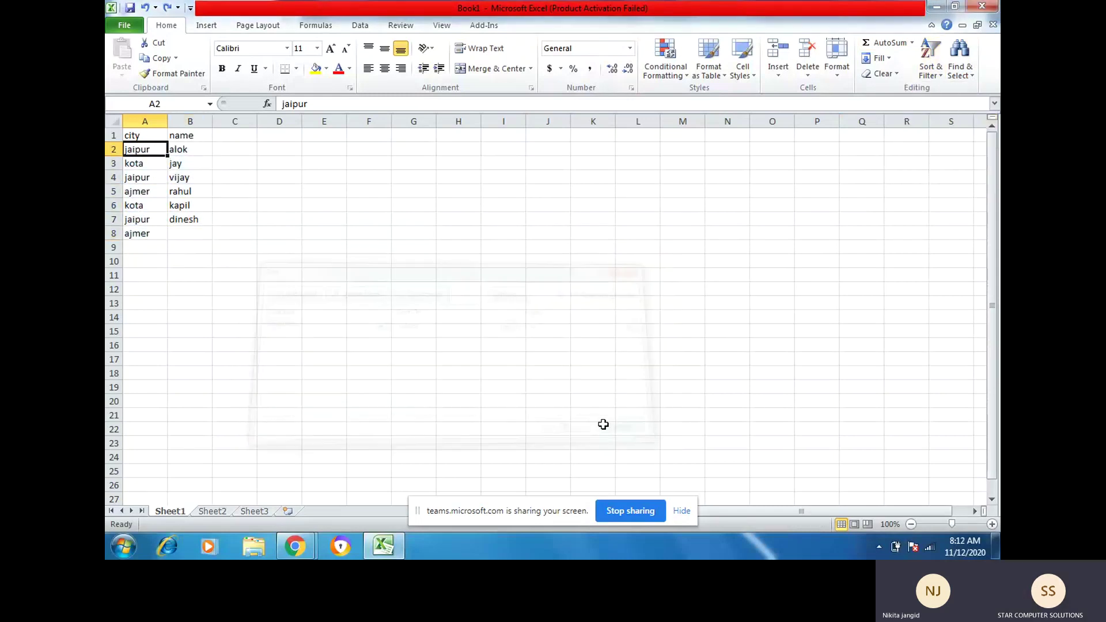
Step: Sort only the city cells A to Z, undo it, then select A1:A8 and pick B8
{"action": "left_click_drag", "start_coordinate": [136, 135], "coordinate": [147, 234]}
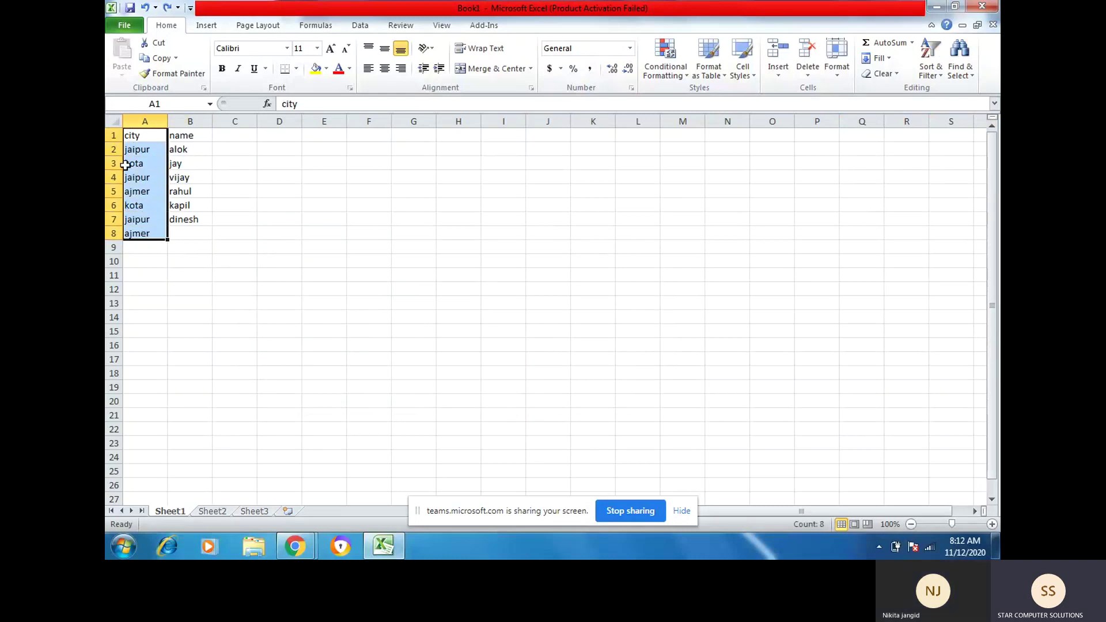
{"action": "left_click", "coordinate": [931, 74]}
{"action": "left_click", "coordinate": [932, 91]}
{"action": "left_click", "coordinate": [428, 364]}
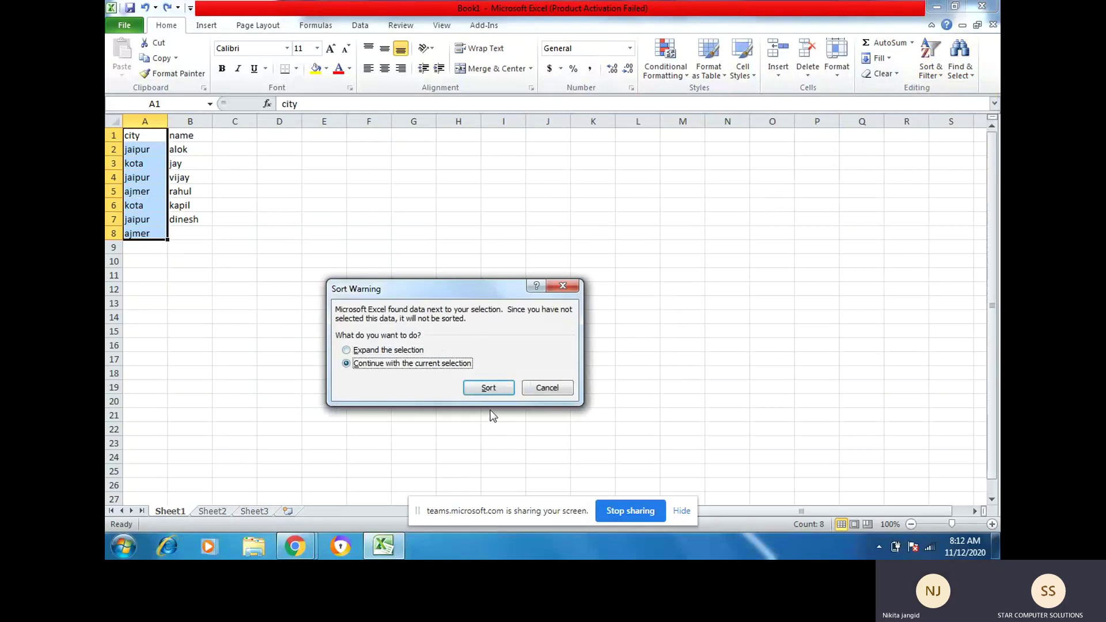
{"action": "left_click", "coordinate": [489, 388]}
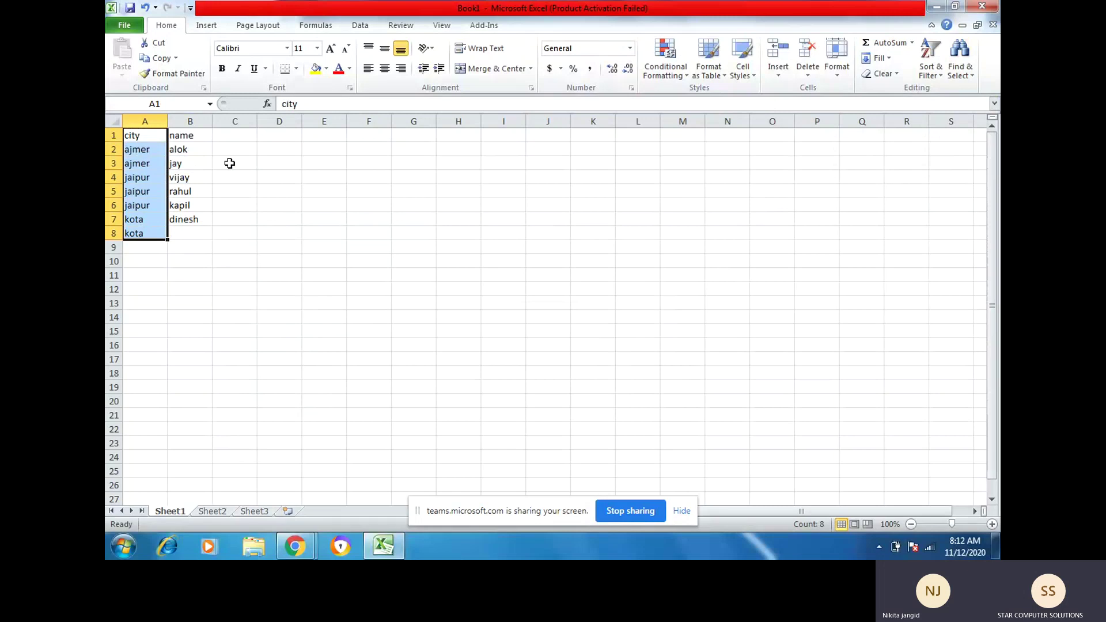
{"action": "key", "text": "ctrl+z"}
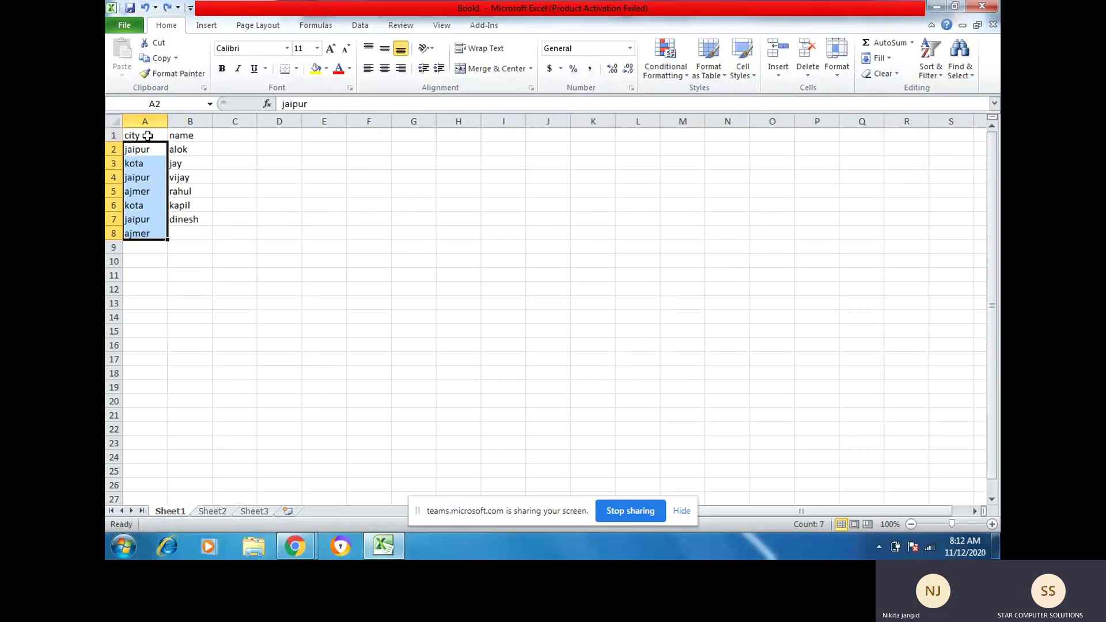
{"action": "left_click_drag", "start_coordinate": [145, 133], "coordinate": [139, 233]}
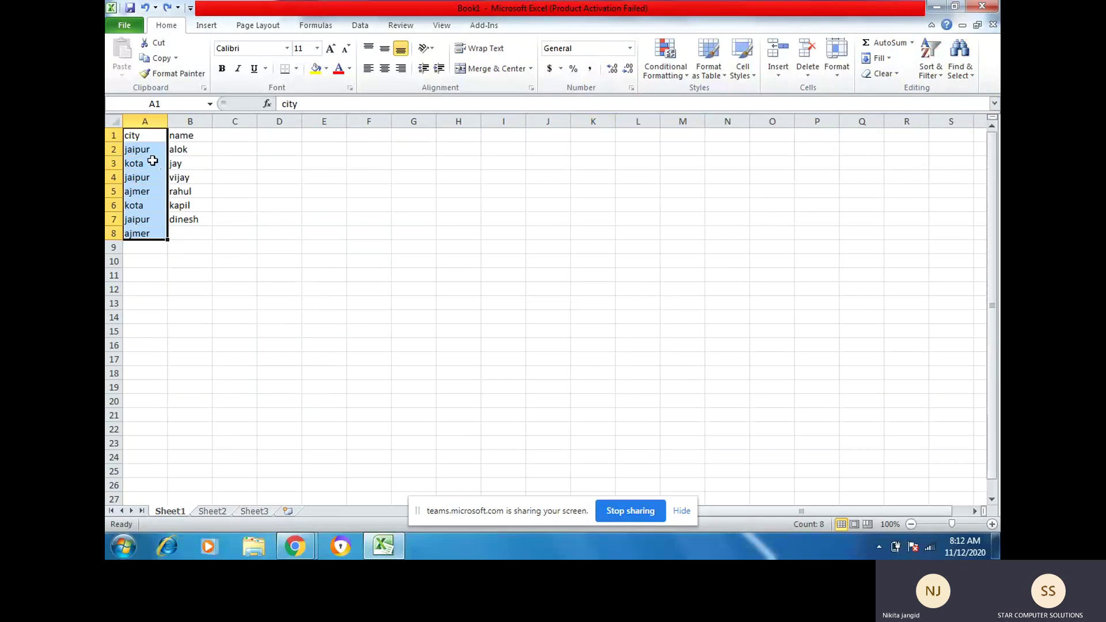
{"action": "left_click", "coordinate": [177, 232]}
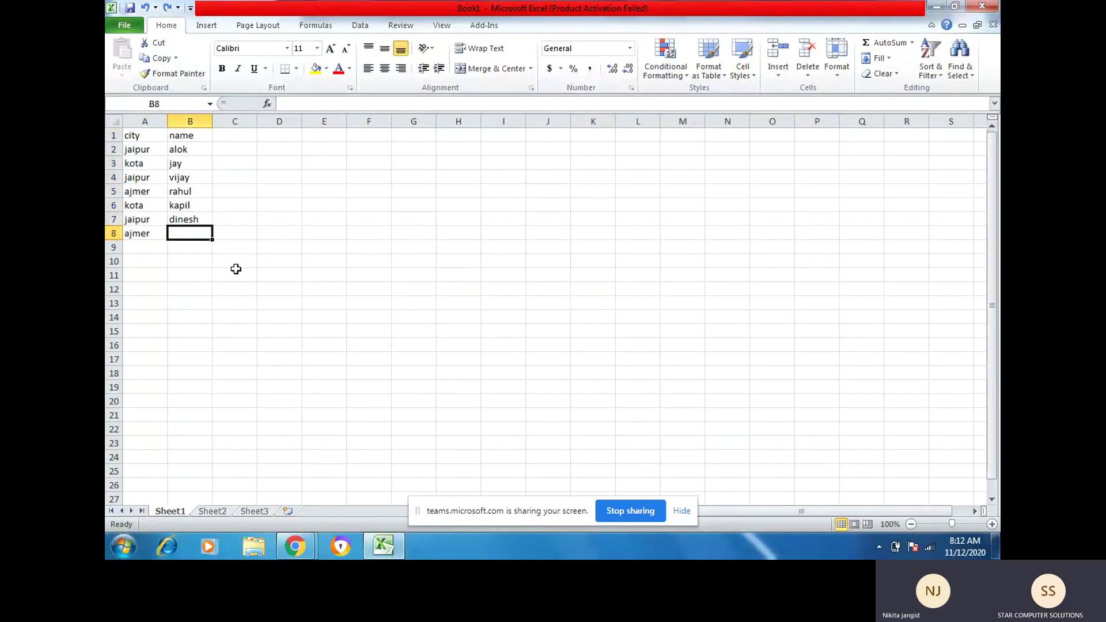
Step: Enter meenu in B8 and select the city column A1:A8
{"action": "type", "text": "meenu"}
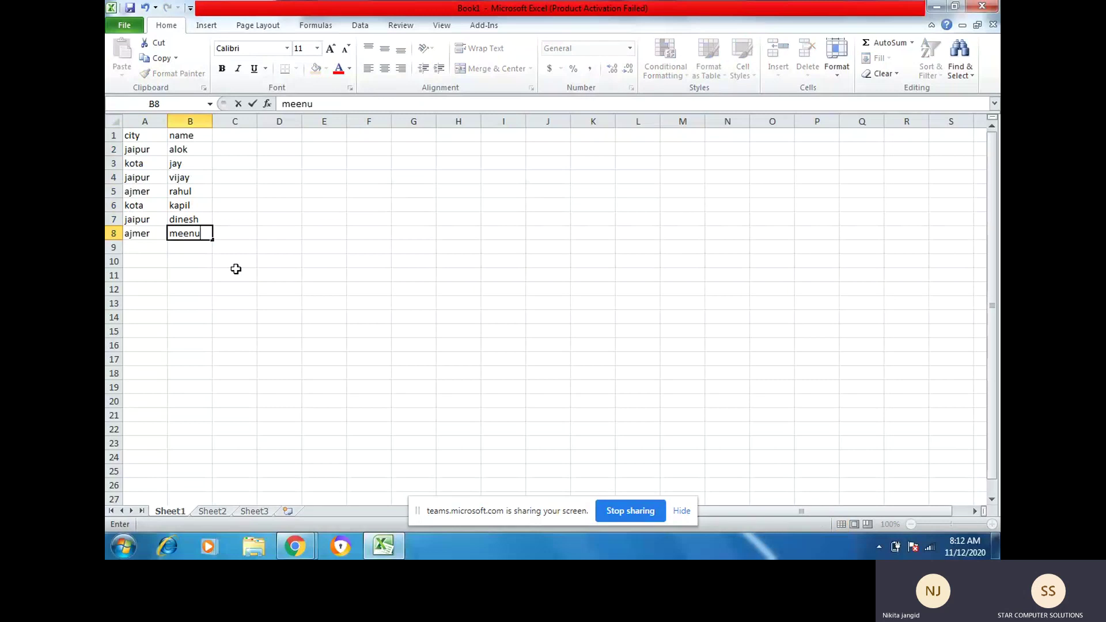
{"action": "key", "text": "Up"}
{"action": "key", "text": "Up"}
{"action": "key", "text": "Up"}
{"action": "key", "text": "Up"}
{"action": "key", "text": "Up"}
{"action": "key", "text": "Up"}
{"action": "key", "text": "Left"}
{"action": "key", "text": "Up"}
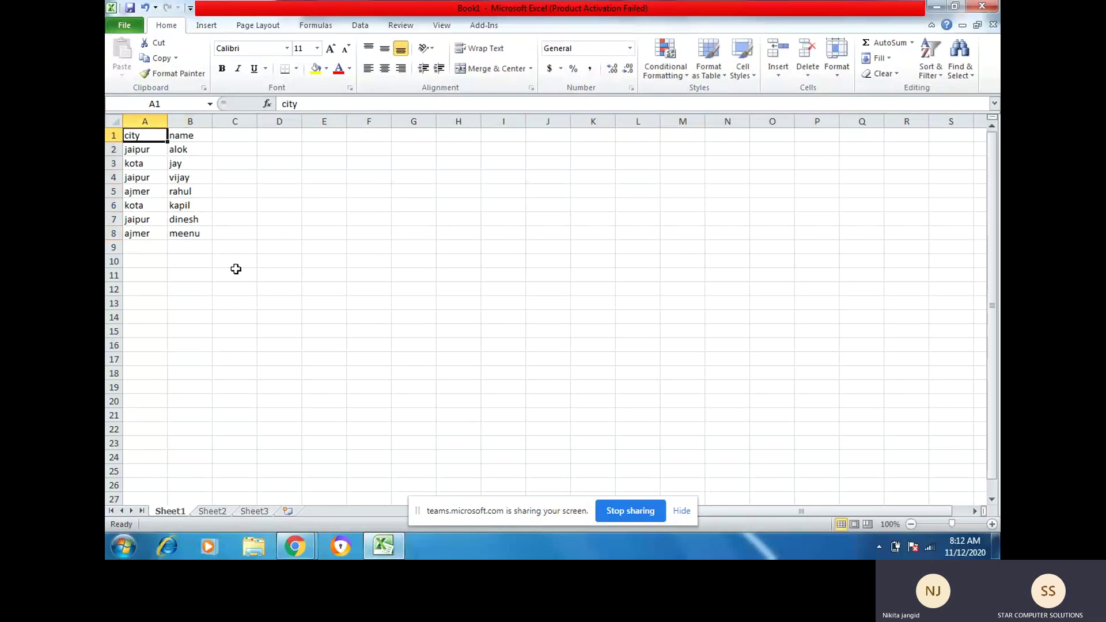
{"action": "key", "text": "shift+Down"}
{"action": "key", "text": "shift+Down"}
{"action": "key", "text": "shift+Down"}
{"action": "key", "text": "shift+Down"}
{"action": "key", "text": "shift+Down"}
{"action": "key", "text": "shift+Down"}
{"action": "key", "text": "shift+Down"}
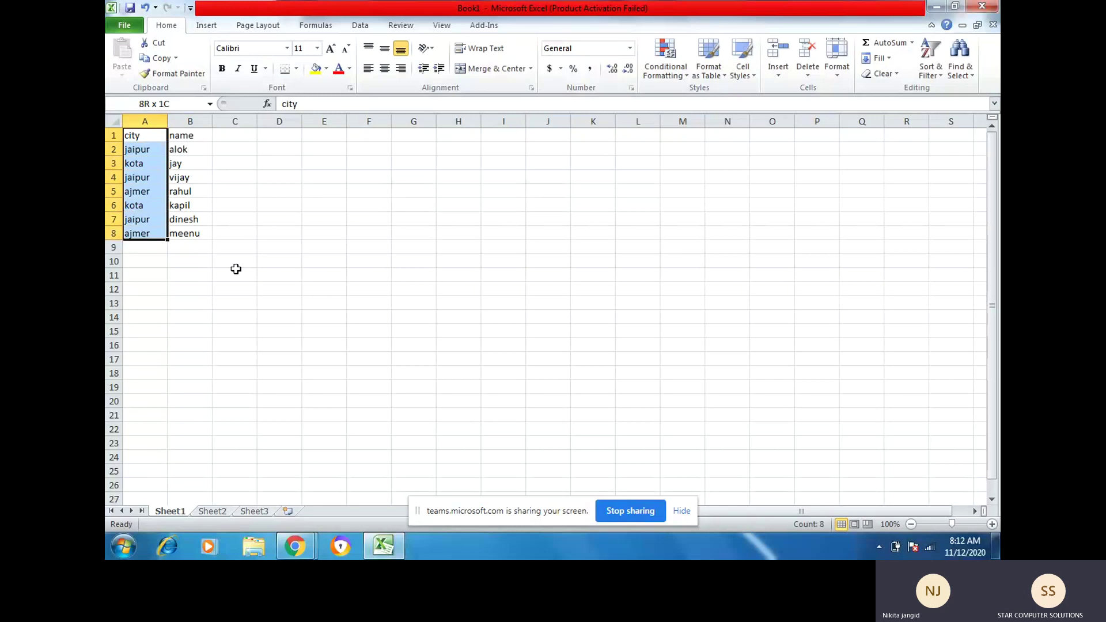
Step: Sort the cities A to Z with the selection expanded, then undo to restore the original order
{"action": "left_click", "coordinate": [929, 65]}
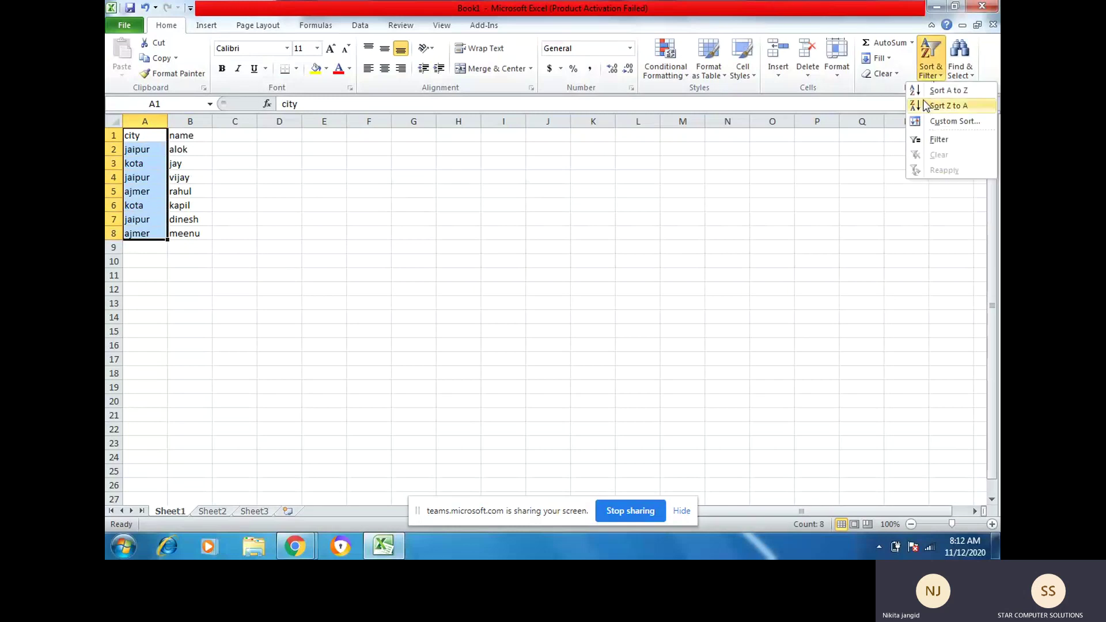
{"action": "left_click", "coordinate": [922, 93]}
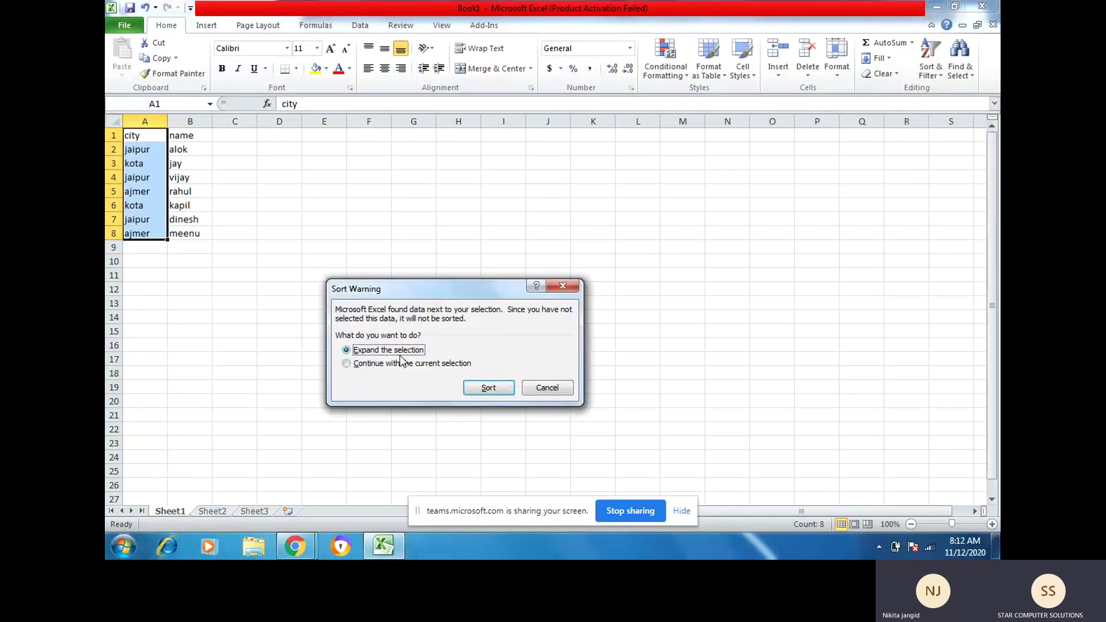
{"action": "left_click", "coordinate": [490, 387]}
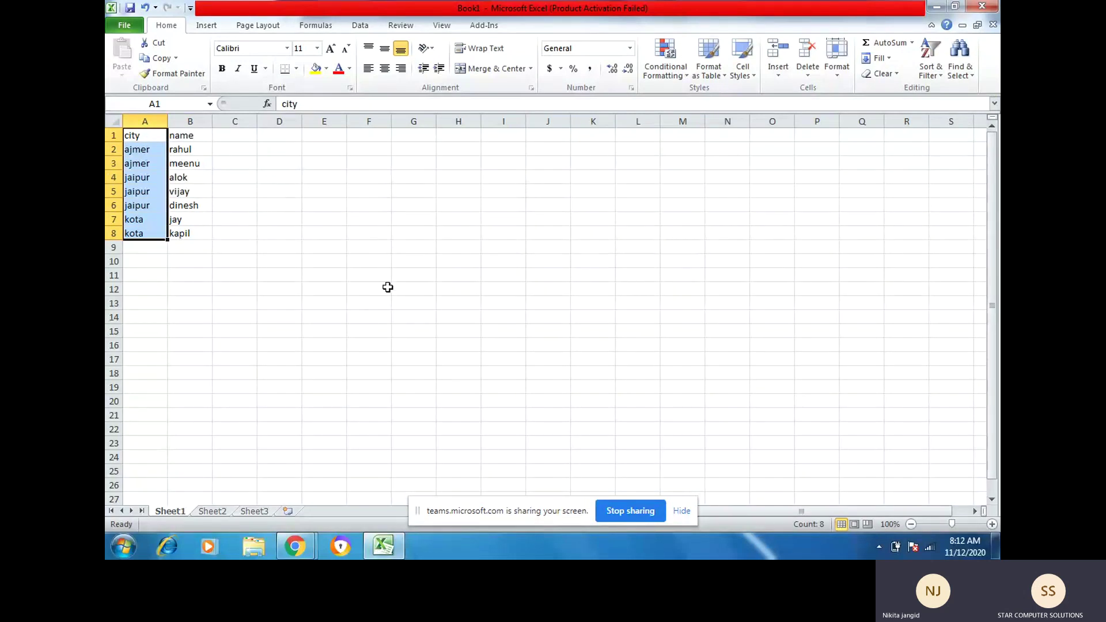
{"action": "left_click", "coordinate": [931, 73]}
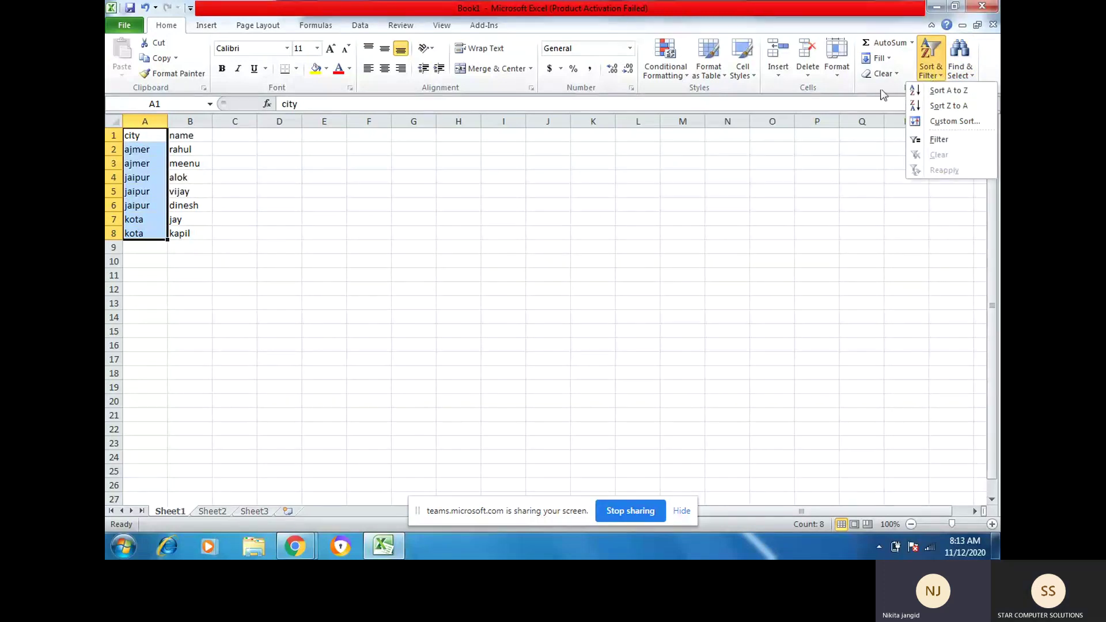
{"action": "left_click", "coordinate": [151, 144]}
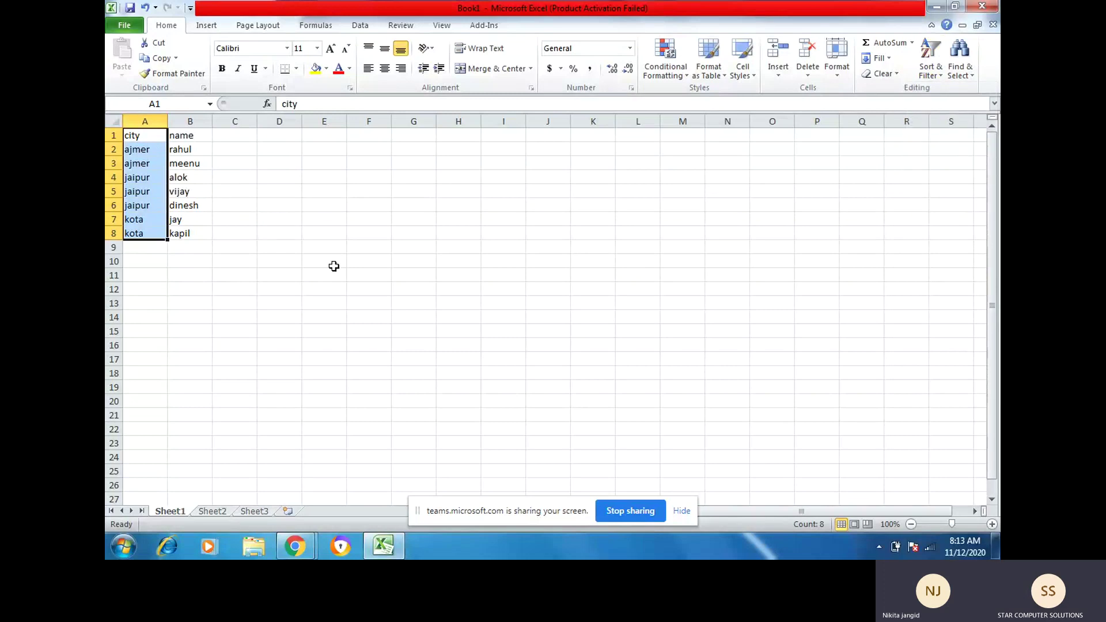
{"action": "key", "text": "ctrl+z"}
{"action": "left_click", "coordinate": [139, 195]}
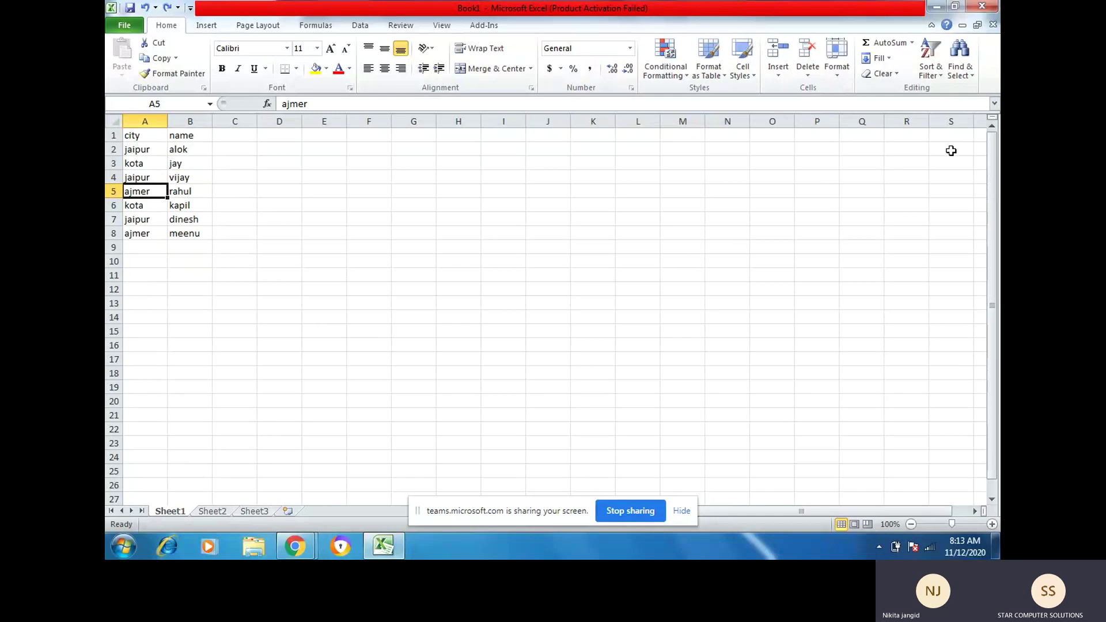
Step: From header A1, run a Custom Sort with levels city, then name, both A to Z
{"action": "left_click", "coordinate": [931, 70]}
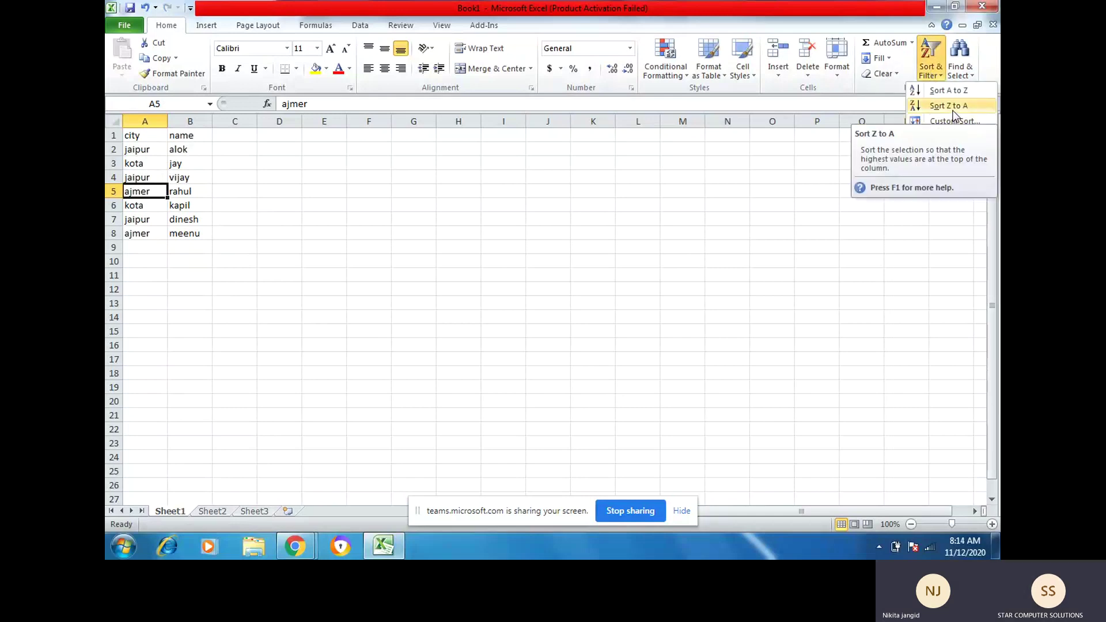
{"action": "left_click", "coordinate": [150, 134]}
{"action": "left_click", "coordinate": [150, 134]}
{"action": "left_click", "coordinate": [932, 58]}
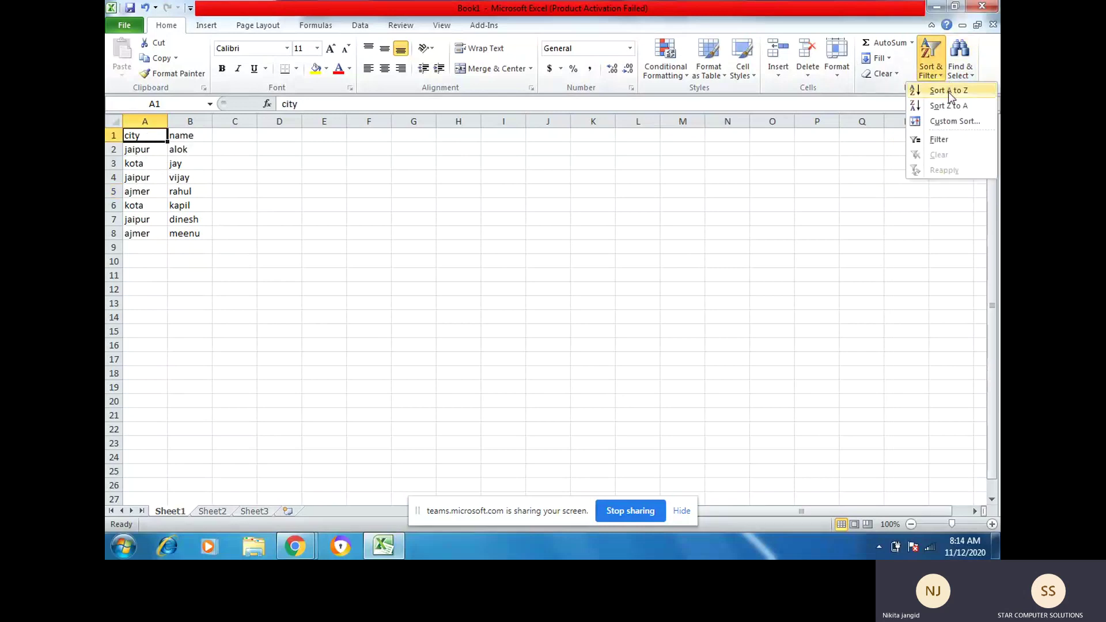
{"action": "left_click", "coordinate": [951, 122]}
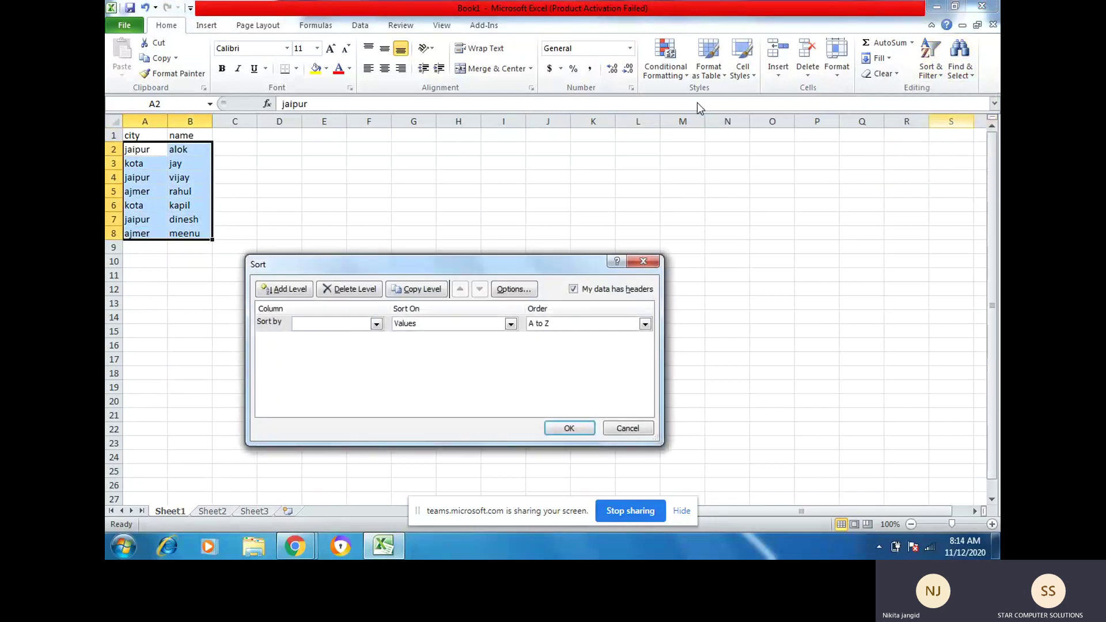
{"action": "left_click", "coordinate": [376, 326]}
{"action": "left_click", "coordinate": [348, 336]}
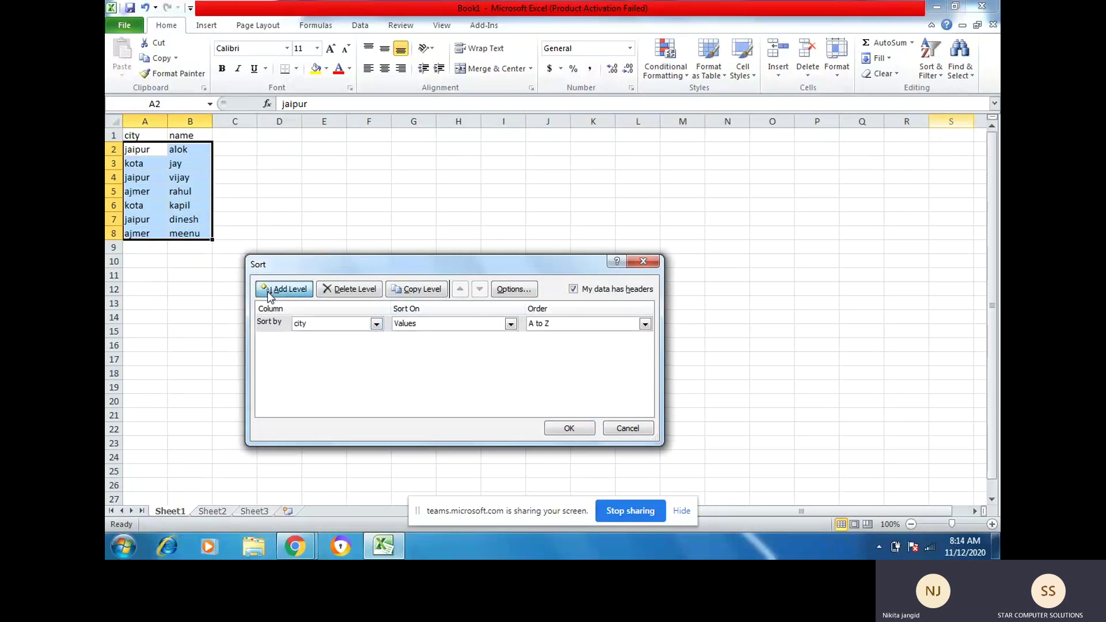
{"action": "left_click", "coordinate": [268, 292]}
{"action": "left_click", "coordinate": [376, 340]}
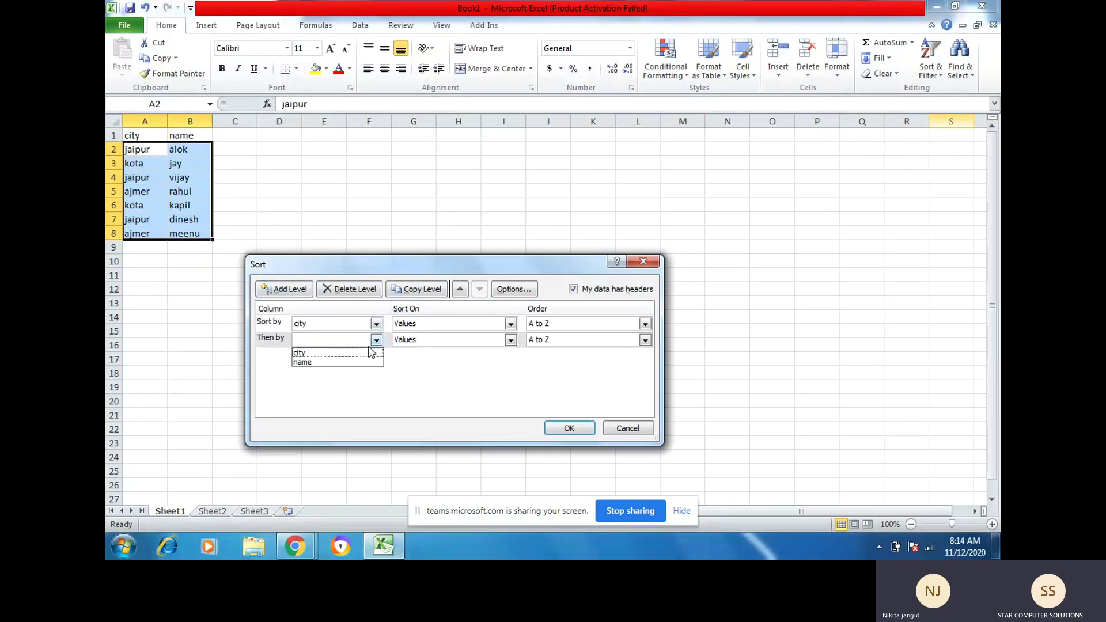
{"action": "left_click", "coordinate": [330, 363]}
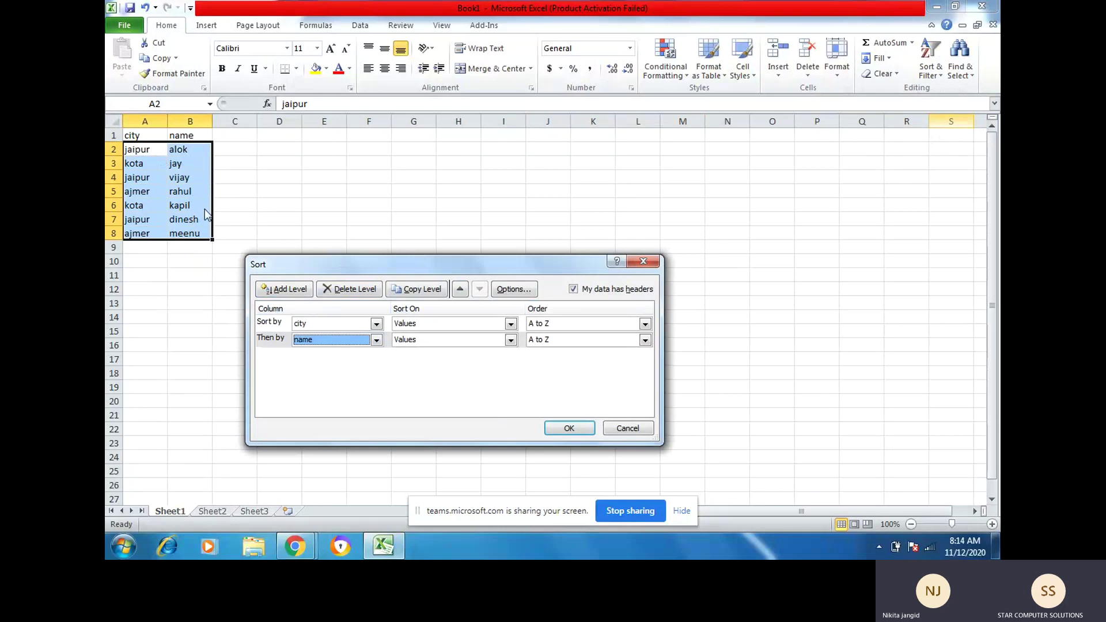
{"action": "left_click", "coordinate": [570, 428]}
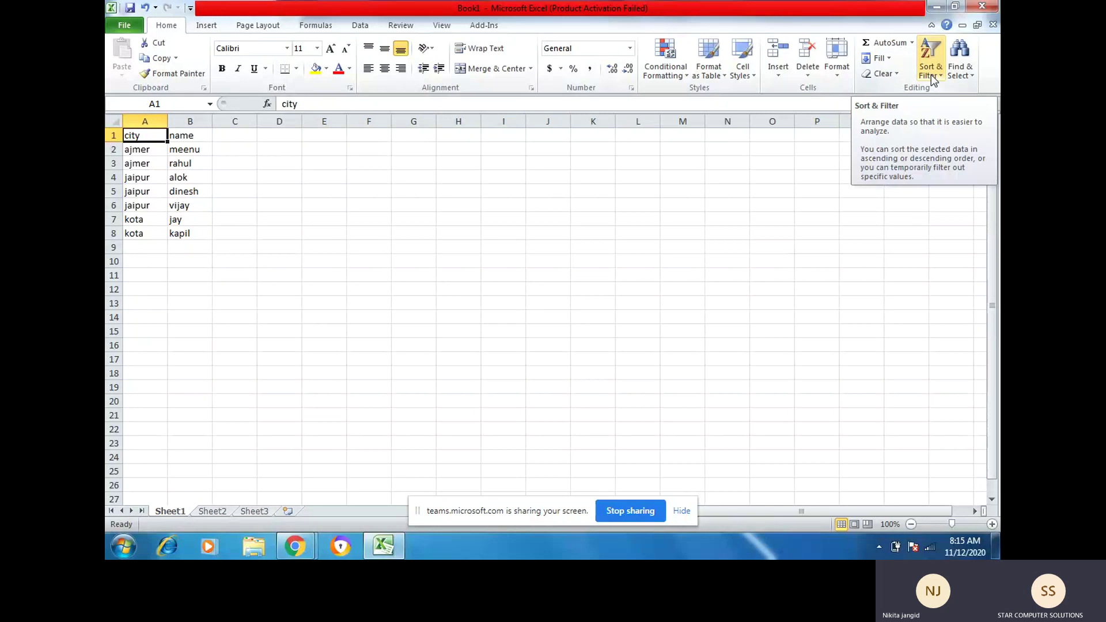
Step: Turn on AutoFilter for the city and name headers
{"action": "left_click", "coordinate": [931, 74]}
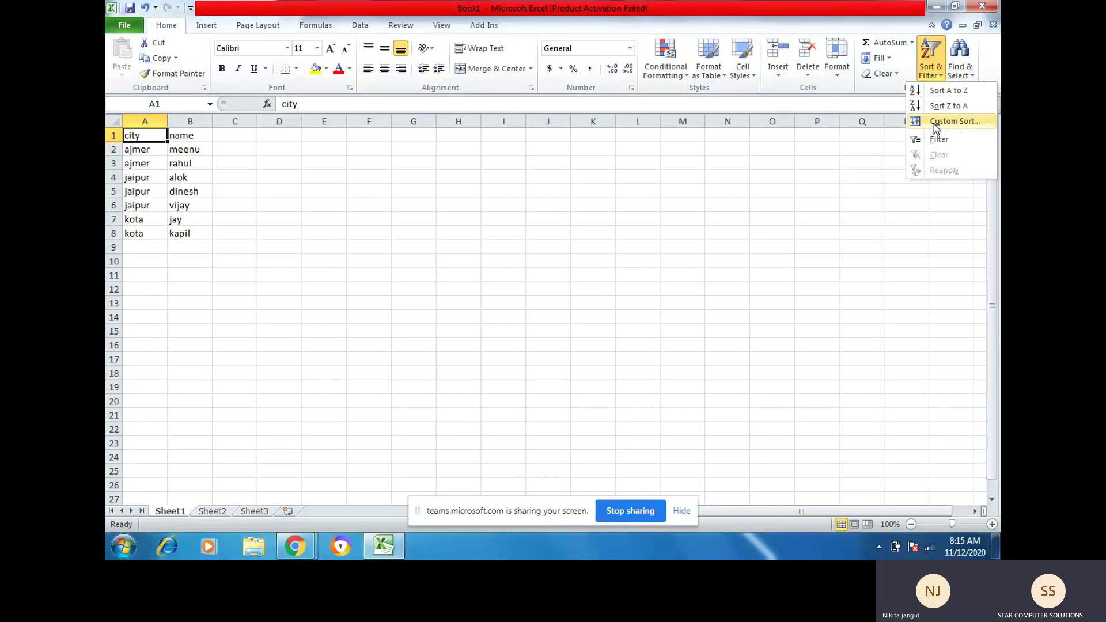
{"action": "left_click", "coordinate": [386, 227]}
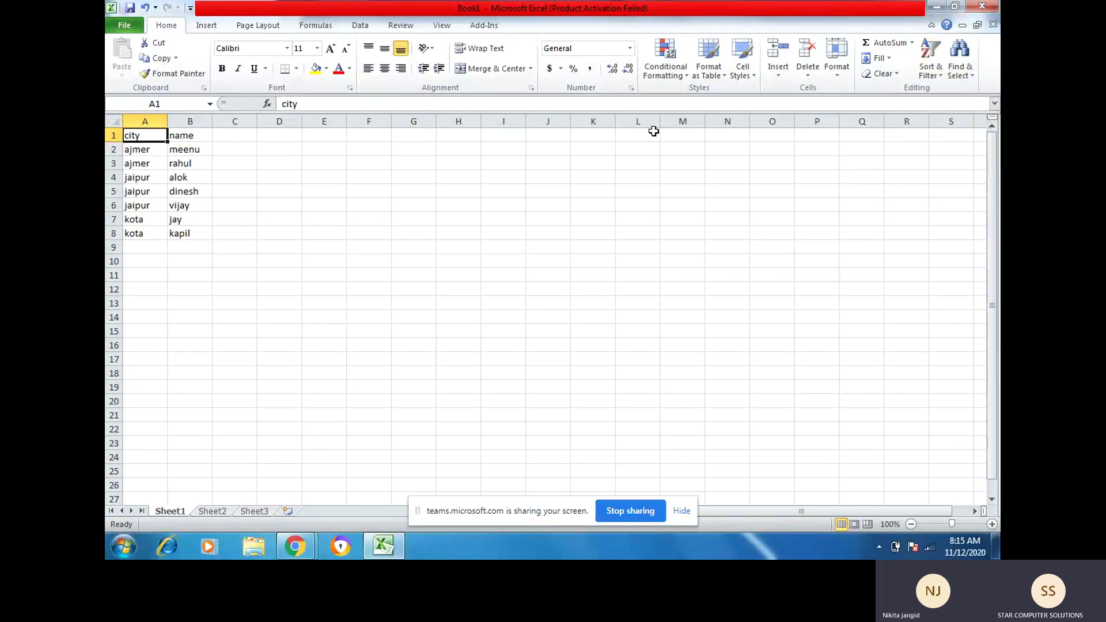
{"action": "left_click", "coordinate": [931, 67]}
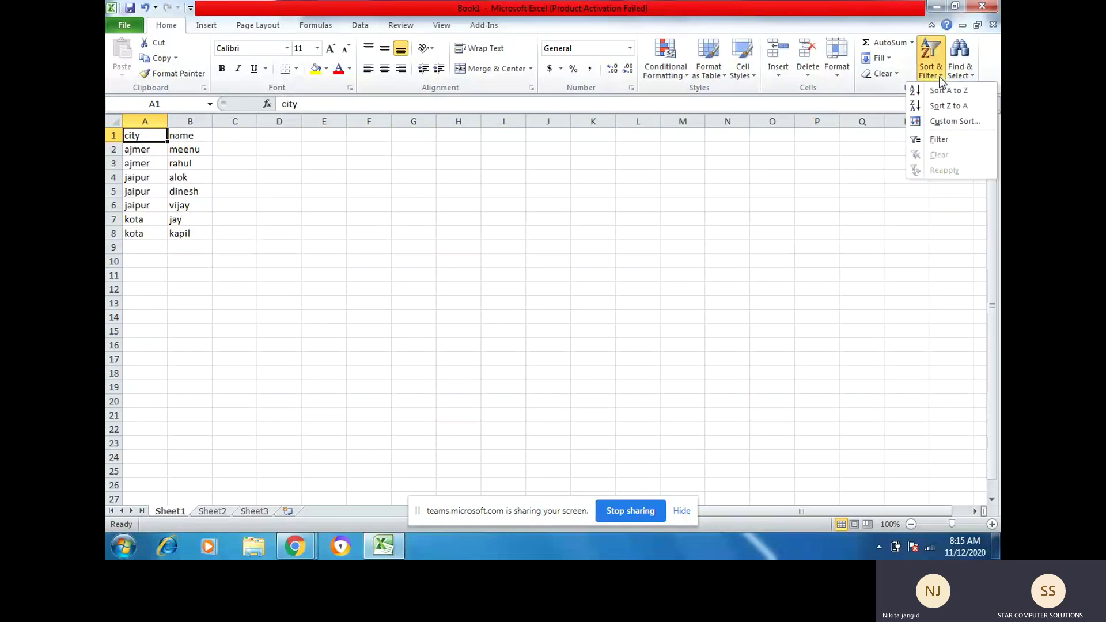
{"action": "left_click", "coordinate": [941, 140]}
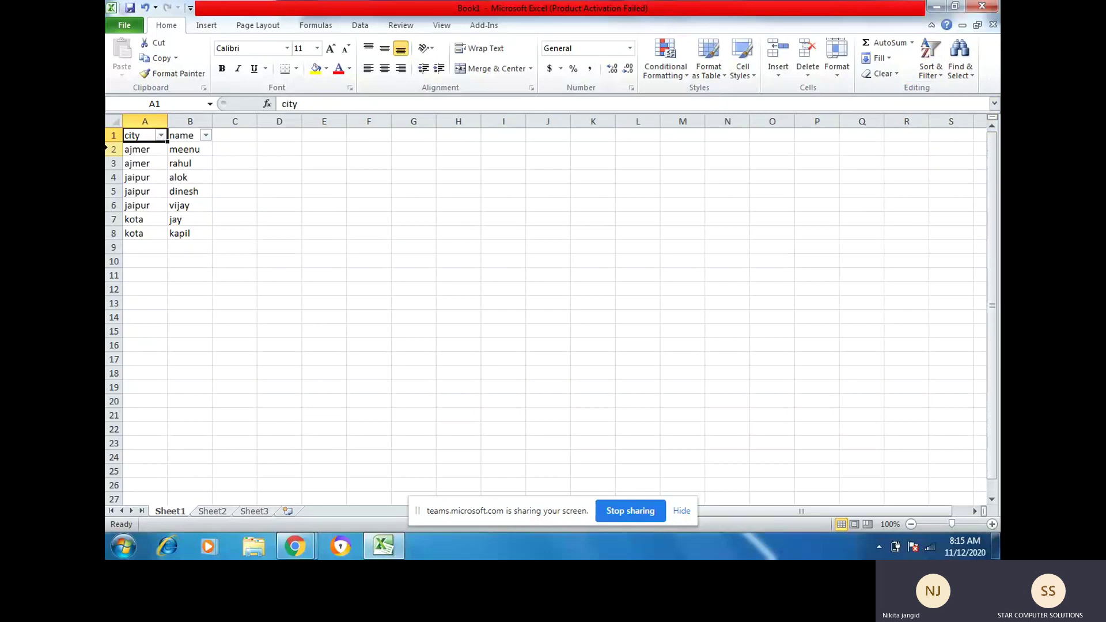
Step: Filter the city column to show only the ajmer rows
{"action": "left_click", "coordinate": [161, 136]}
{"action": "left_click", "coordinate": [167, 264]}
{"action": "left_click", "coordinate": [163, 276]}
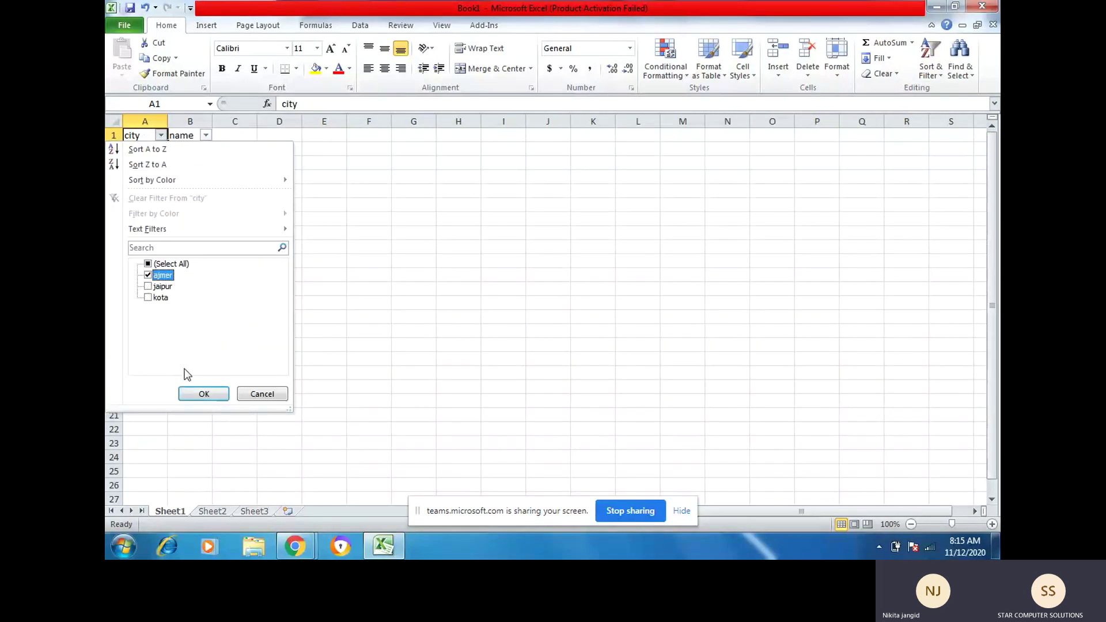
{"action": "left_click", "coordinate": [194, 395]}
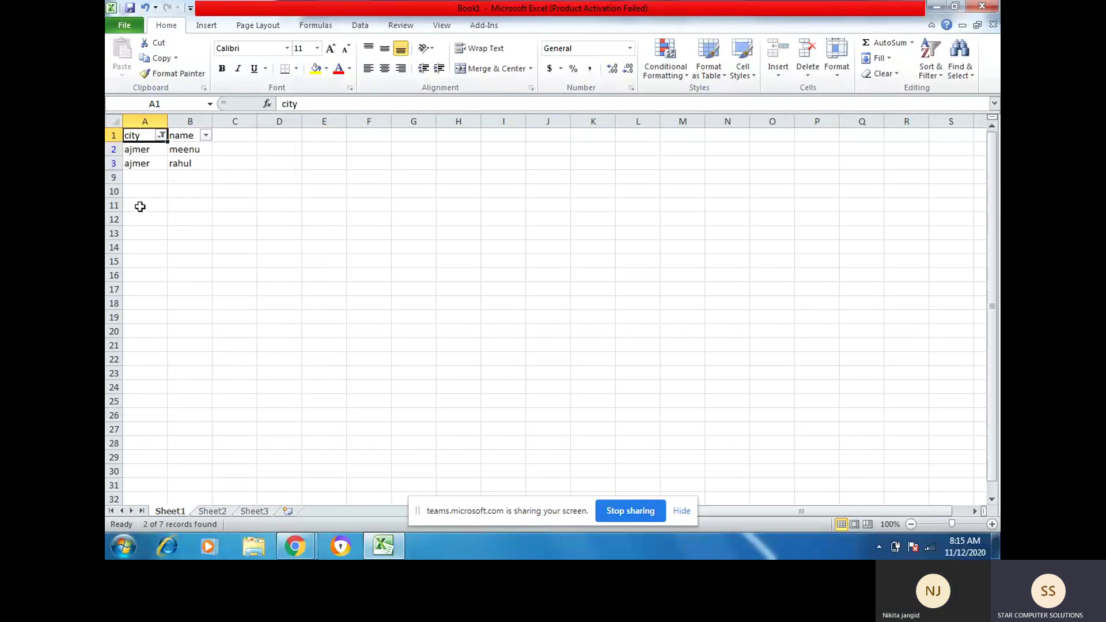
Step: Reopen the city filter and toggle (Select All) on and back off
{"action": "left_click", "coordinate": [162, 136]}
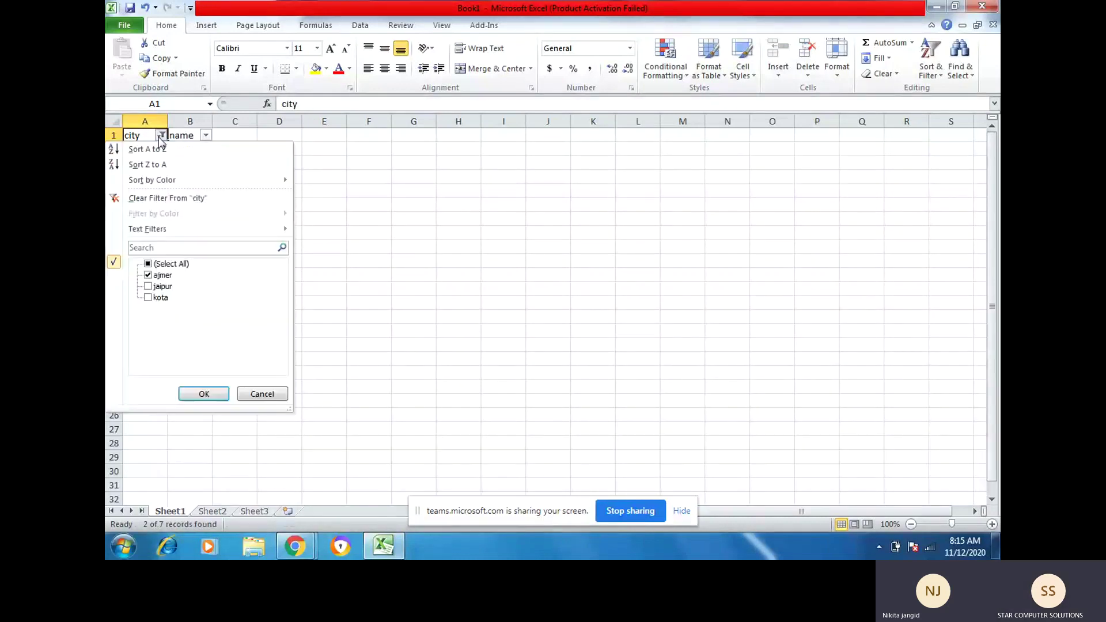
{"action": "left_click", "coordinate": [170, 264]}
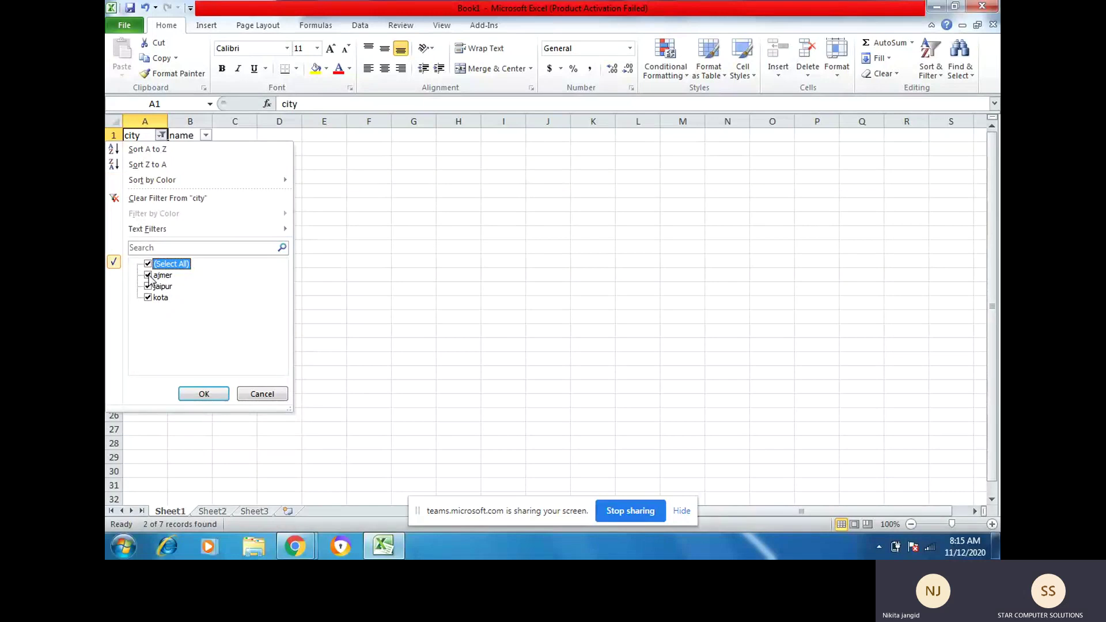
{"action": "left_click", "coordinate": [147, 266]}
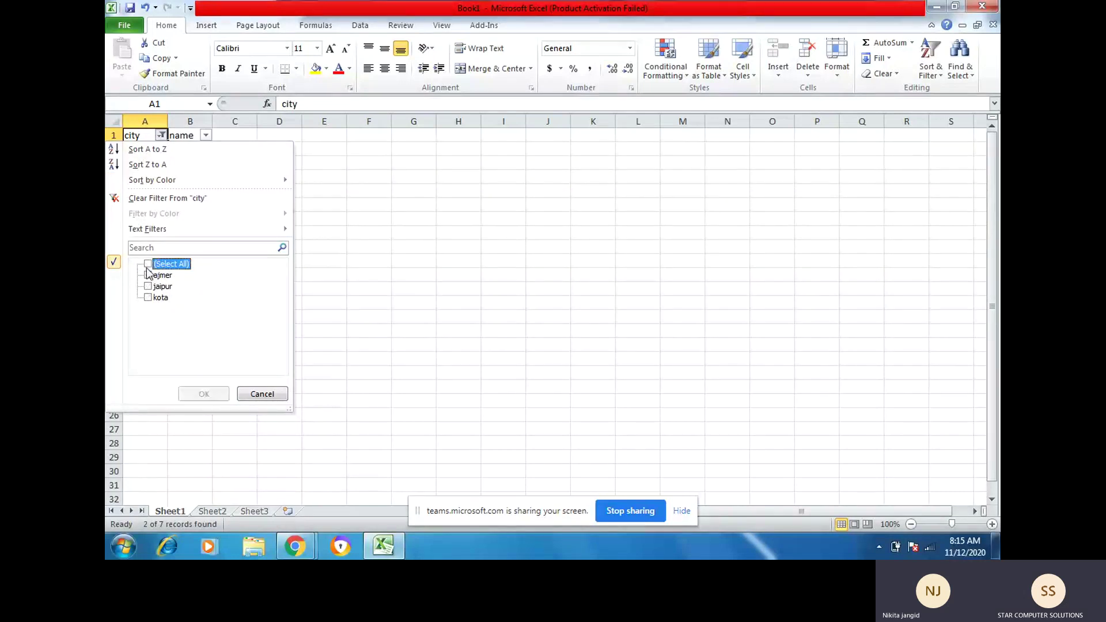